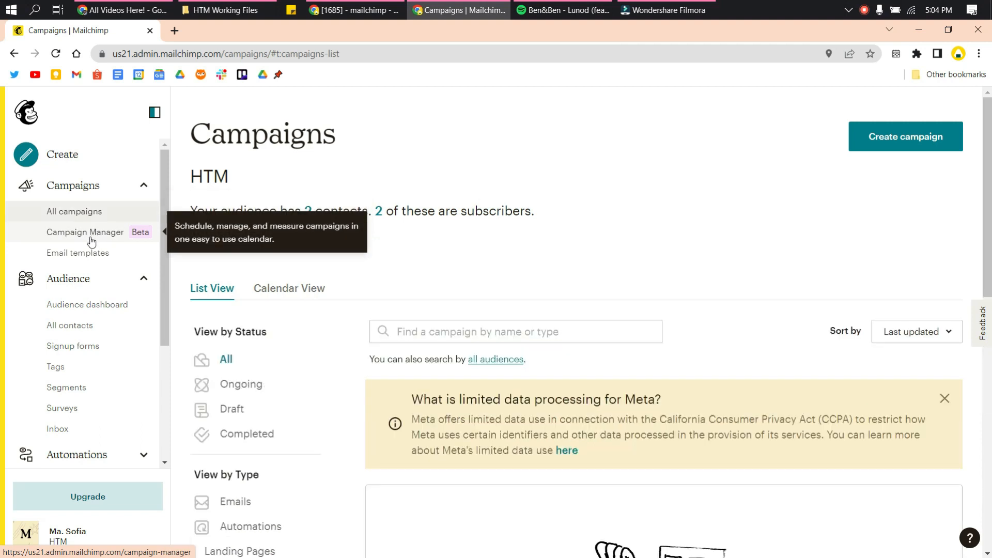
- Open the email templates page and look over the saved templates
scroll(395, 416, "down", 3)
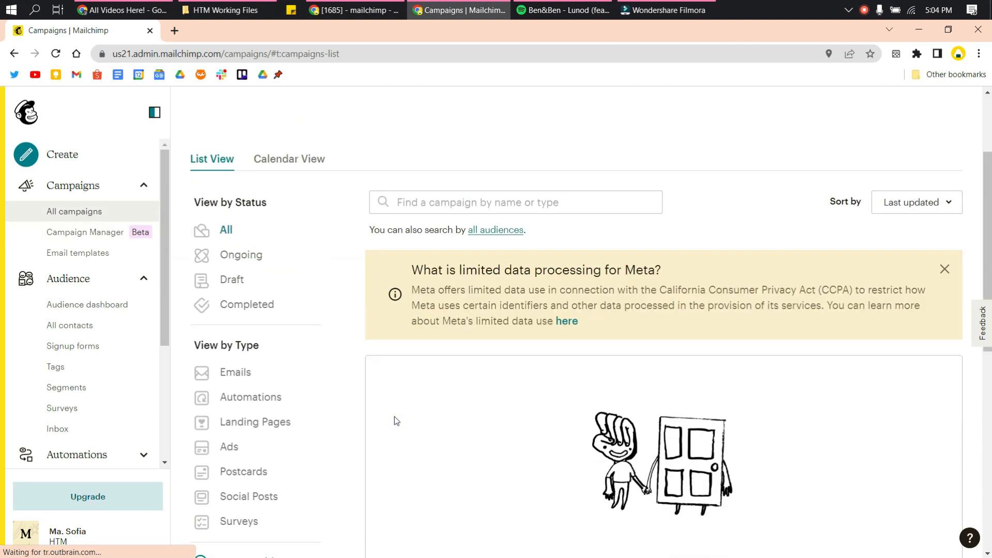
left_click(86, 254)
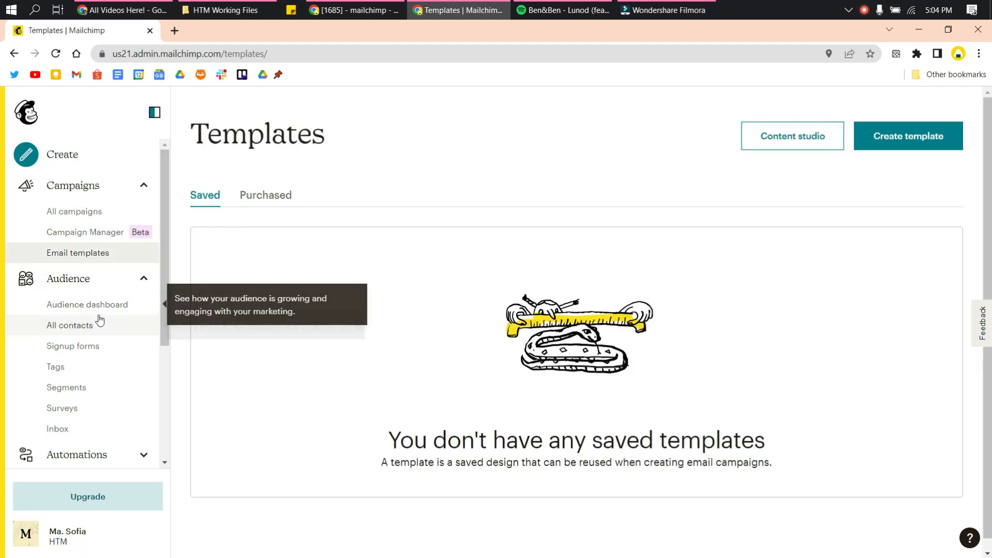
scroll(98, 319, "down", 2)
scroll(98, 316, "down", 2)
scroll(98, 316, "up", 4)
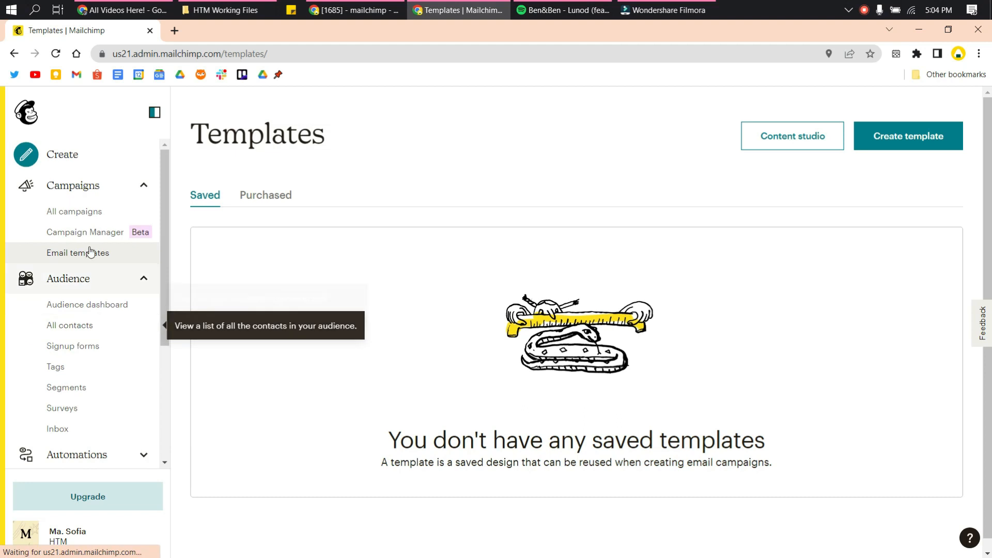
- Start creating a new email template and proceed to the choice of starting points
left_click(46, 157)
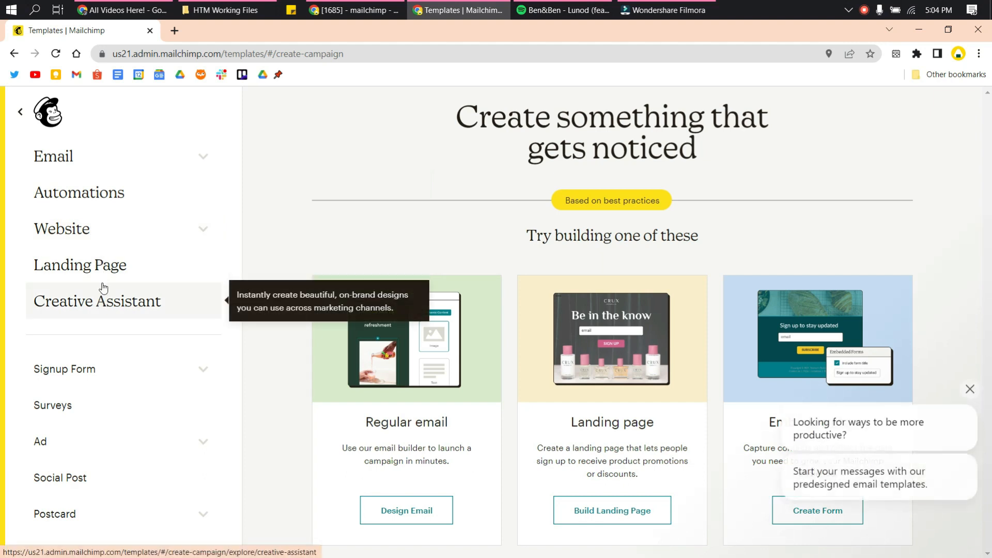
left_click(126, 160)
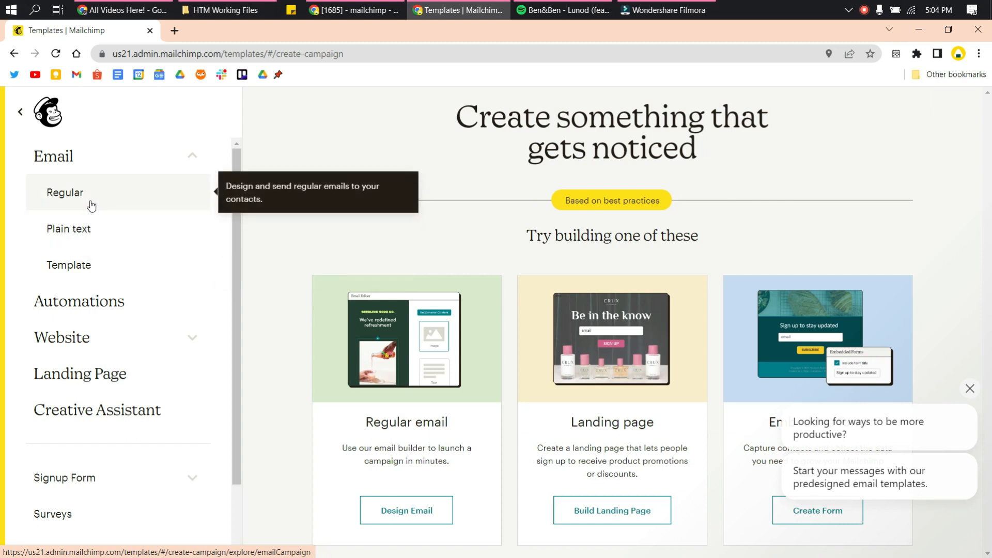
left_click(79, 252)
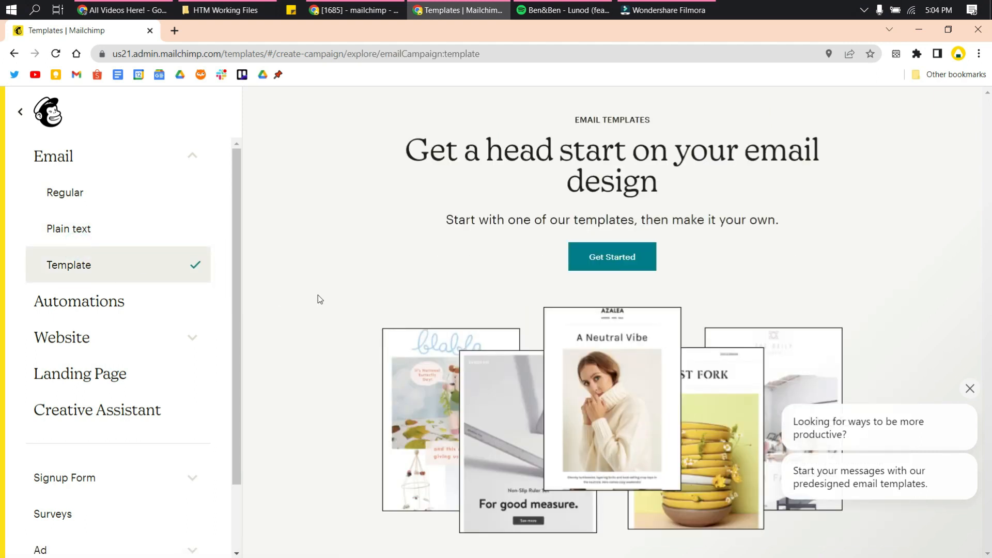
left_click(593, 256)
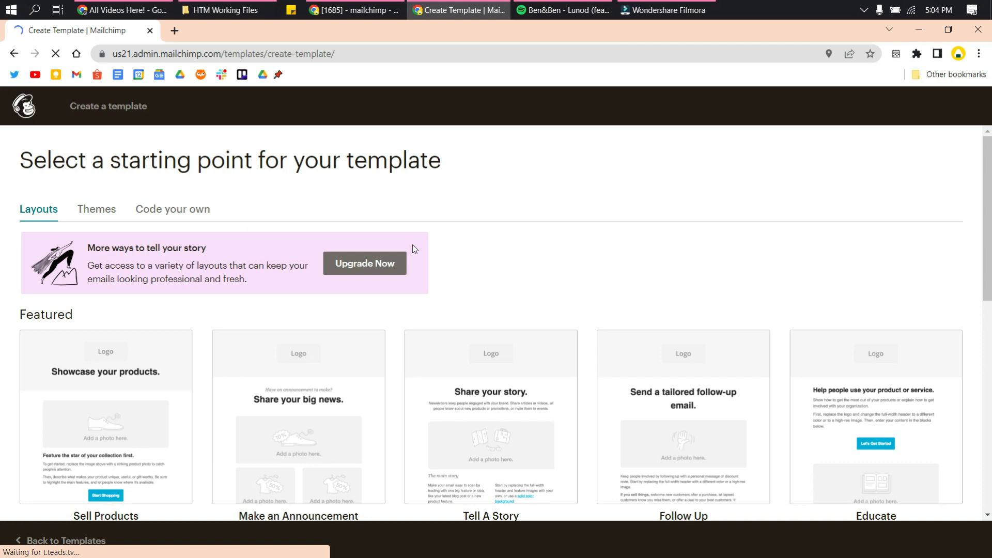
- Create the template from the featured Make an Announcement layout and look through its content blocks
scroll(412, 249, "down", 6)
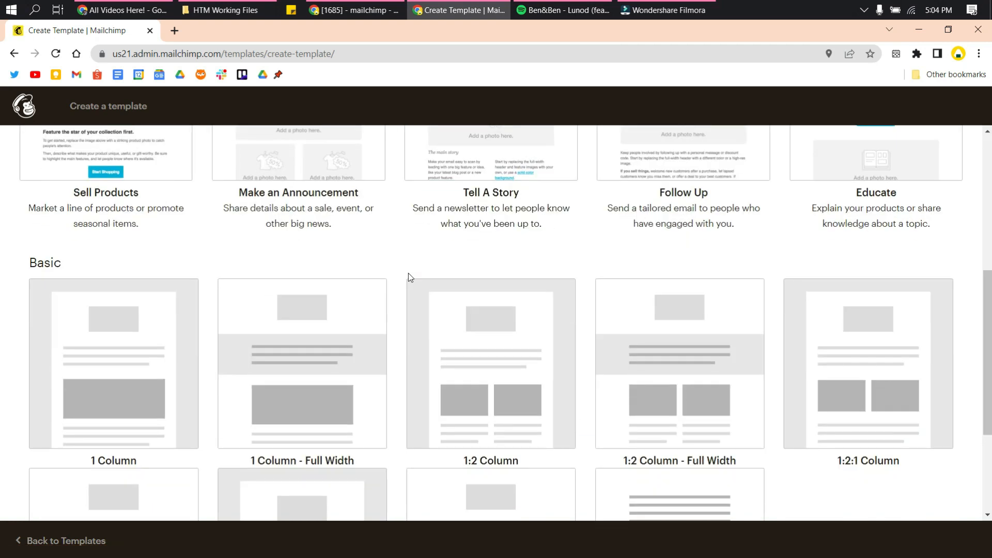
scroll(408, 273, "down", 3)
scroll(408, 274, "up", 6)
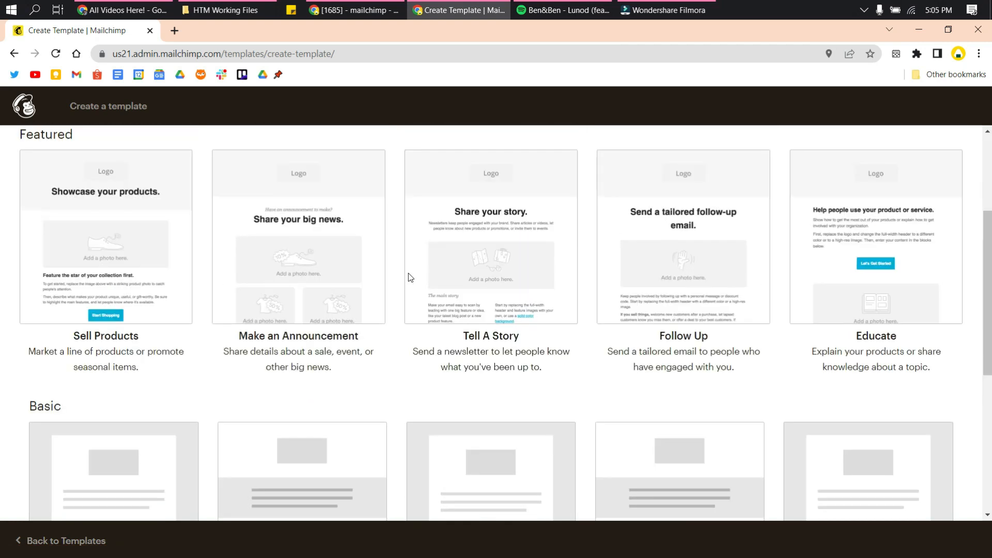
mouse_move(409, 279)
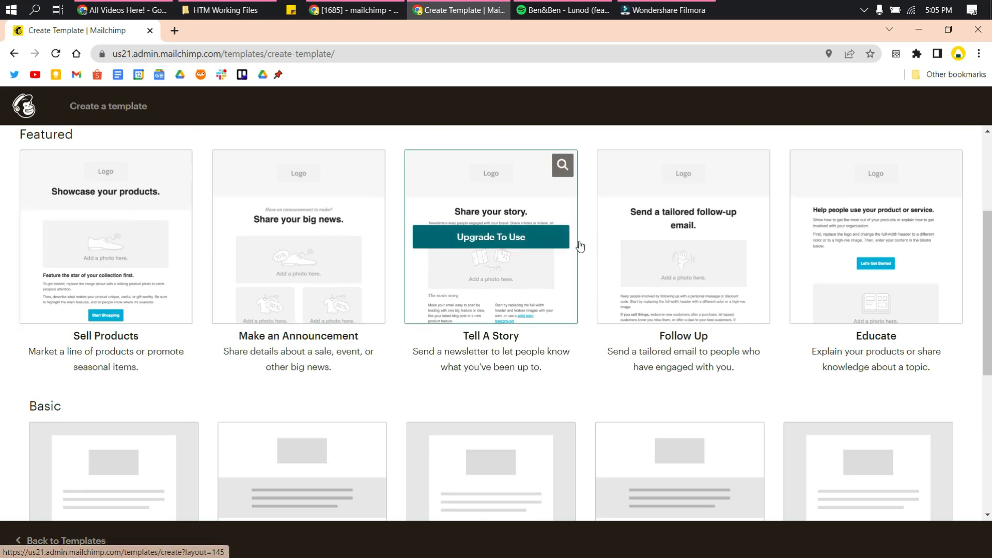
left_click(297, 270)
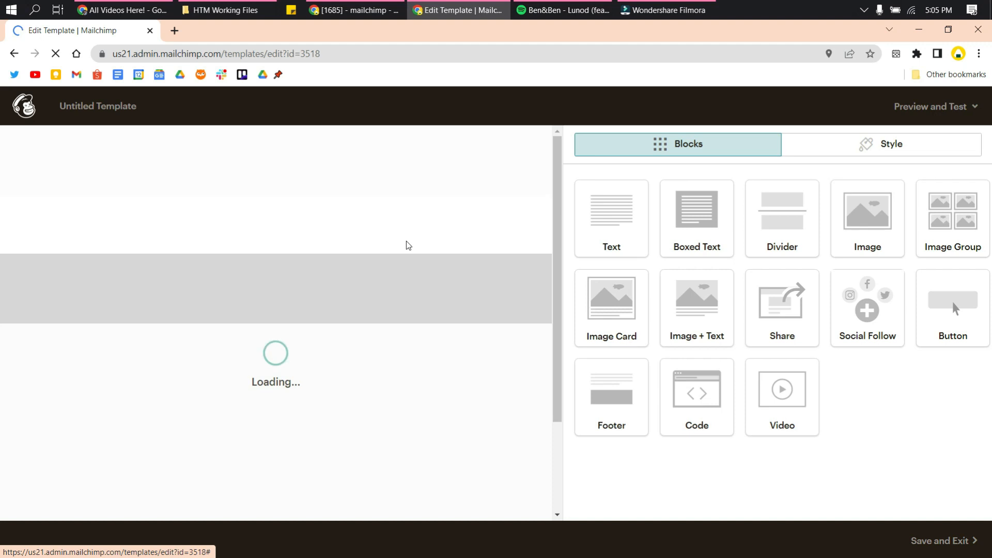
scroll(408, 246, "up", 1)
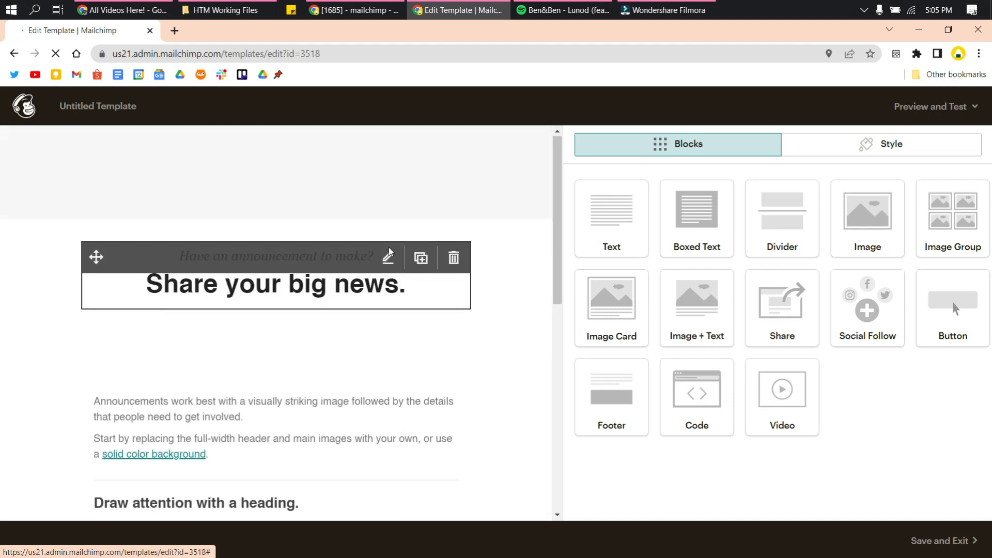
scroll(230, 252, "down", 4)
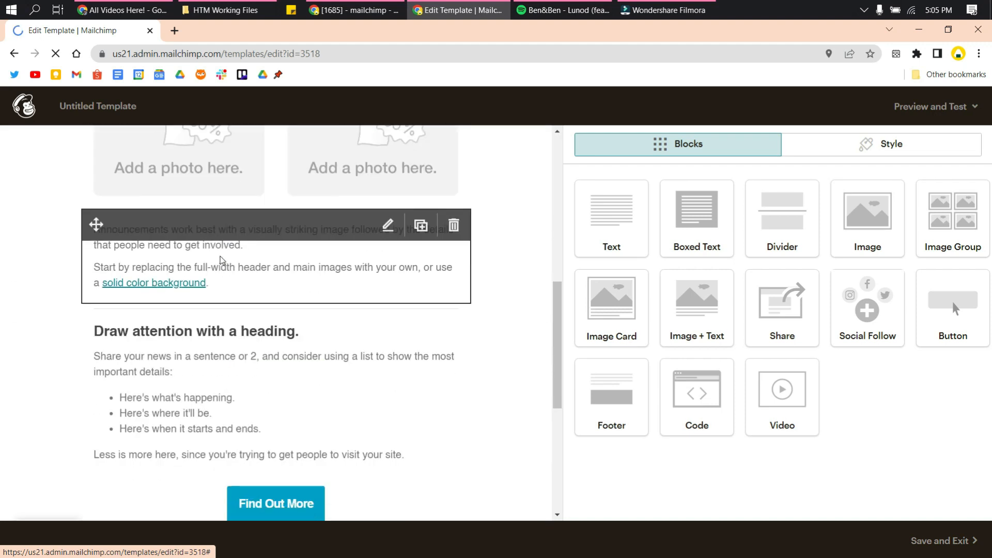
scroll(222, 260, "down", 6)
scroll(222, 260, "up", 12)
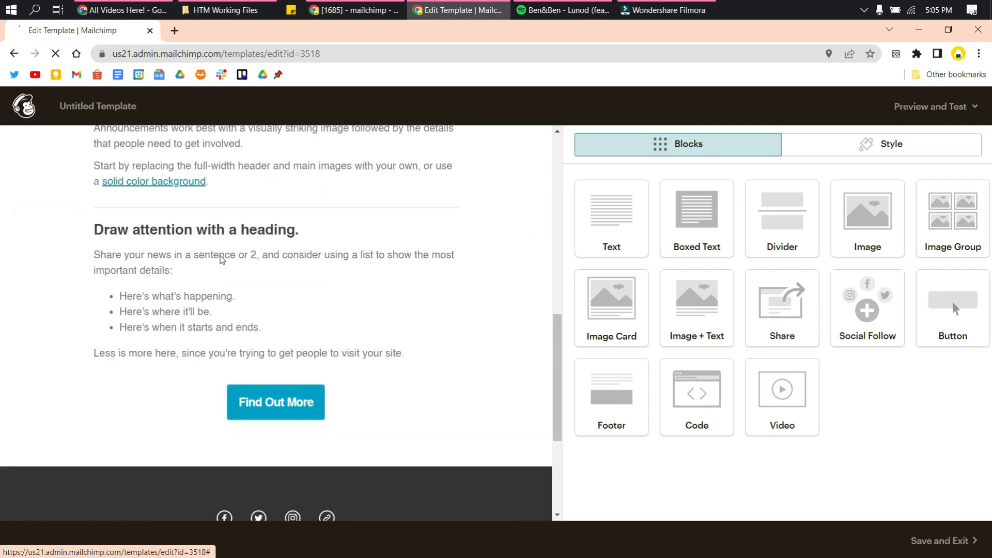
scroll(222, 260, "up", 1)
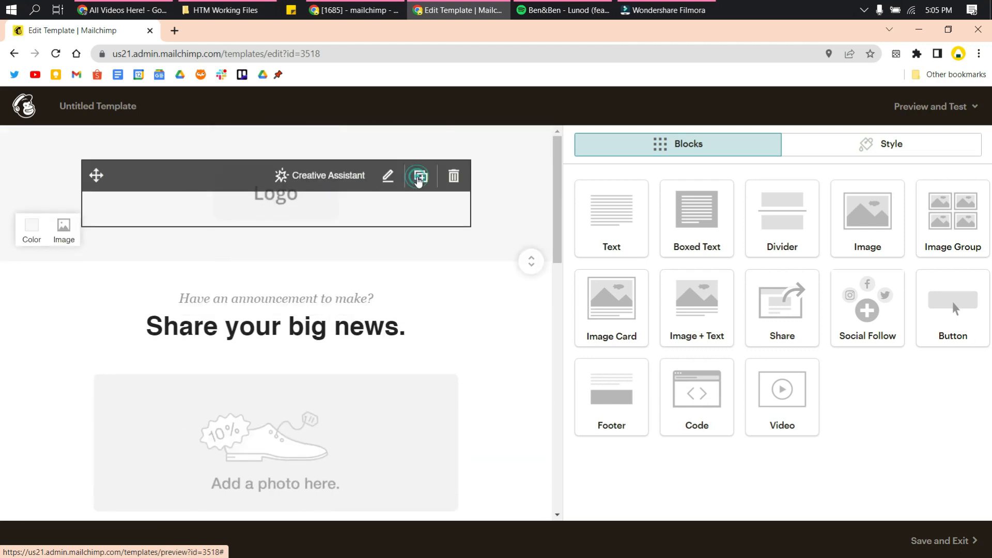
- Duplicate the header's logo block and replace the copy's image with LOGO 1 font 1.png
left_click(419, 177)
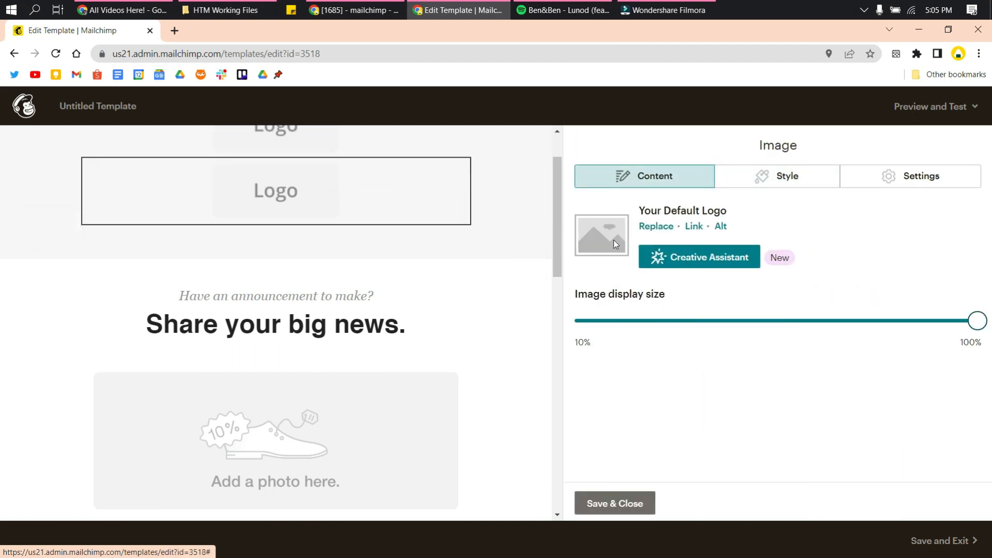
left_click(656, 227)
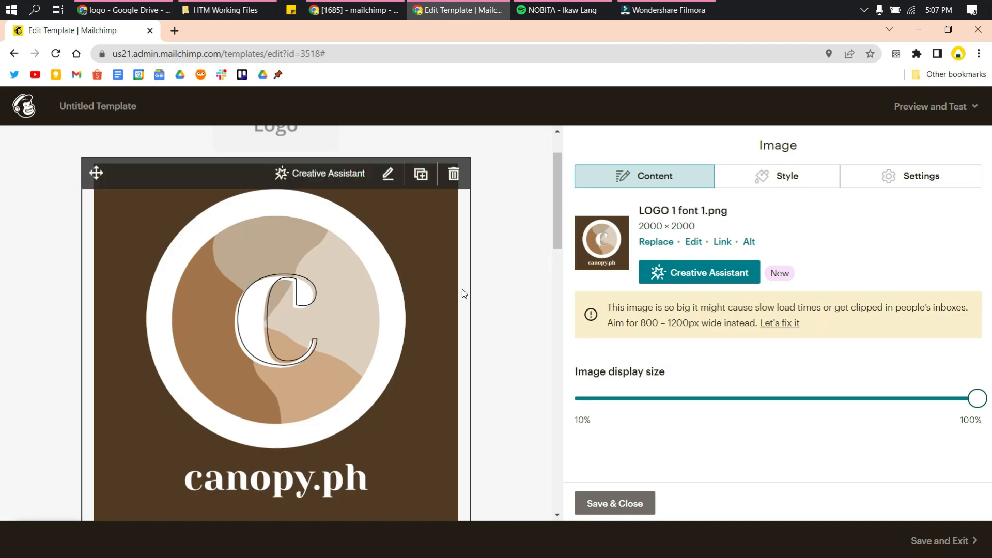
scroll(444, 293, "up", 1)
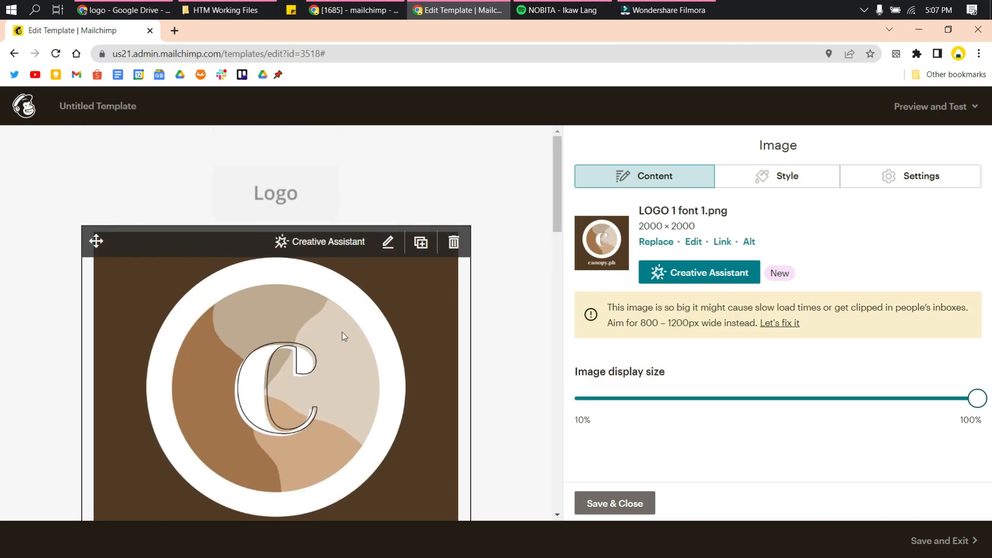
- Delete the duplicated logo block containing the canopy.ph image from the header
left_click(269, 200)
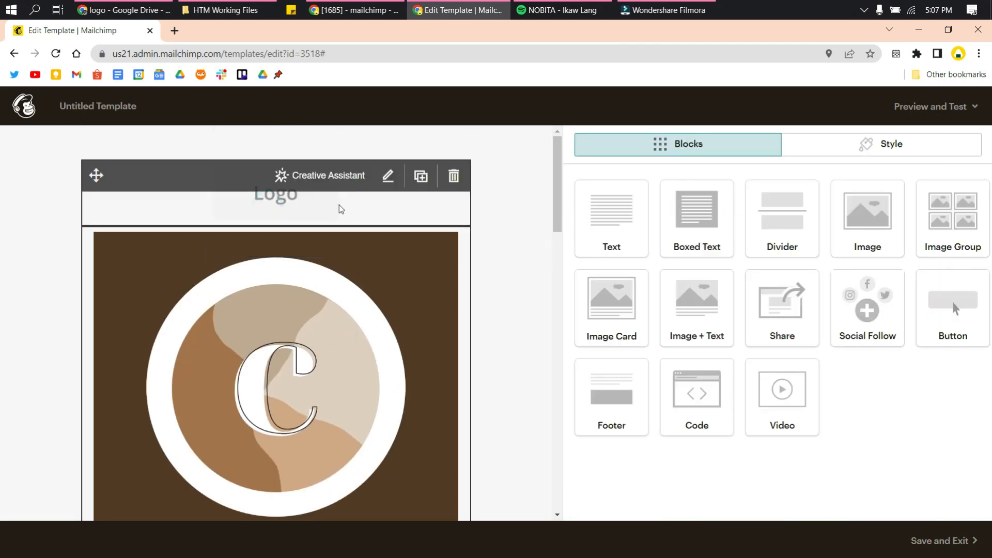
left_click(414, 290)
left_click(449, 236)
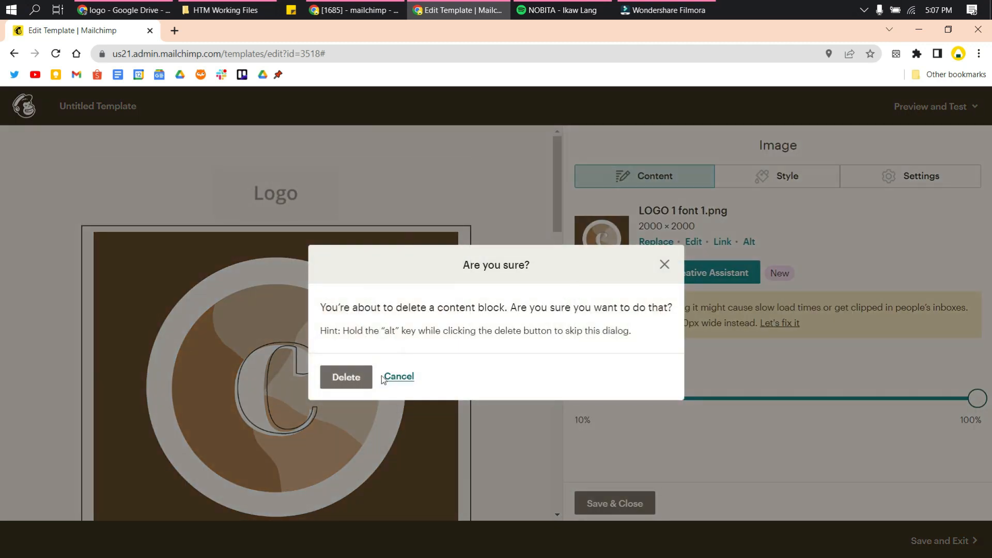
left_click(359, 379)
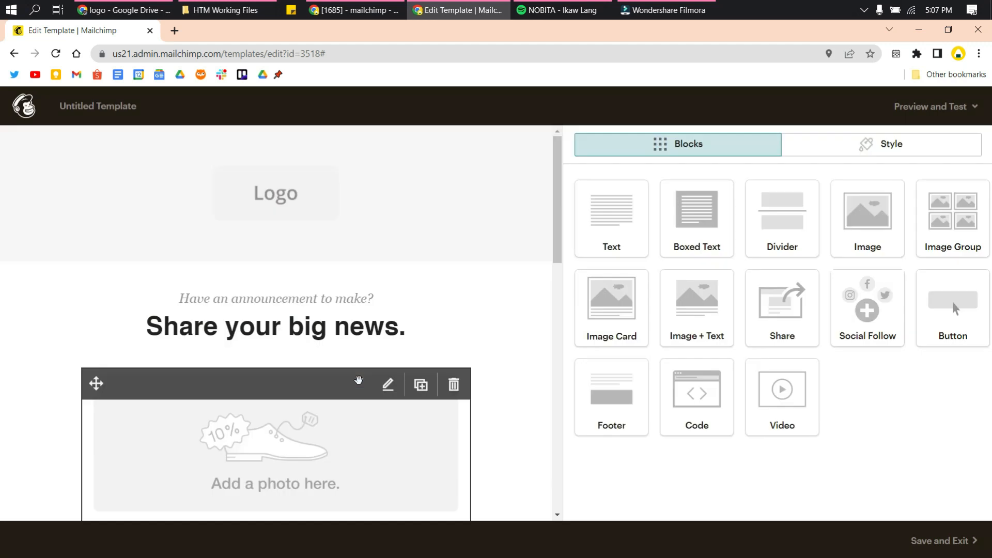
- Replace the original header logo placeholder with the uploaded image LOGO 1 font 1.png
left_click(268, 206)
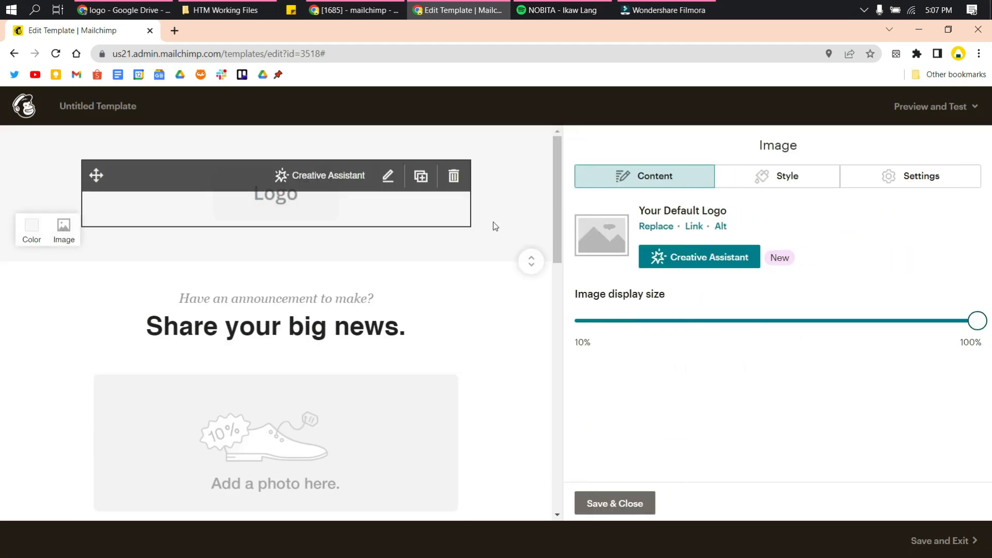
left_click(646, 227)
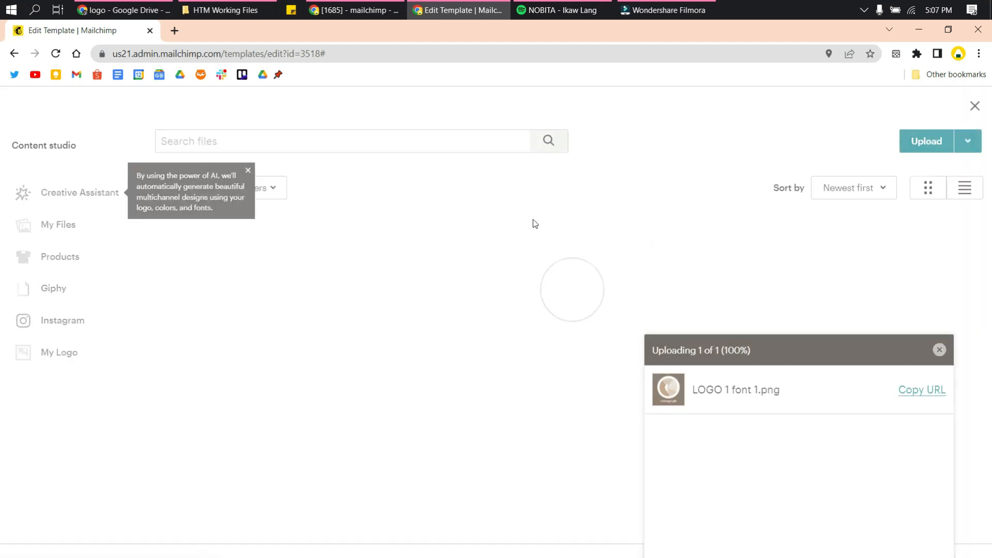
double_click(232, 315)
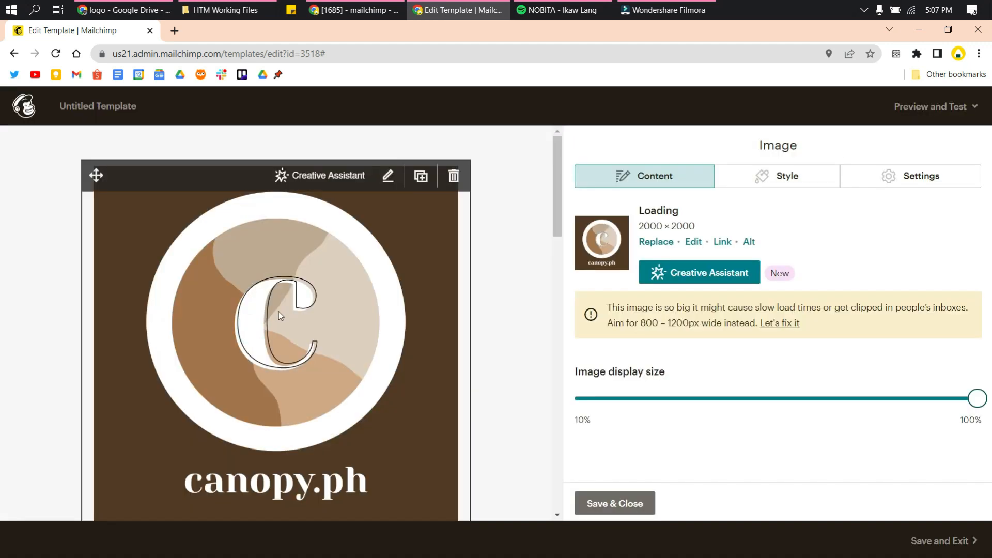
- Reduce the header logo's display size to about a third of its full width
scroll(491, 228, "down", 7)
scroll(491, 228, "up", 5)
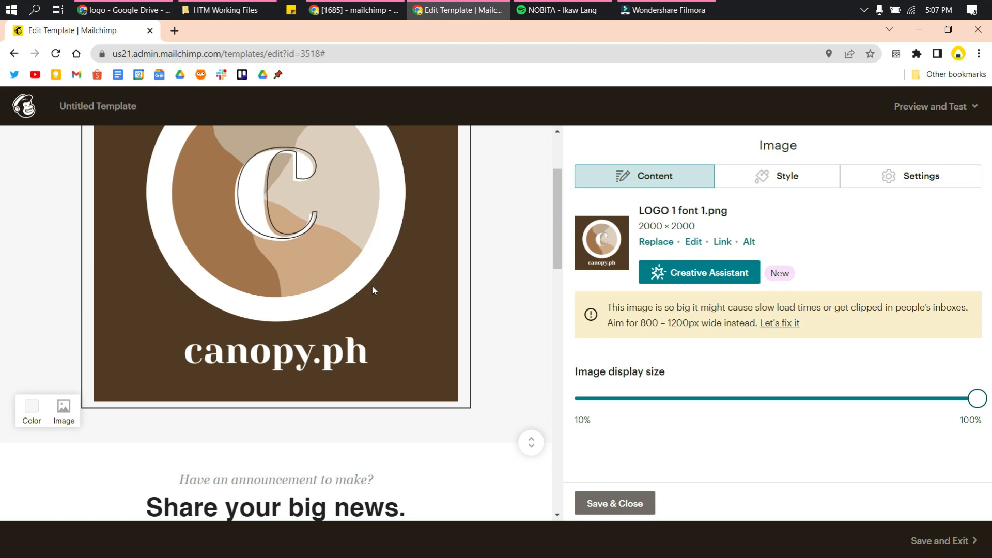
scroll(372, 286, "up", 1)
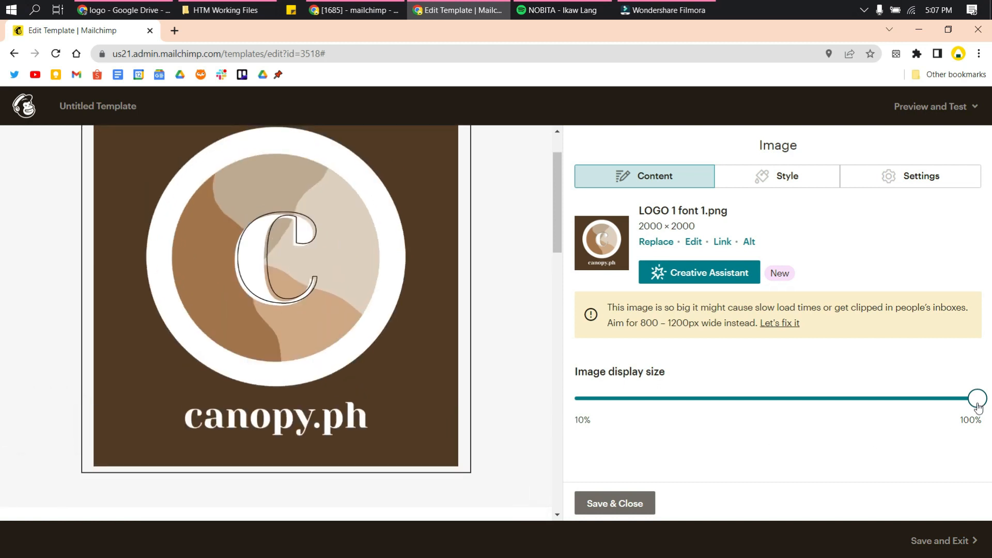
left_click(863, 399)
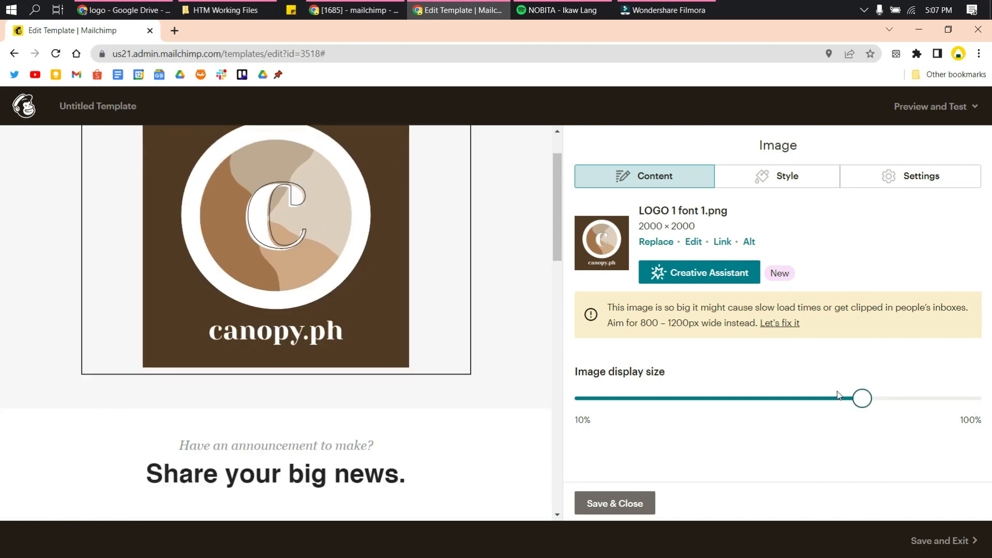
left_click_drag(787, 402, 760, 398)
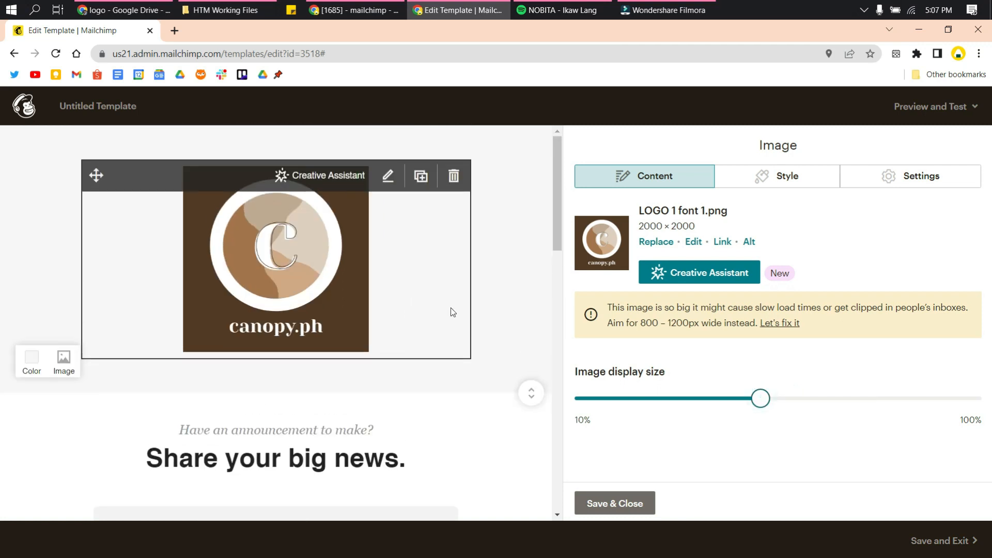
left_click(691, 402)
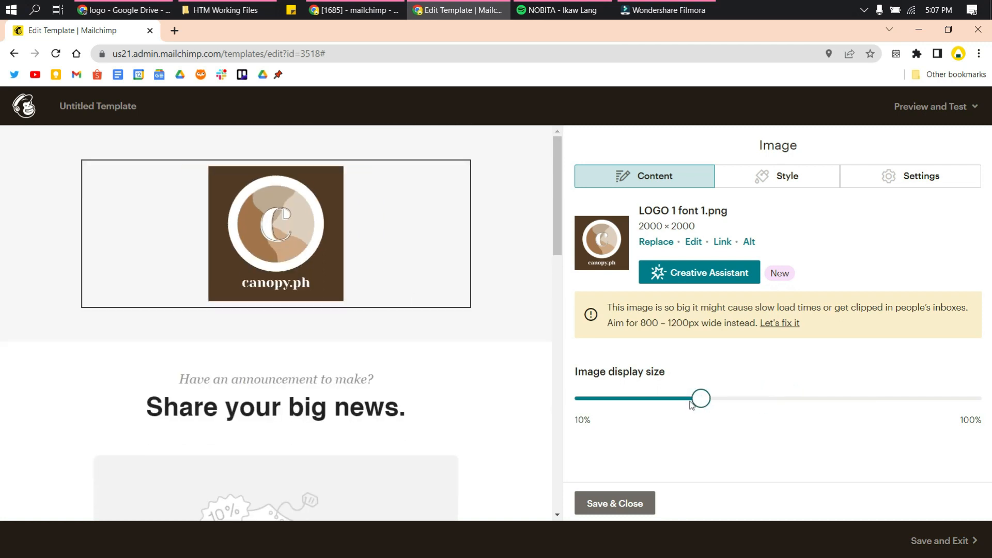
left_click_drag(693, 403, 689, 404)
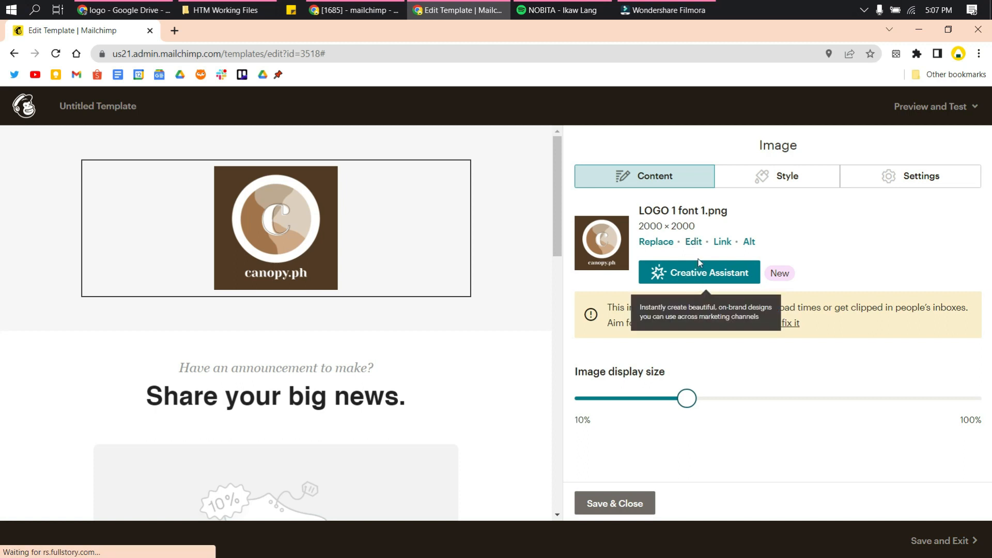
- Open the header logo in the image editor, look over the editing tools and close it without saving
left_click(726, 248)
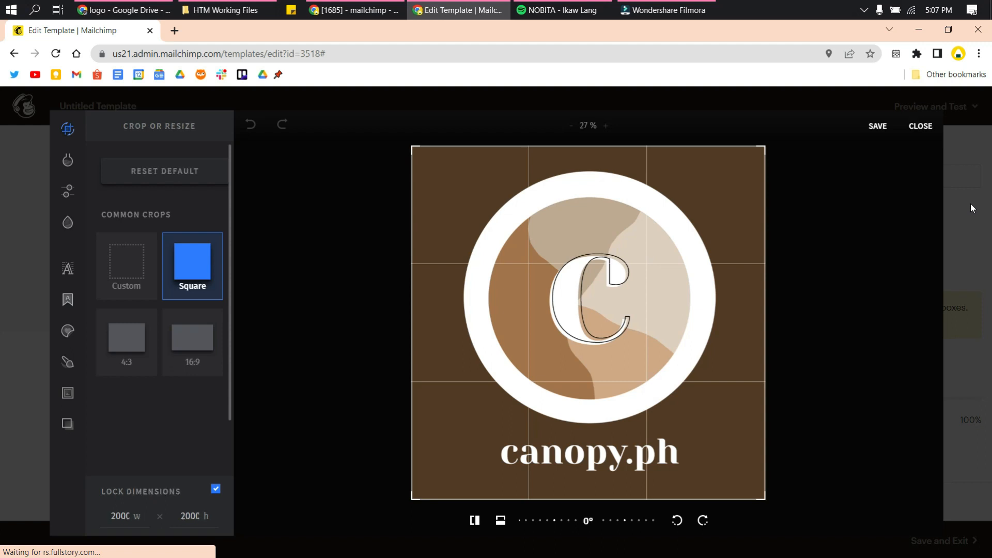
mouse_move(62, 195)
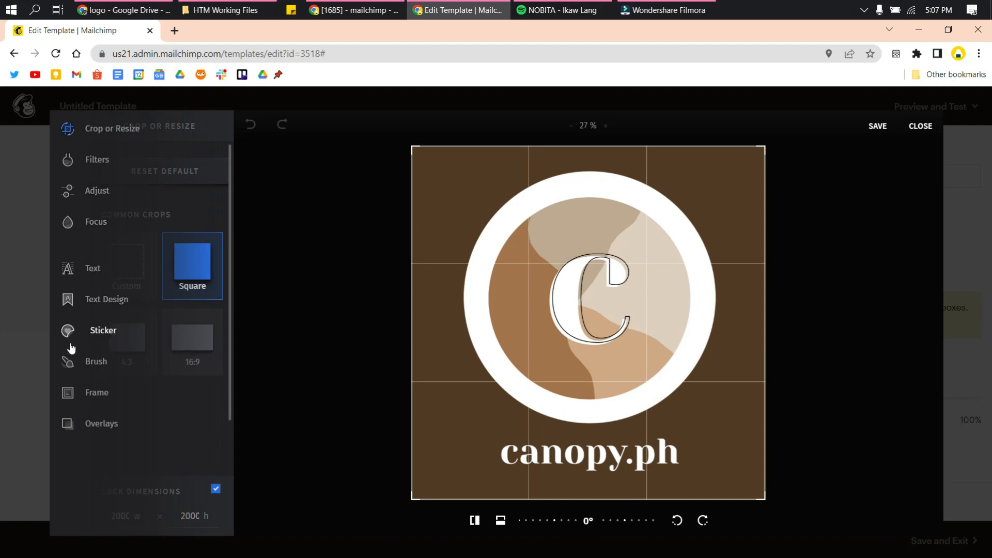
left_click(919, 126)
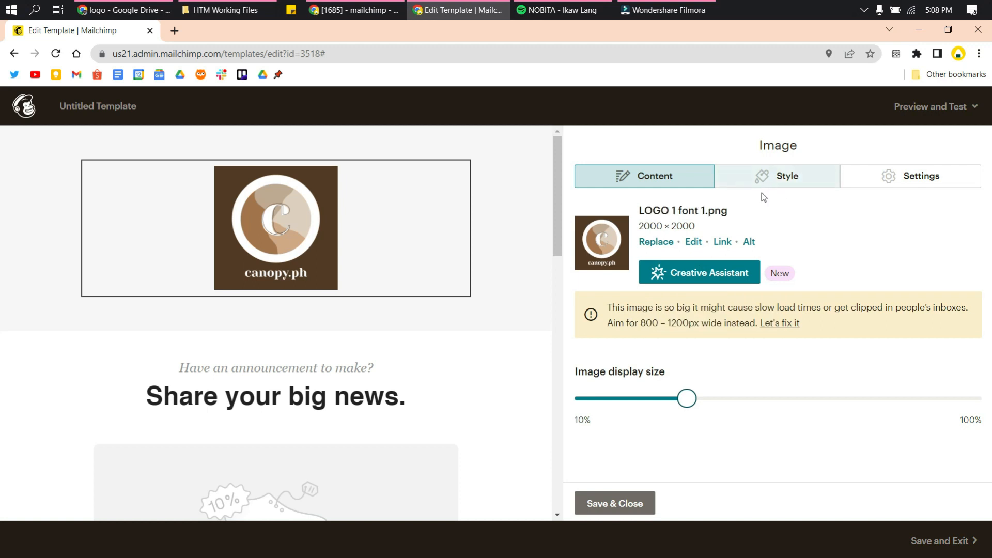
- Look over the header logo's link types and advanced link options, closing the link dialog without inserting a link
left_click(722, 242)
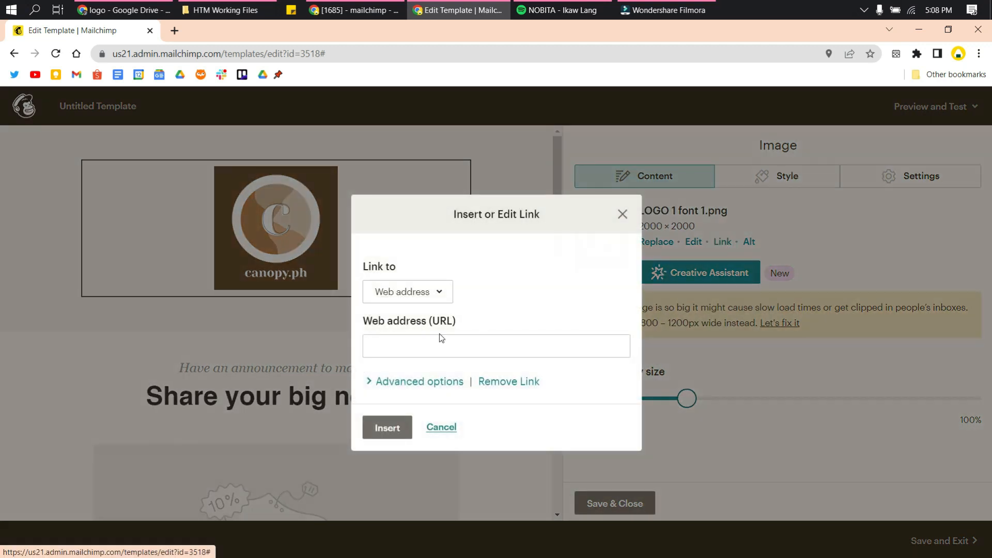
left_click(421, 303)
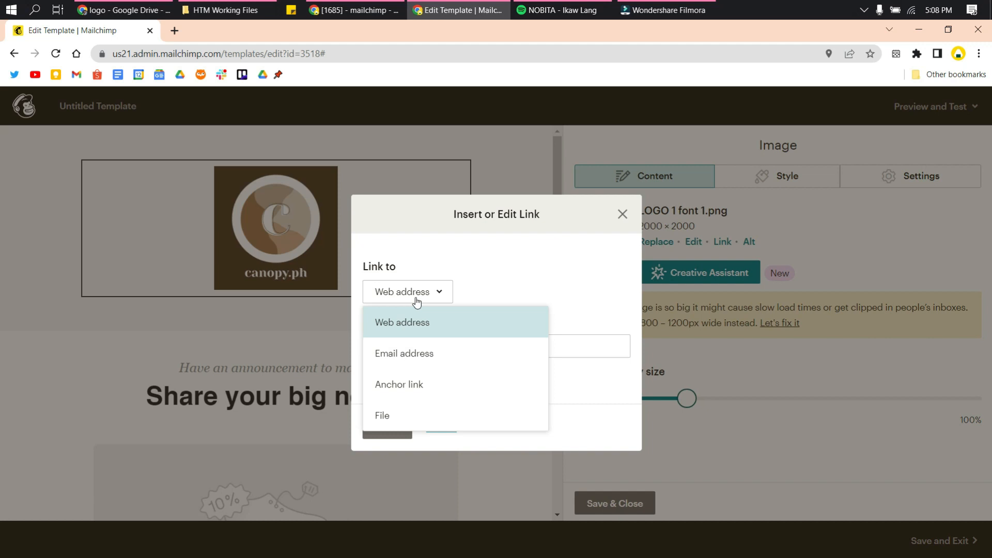
left_click(413, 297)
left_click(465, 337)
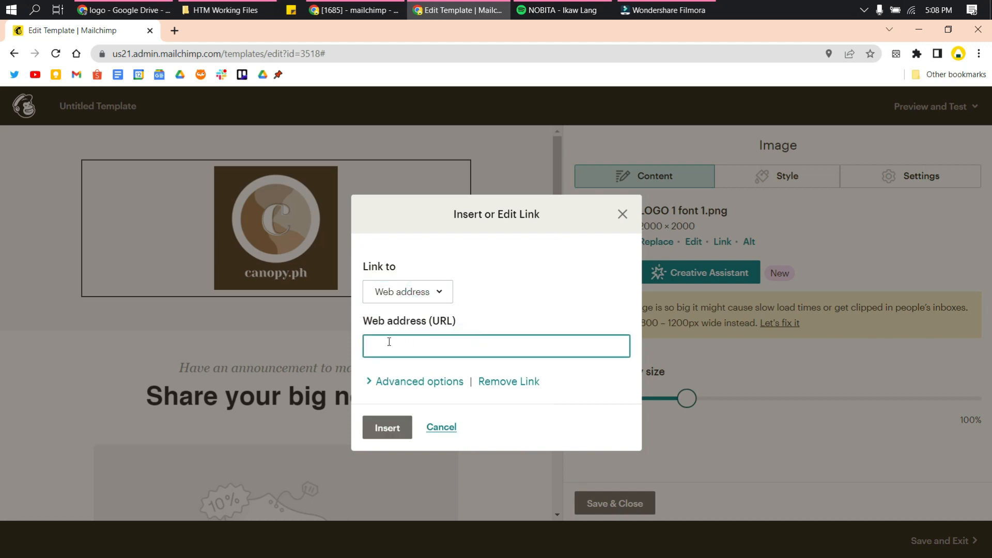
left_click(442, 383)
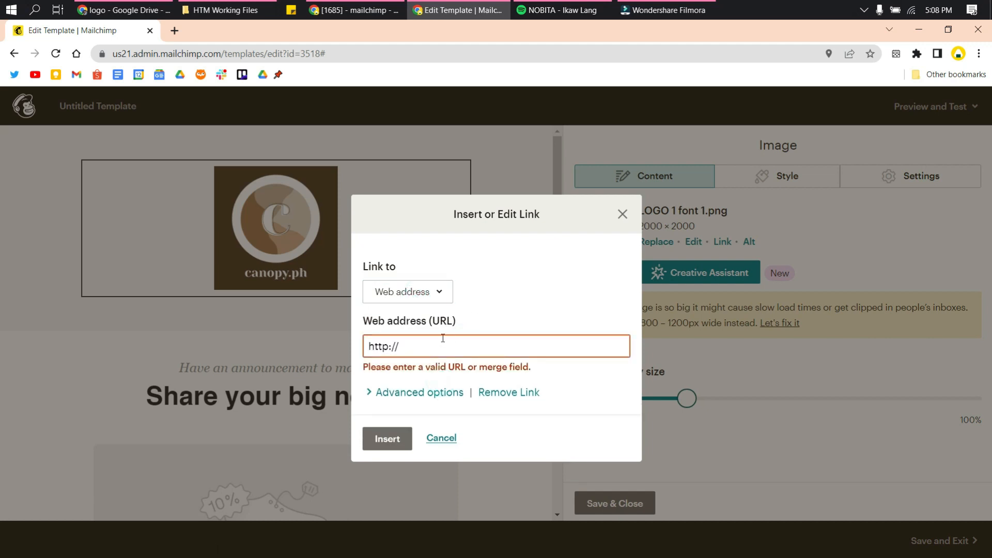
left_click(405, 392)
scroll(407, 391, "down", 2)
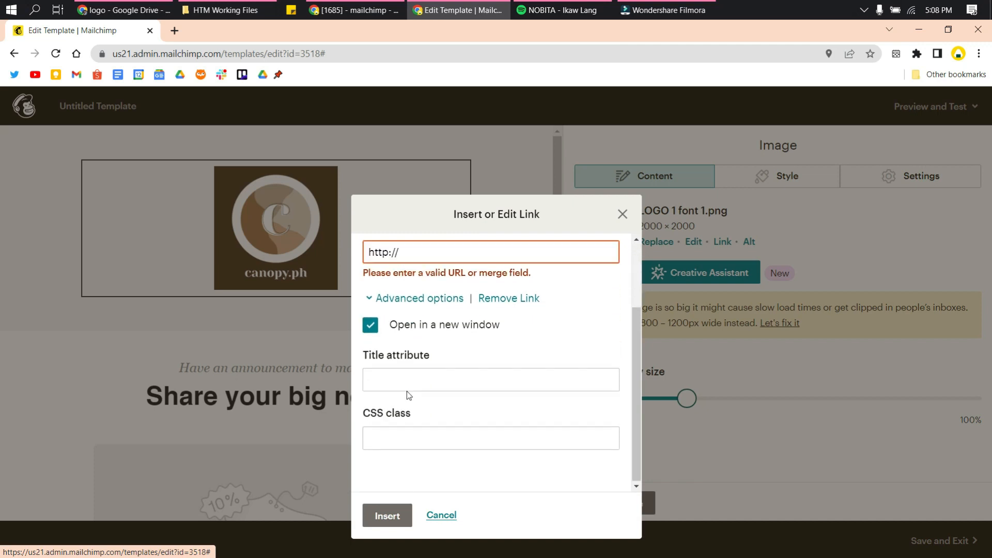
scroll(407, 392, "up", 2)
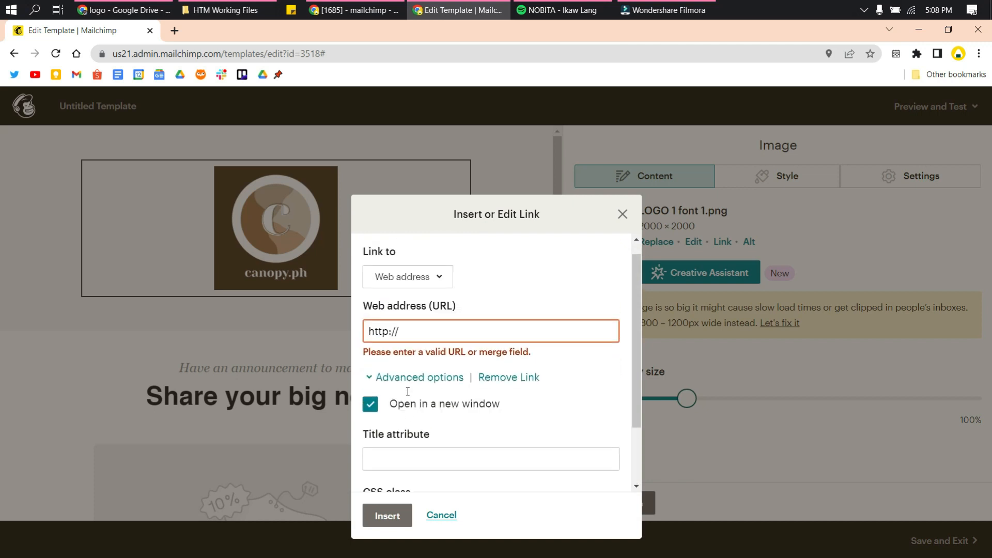
left_click(442, 292)
left_click(622, 215)
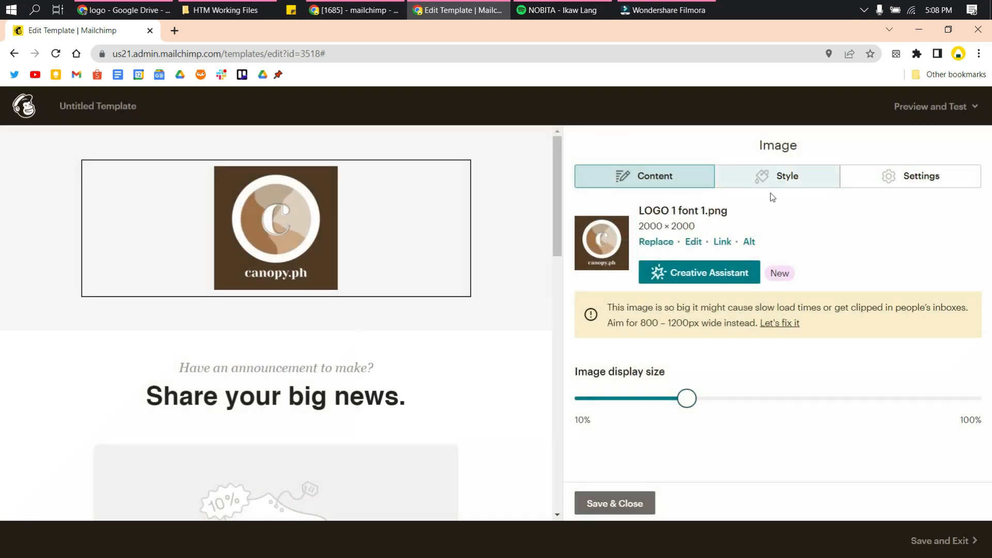
- Round the header logo's corners to about a quarter of the available range, leaving its border at None
left_click(800, 185)
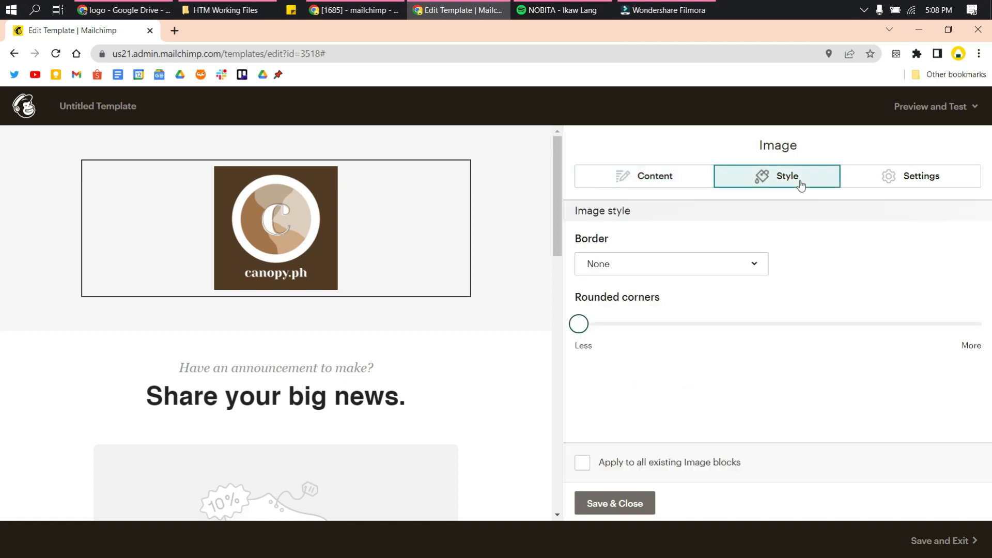
left_click(676, 274)
left_click(662, 305)
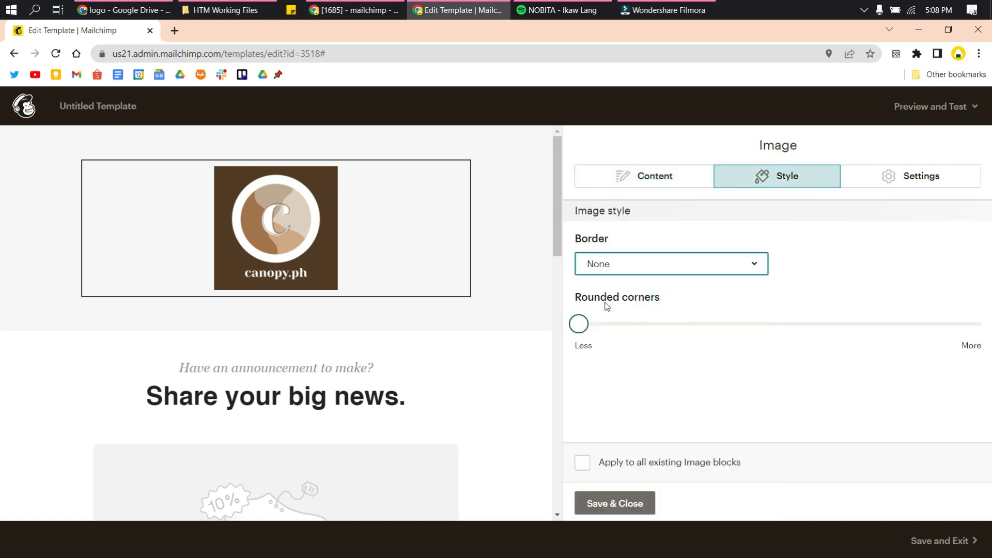
left_click_drag(588, 330, 682, 329)
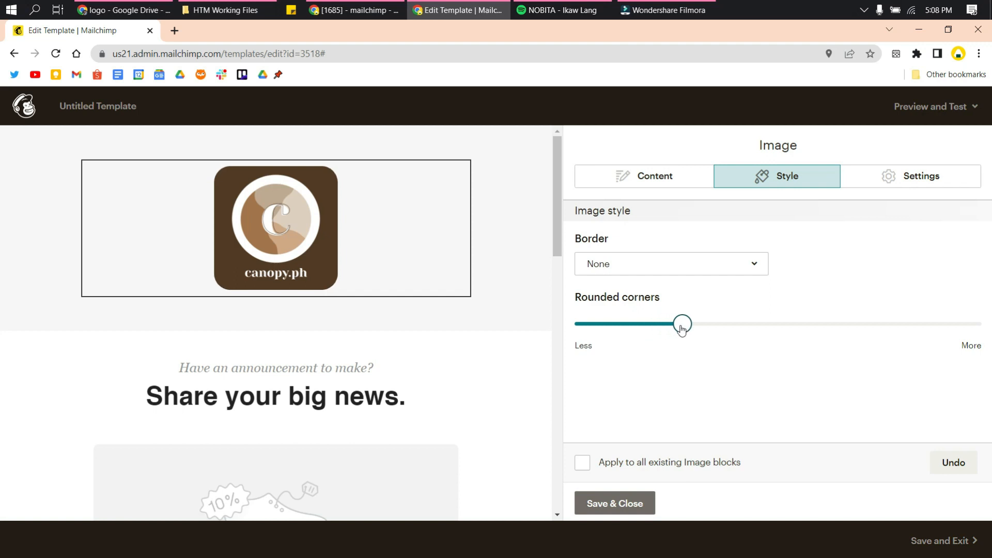
left_click(736, 406)
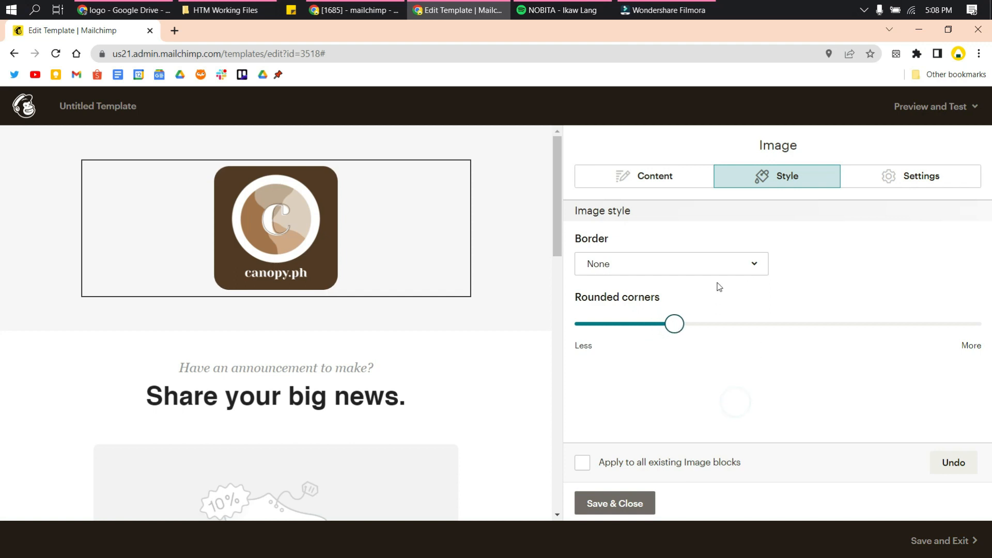
- Look over the header logo's alignment, margin and retina support settings and return to its style options
left_click(924, 177)
left_click(821, 177)
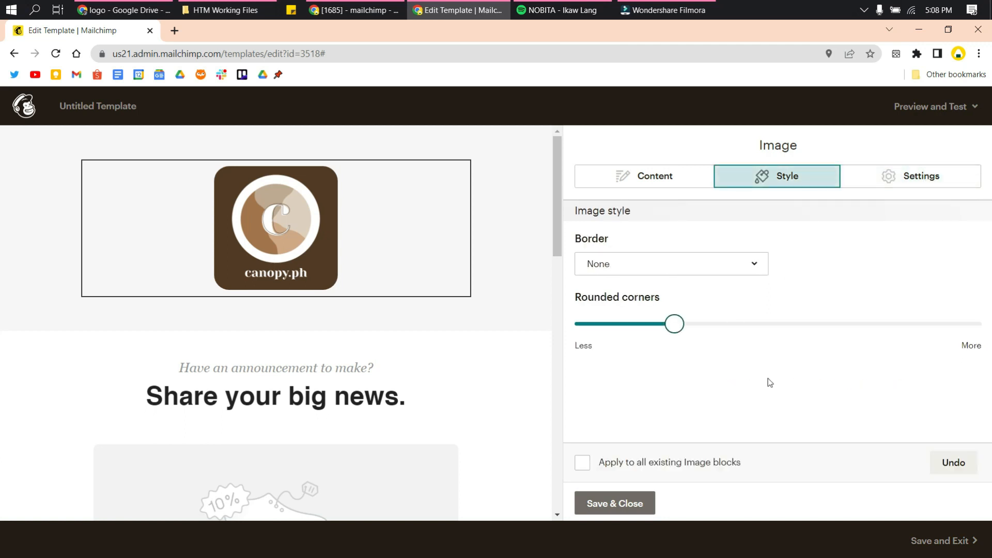
left_click(952, 184)
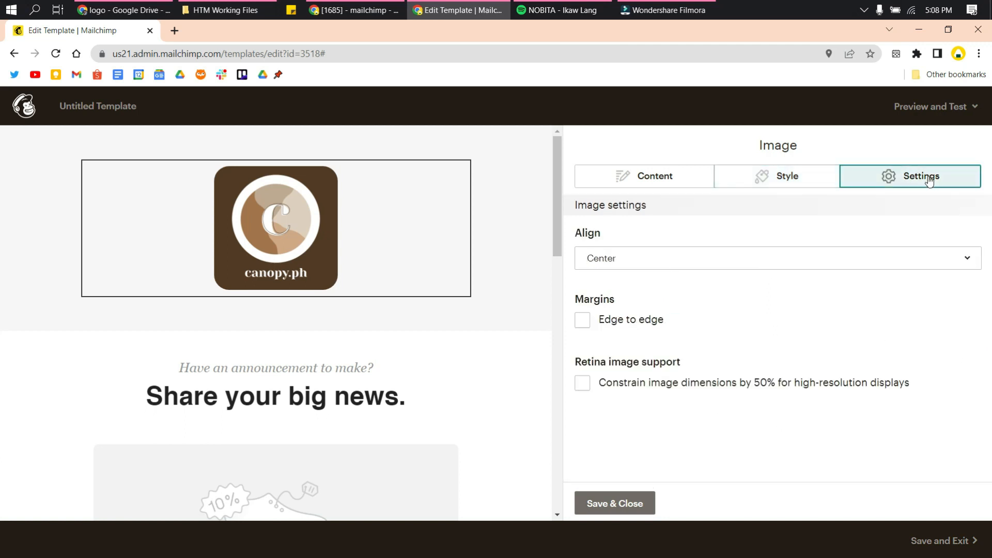
left_click(795, 183)
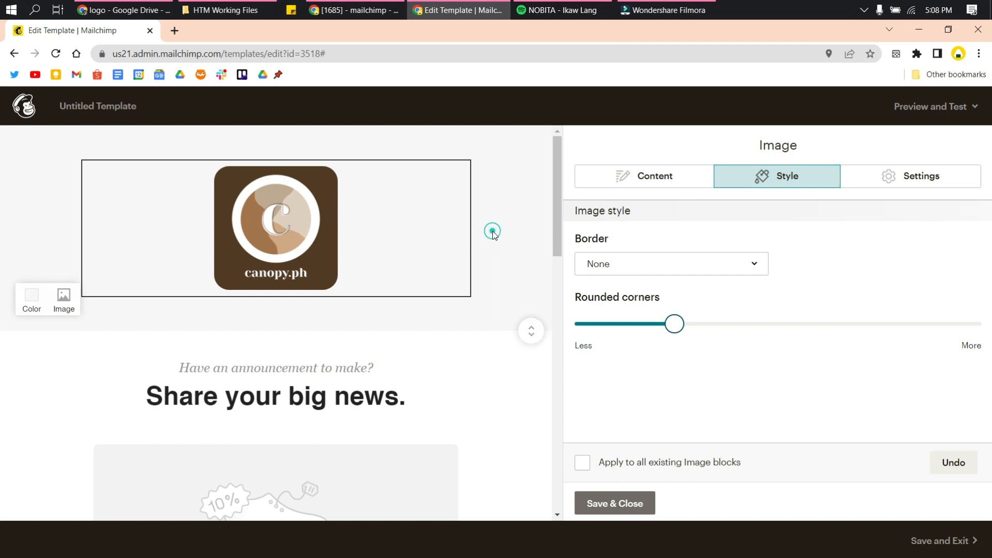
- Set the header section's background color to brown #865336
left_click(37, 314)
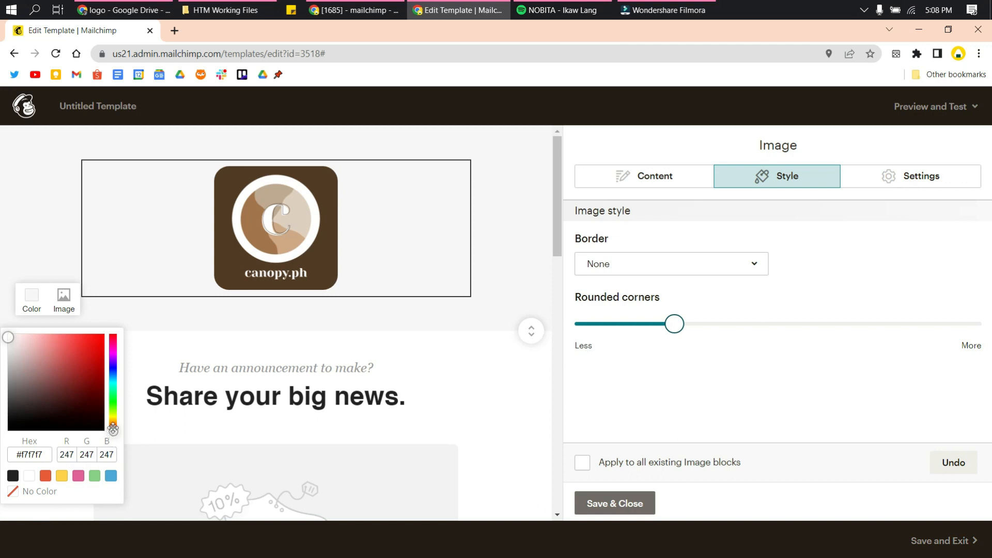
left_click_drag(113, 430, 117, 408)
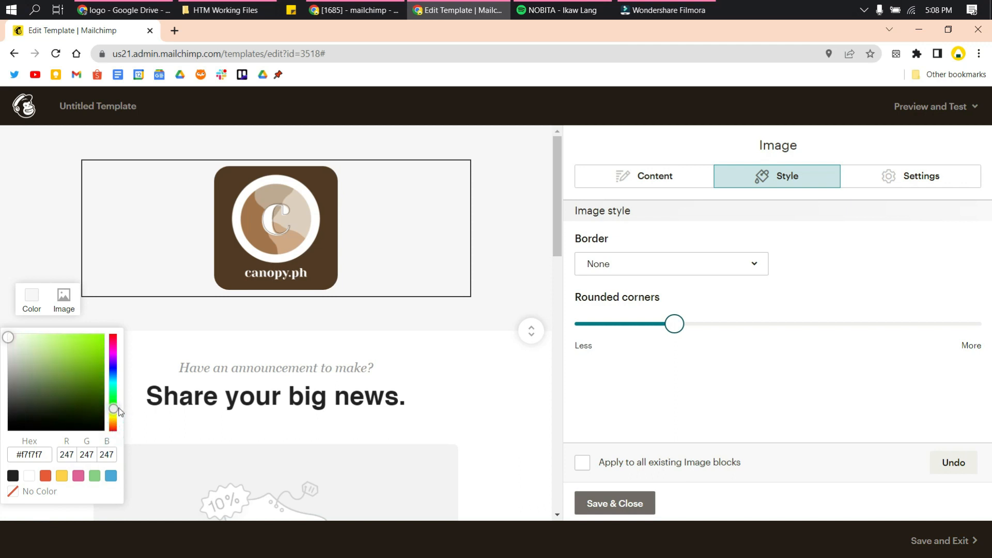
mouse_move(37, 277)
left_click(31, 298)
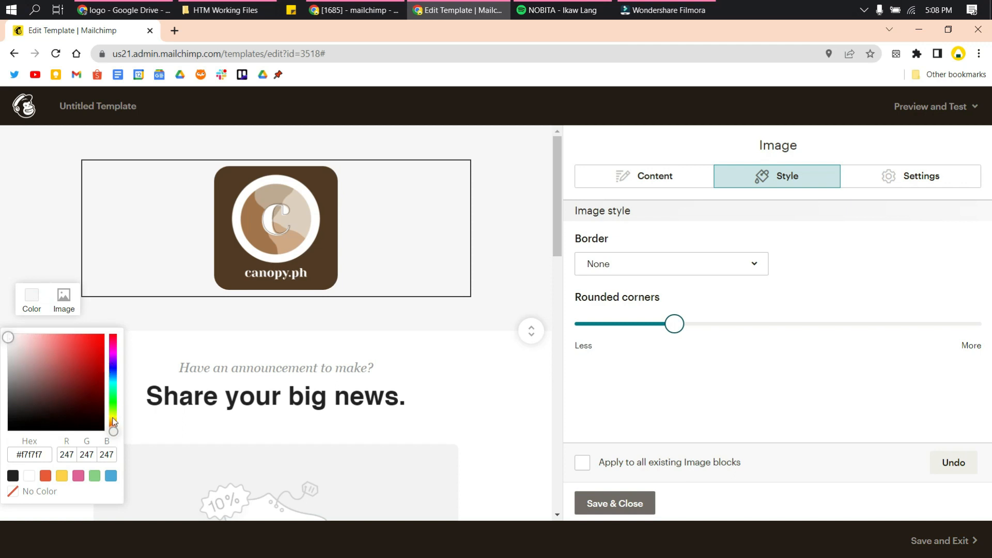
left_click_drag(113, 430, 117, 420)
left_click(40, 299)
left_click_drag(12, 344, 66, 380)
left_click(32, 297)
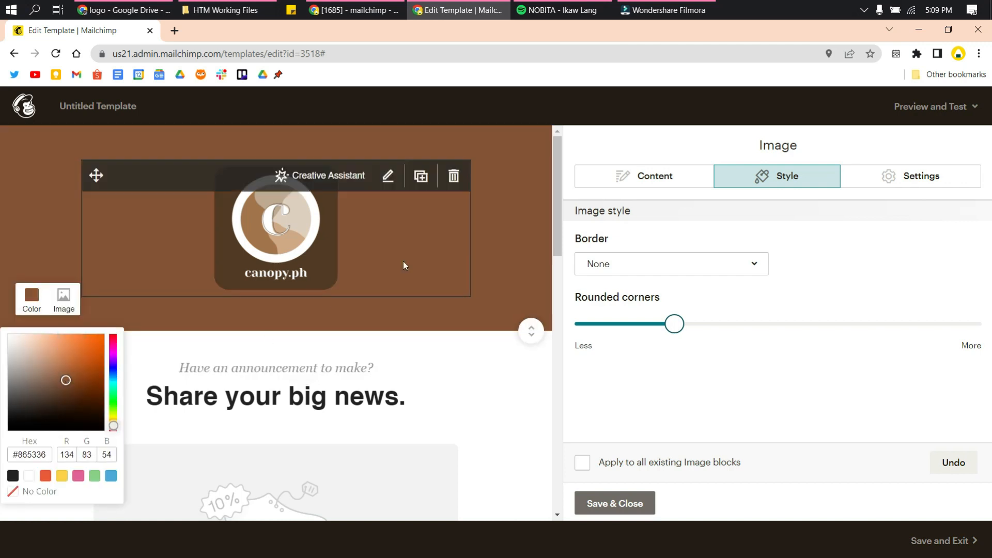
- Look through the header logo's border choices without changing them and return to its content options
left_click(690, 263)
left_click(682, 336)
left_click(713, 266)
left_click(708, 295)
left_click(666, 178)
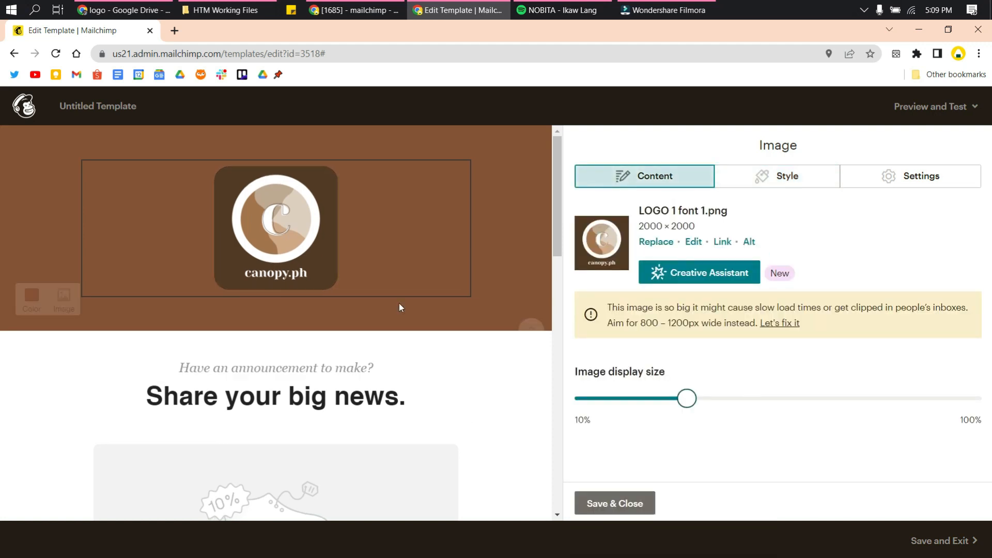
left_click(396, 182)
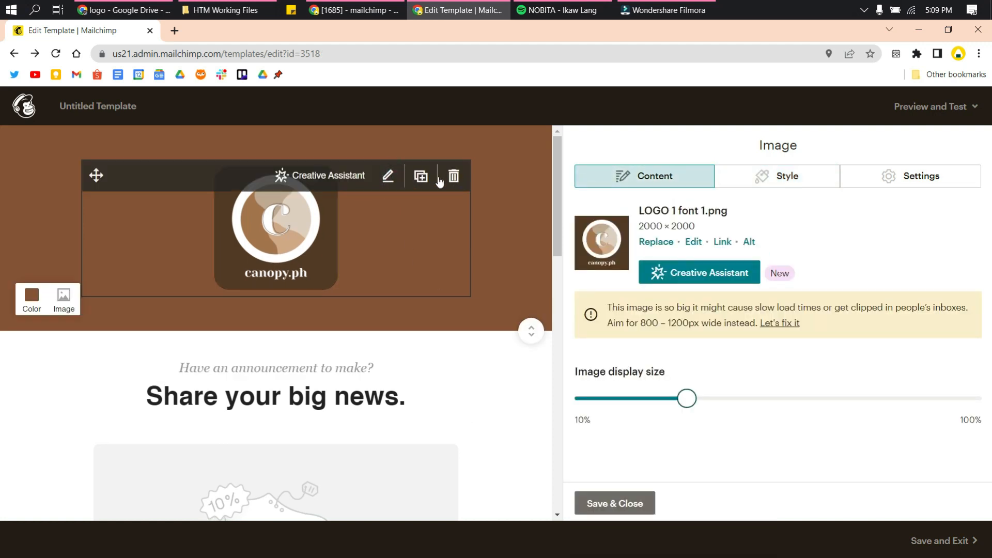
- Reduce the header section's vertical padding around the logo to 0px
left_click_drag(534, 334, 532, 261)
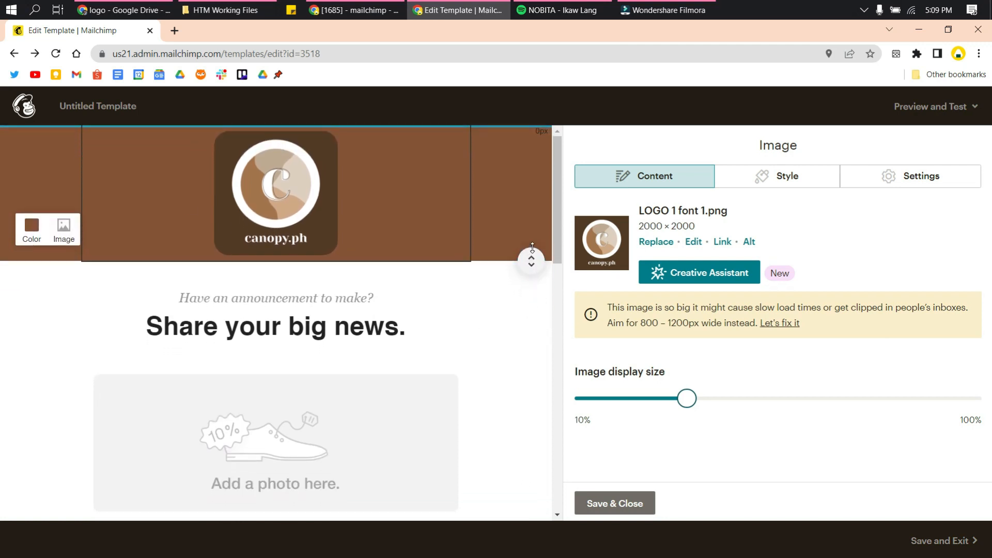
scroll(426, 380, "down", 4)
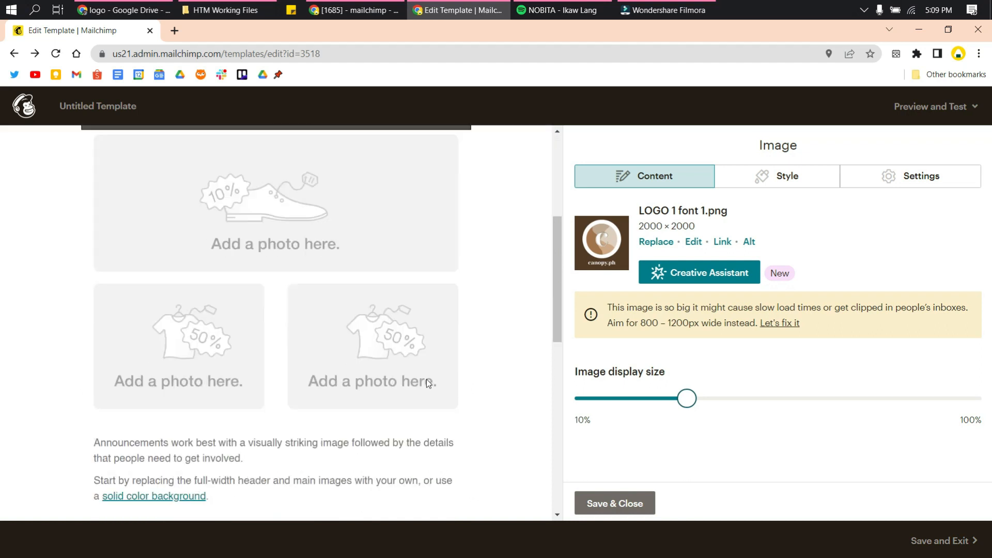
scroll(426, 379, "up", 4)
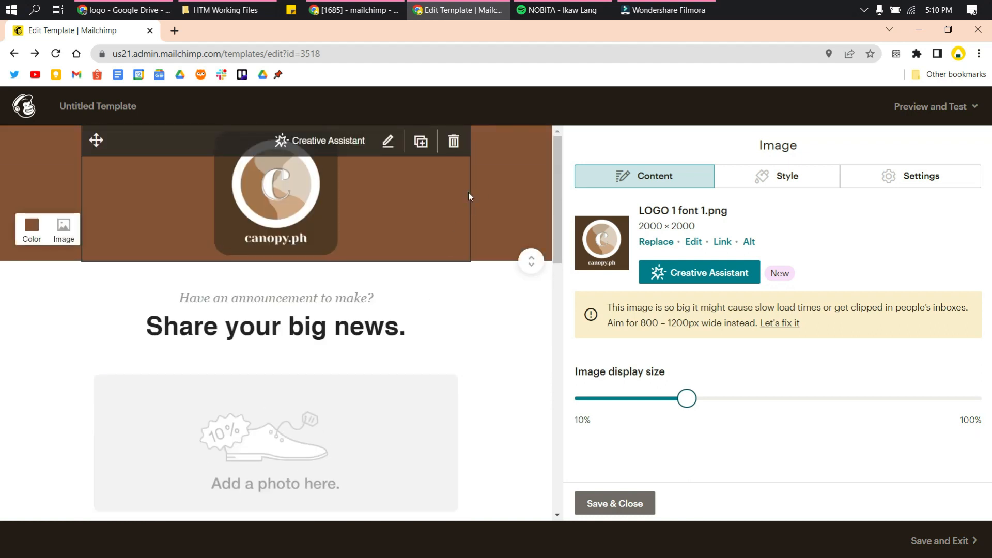
mouse_move(98, 139)
left_mouse_down()
mouse_move(185, 148)
mouse_move(125, 137)
mouse_move(154, 162)
mouse_move(66, 116)
mouse_move(84, 128)
left_mouse_up()
- Replace the large announcement-full.png placeholder in the image group with IMG_3101.JPG
scroll(511, 312, "down", 3)
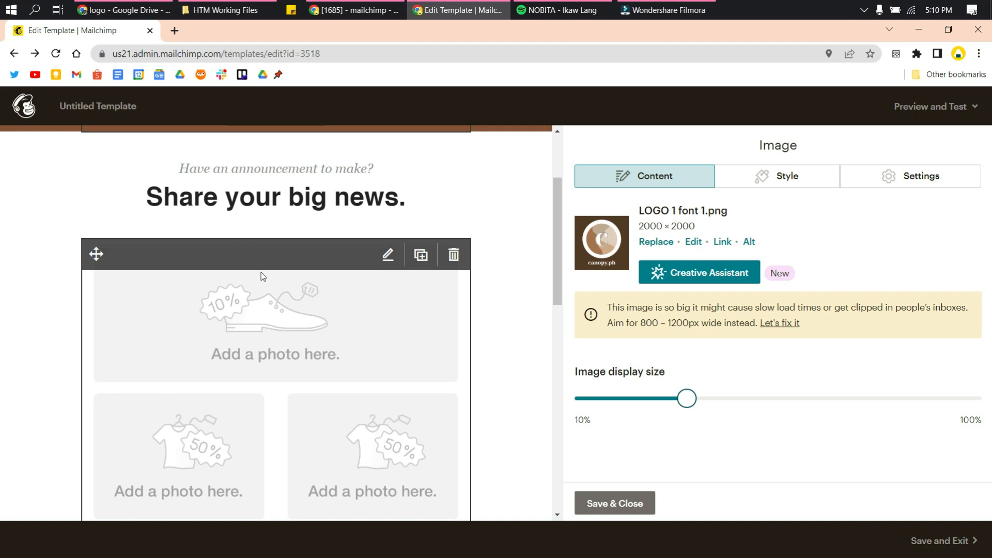
scroll(306, 330, "down", 5)
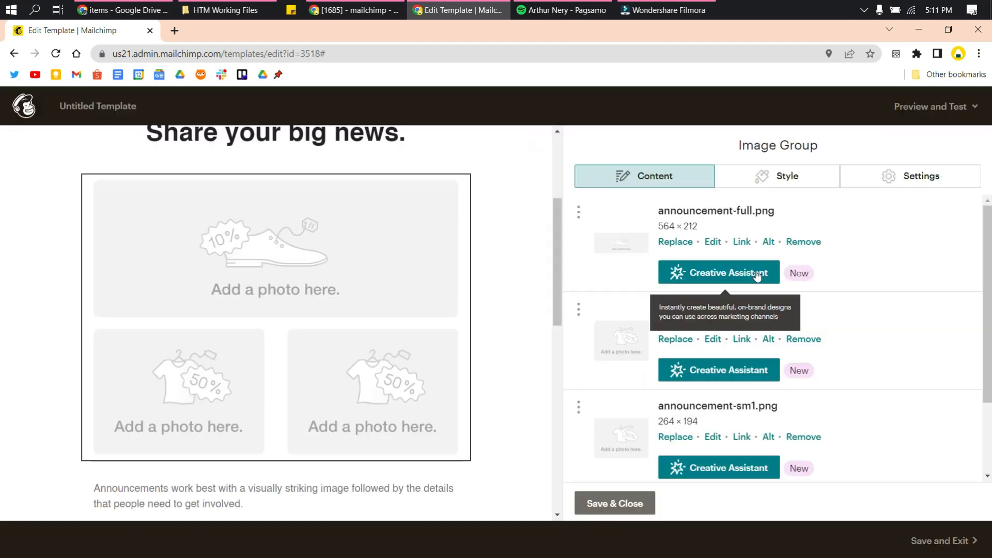
left_click(681, 242)
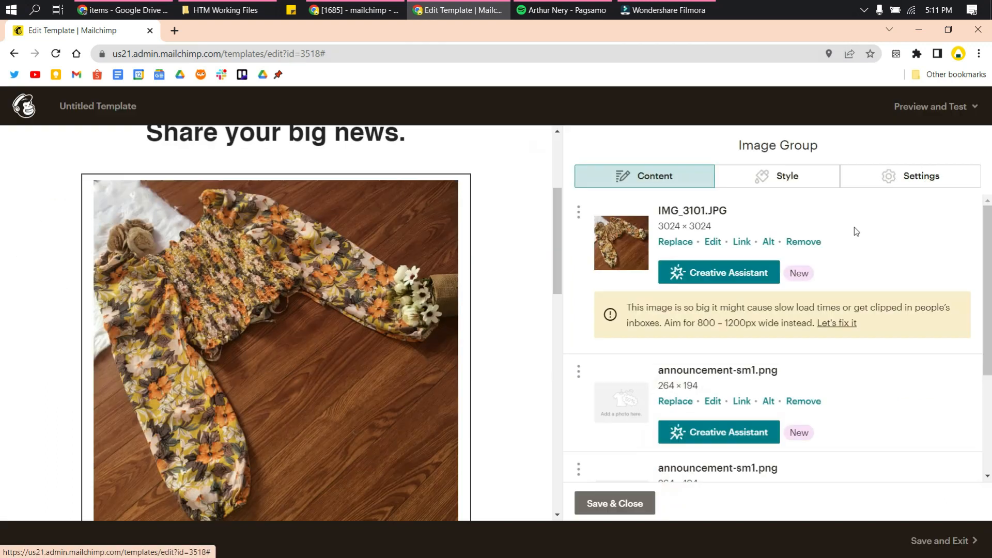
- Replace the first small placeholder in the image group with IMG_3105.JPG from the uploaded files
scroll(438, 399, "down", 5)
scroll(306, 420, "up", 4)
scroll(306, 420, "down", 1)
left_click(669, 401)
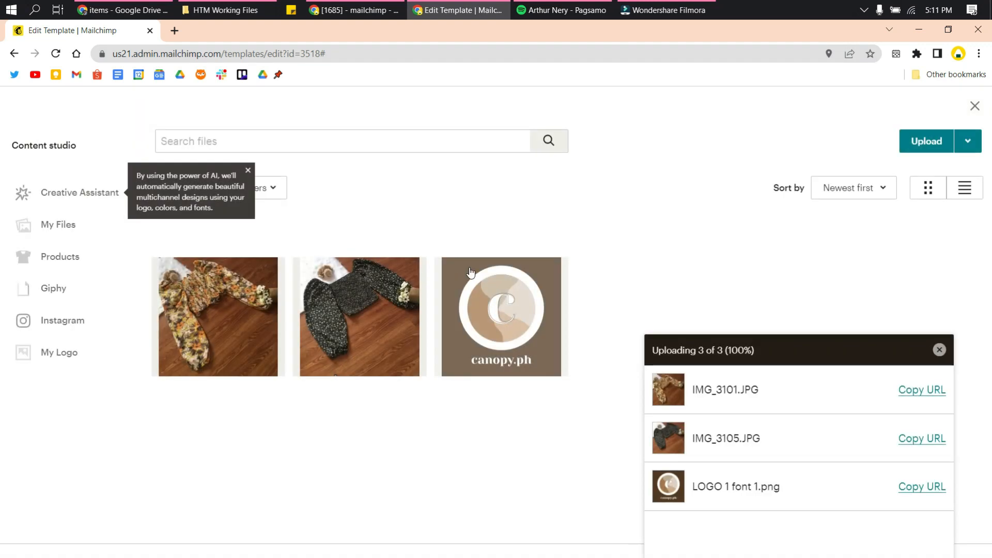
left_click(360, 316)
left_click(935, 156)
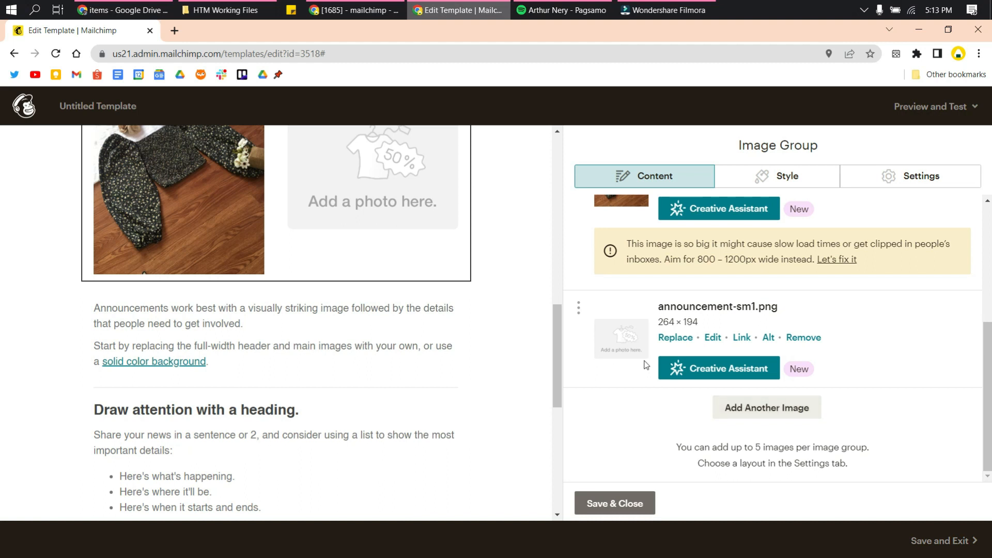
- Replace the remaining small placeholder in the image group with IMG_3114.JPG from the uploaded files
left_click(677, 338)
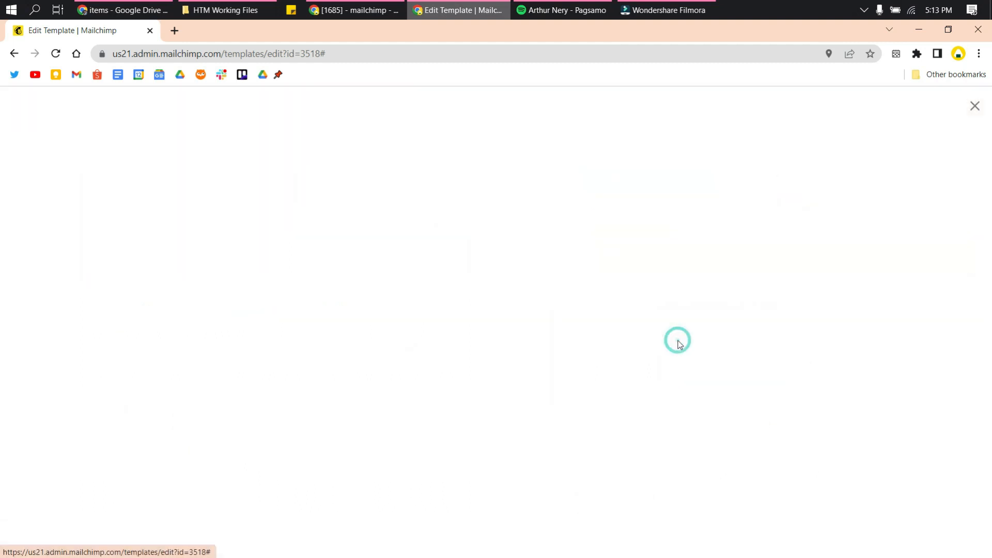
left_click(250, 318)
left_click(946, 153)
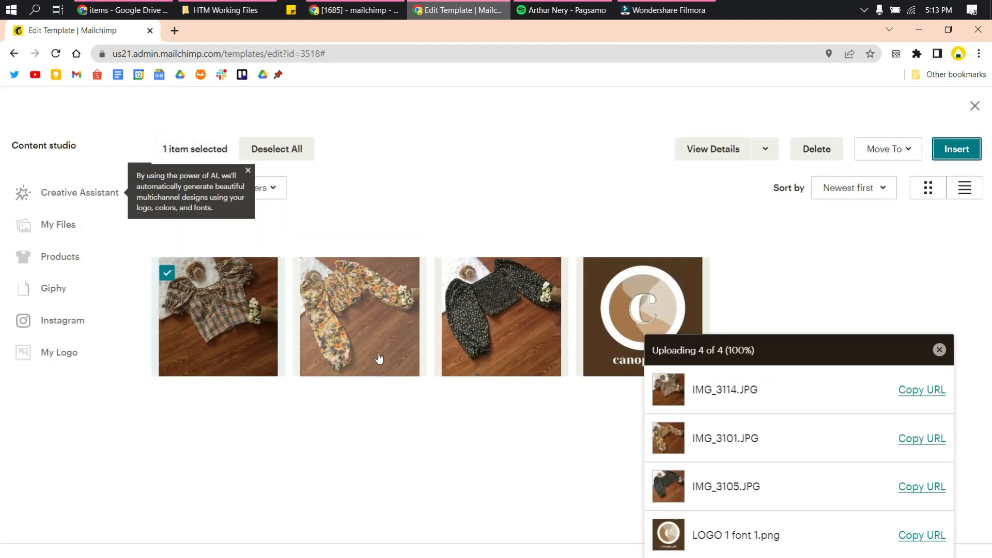
- Round the corners of the image group's photos slightly, keep the border unchanged, and save and close the block
scroll(394, 378, "up", 9)
scroll(383, 427, "down", 3)
scroll(753, 475, "down", 1)
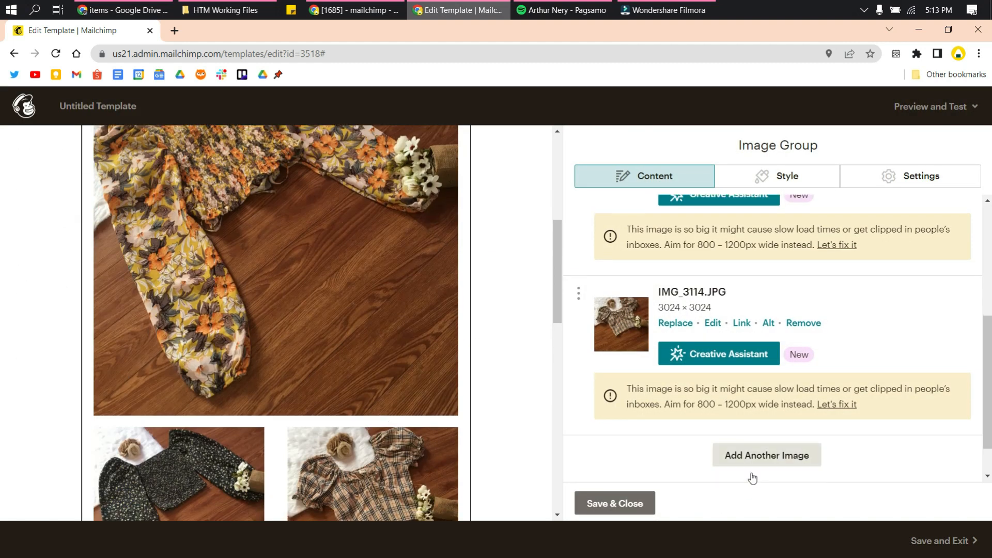
scroll(753, 478, "down", 1)
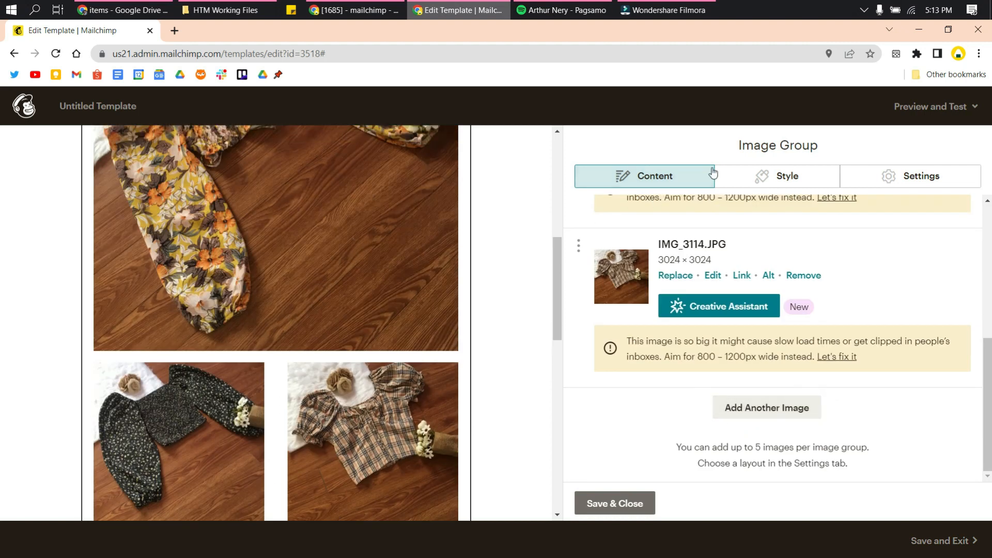
left_click(774, 182)
left_click(677, 265)
left_click(677, 265)
left_click(568, 320)
left_click_drag(611, 327, 639, 330)
left_click(635, 504)
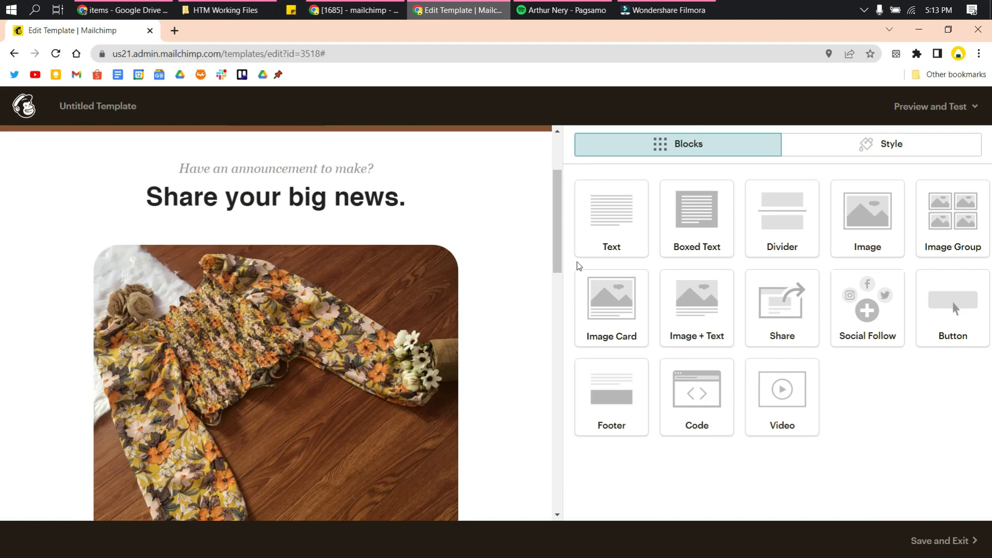
- Open the Creative Assistant for the header logo, view its intro page and close it
scroll(440, 239, "up", 3)
left_click(328, 141)
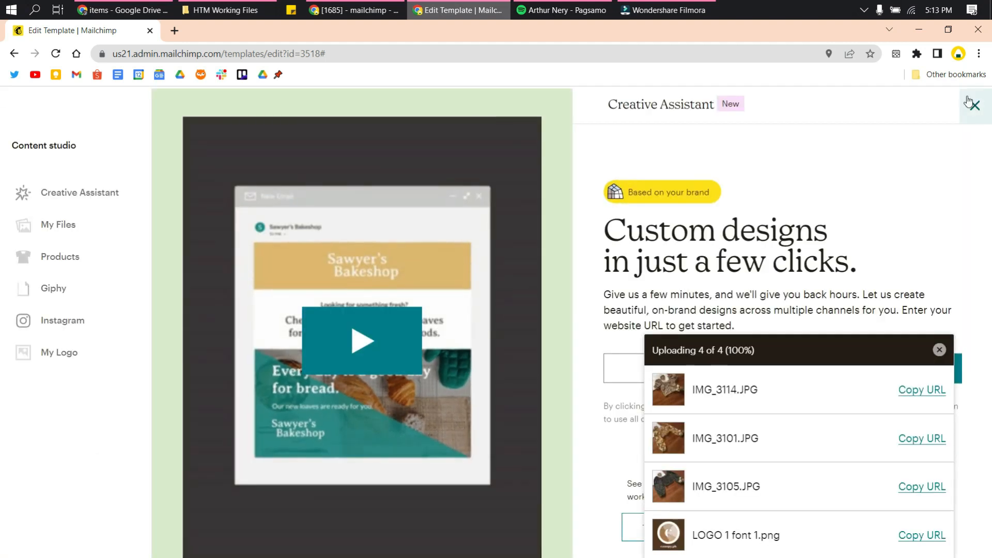
left_click(973, 105)
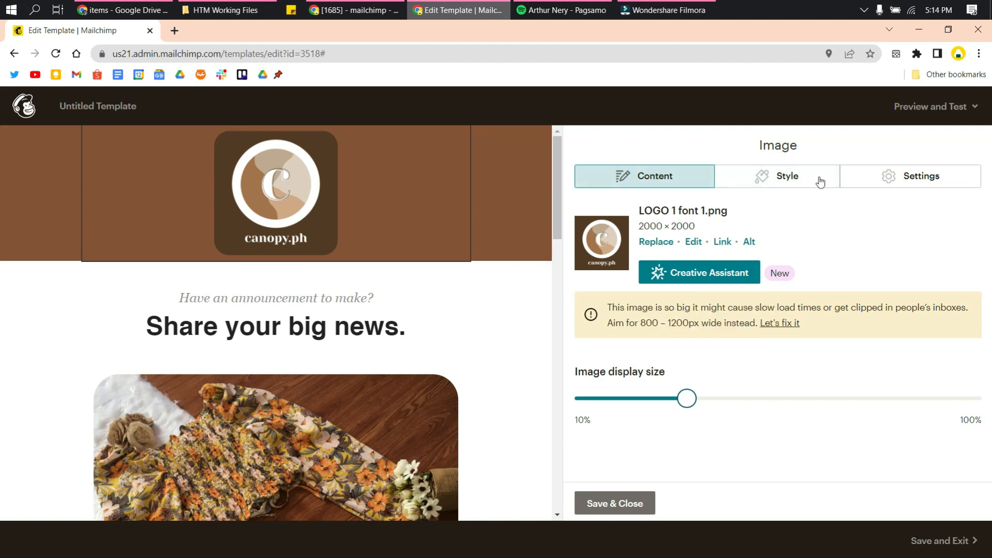
- View the header logo's alignment, margin and retina settings, and close the image block
left_click(877, 171)
left_click(519, 345)
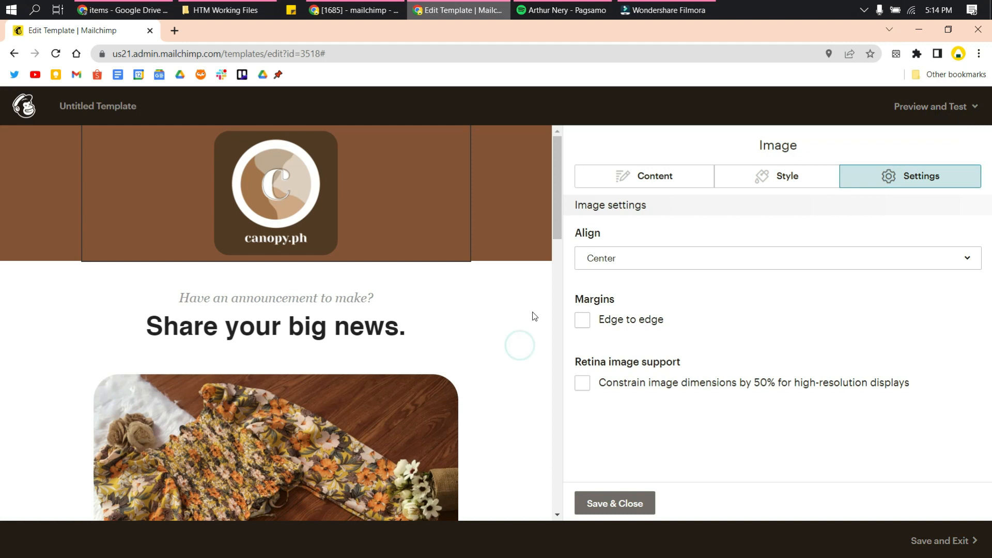
left_click(632, 221)
left_click_drag(612, 228, 585, 195)
- Set the body section's background color to #b05757
scroll(553, 220, "down", 15)
left_click(32, 355)
left_click_drag(10, 394, 56, 422)
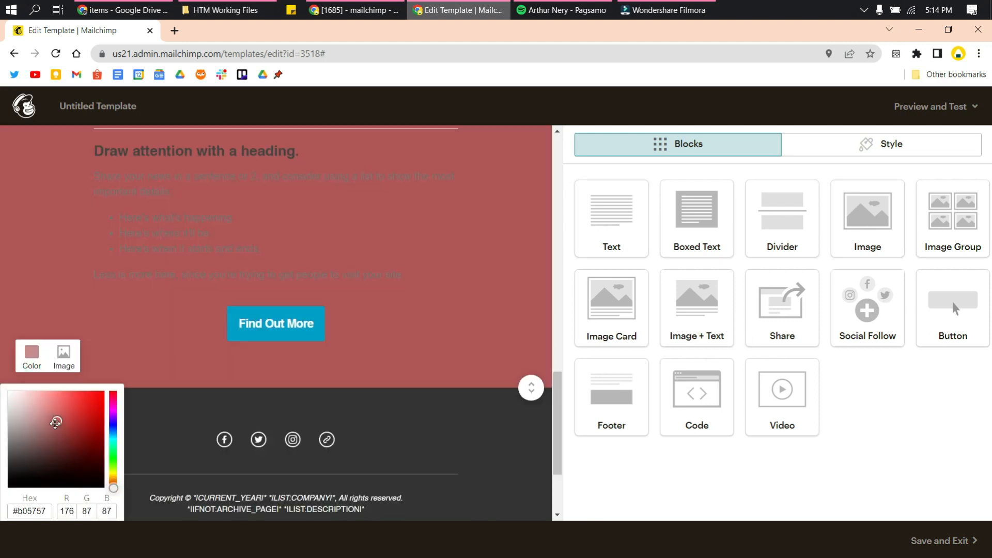
- Copy the header section's hex color #865336 and apply it as the body section's background color
scroll(230, 387, "up", 15)
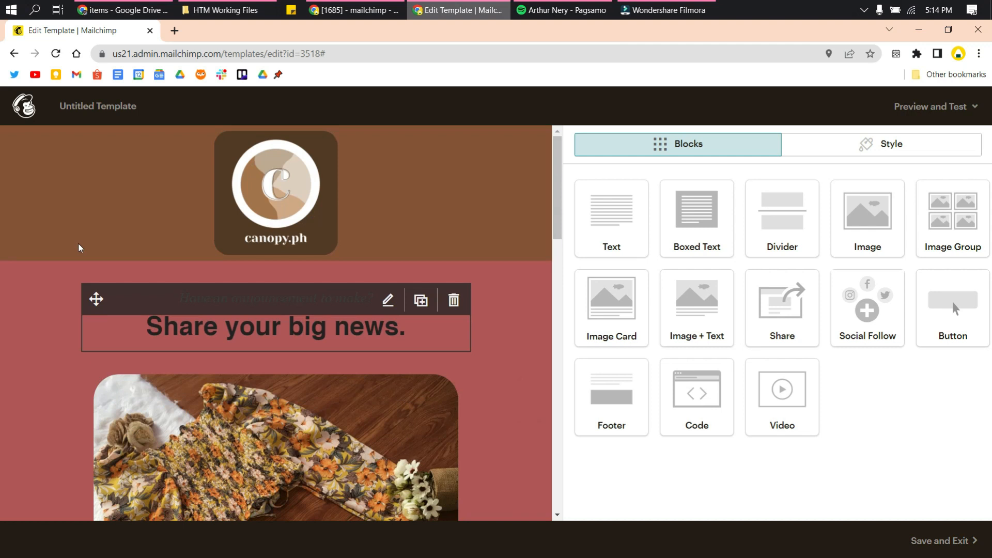
left_click(32, 224)
right_click(39, 383)
left_click(28, 383)
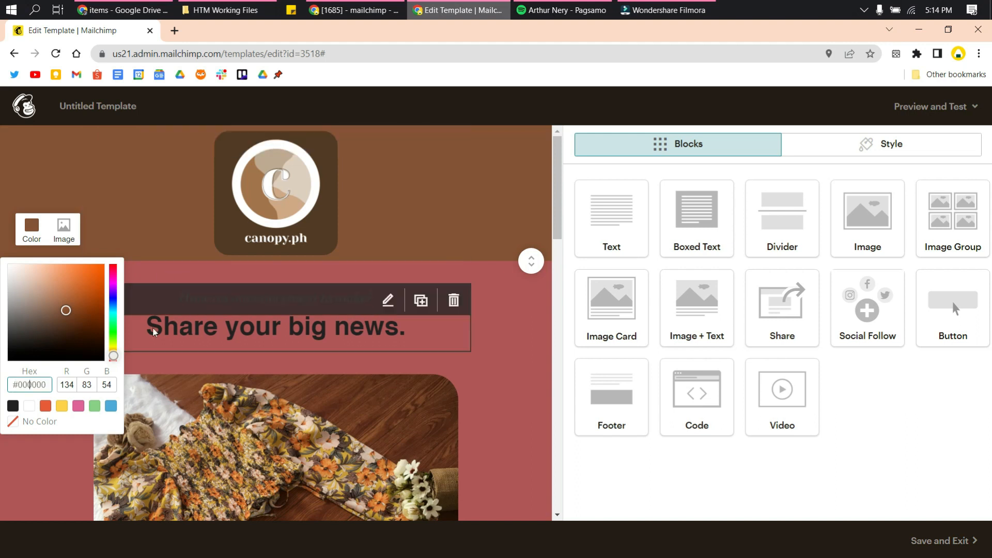
scroll(328, 412, "down", 15)
left_click(31, 291)
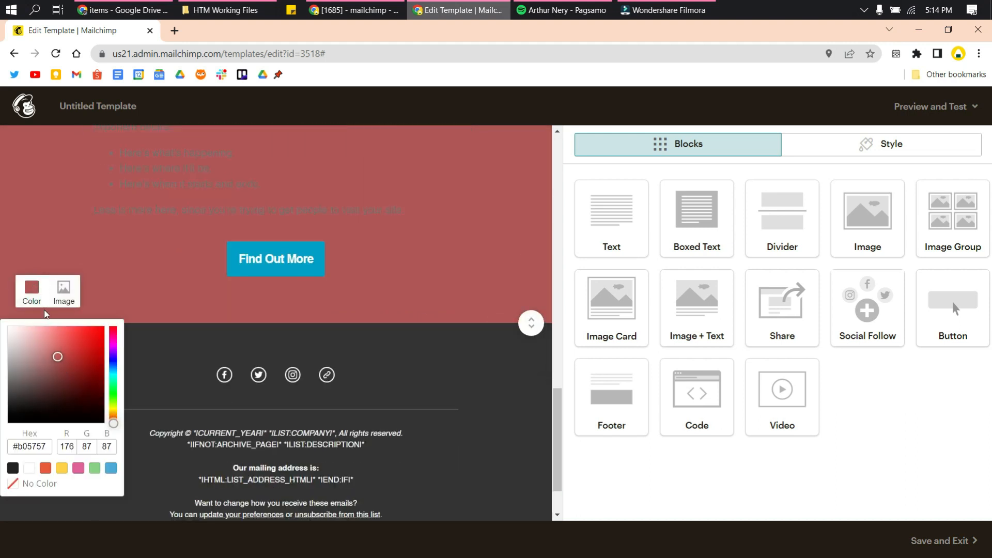
key("Return")
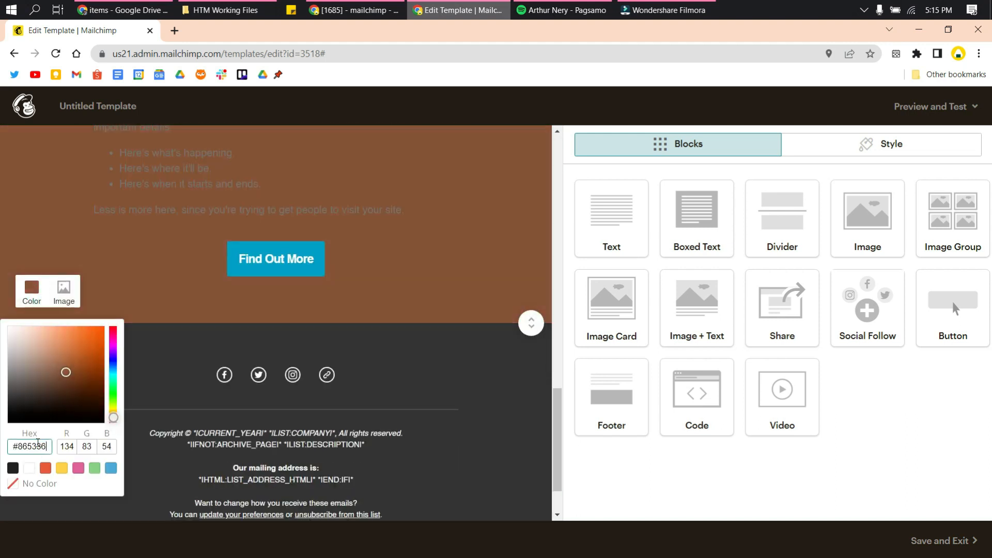
- Replace the announcement paragraphs below the photos with "Here are our items."
scroll(432, 221, "up", 5)
left_click(249, 290)
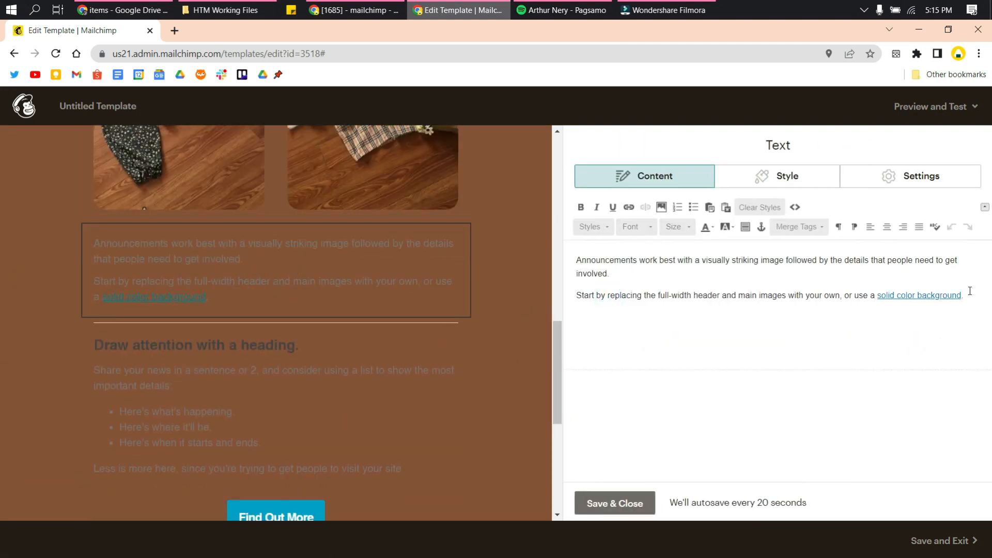
left_click_drag(970, 291, 542, 218)
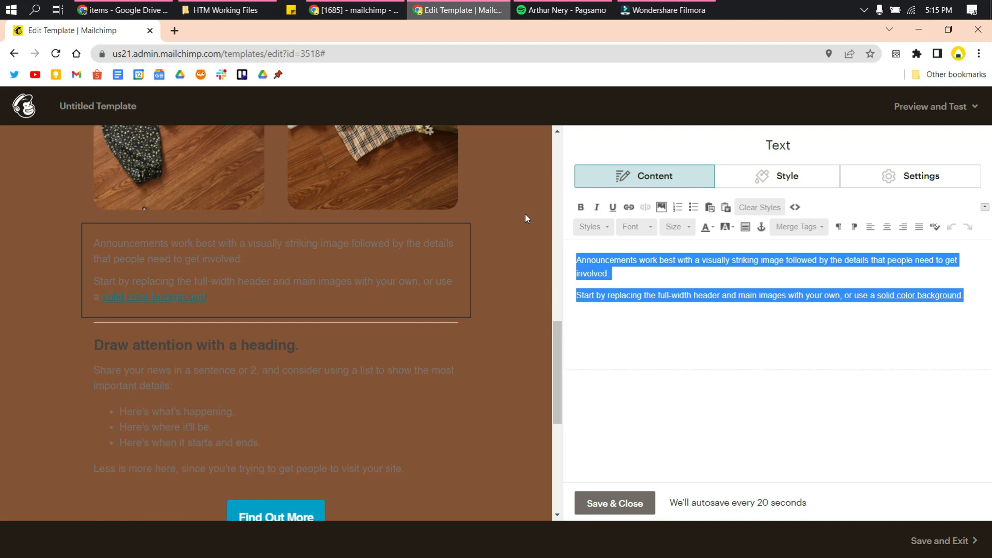
type("H")
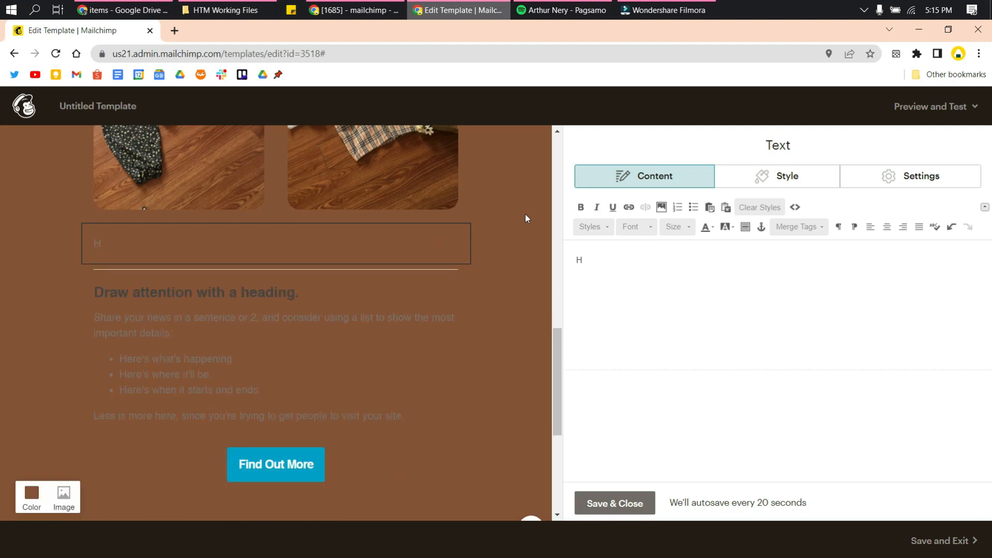
type("ere are our items.")
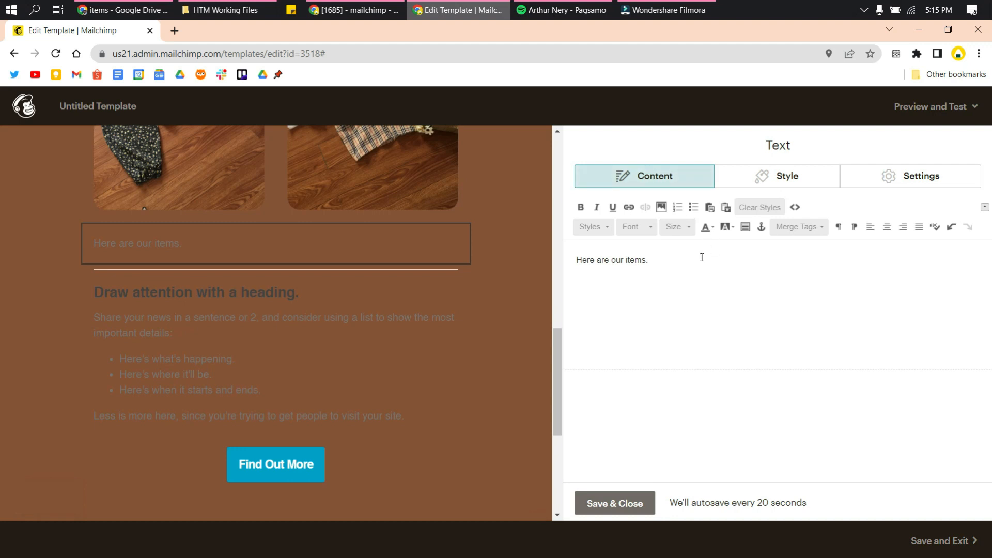
- Color the "Here are our items." text near-white and set its font to Helvetica
triple_click(701, 257)
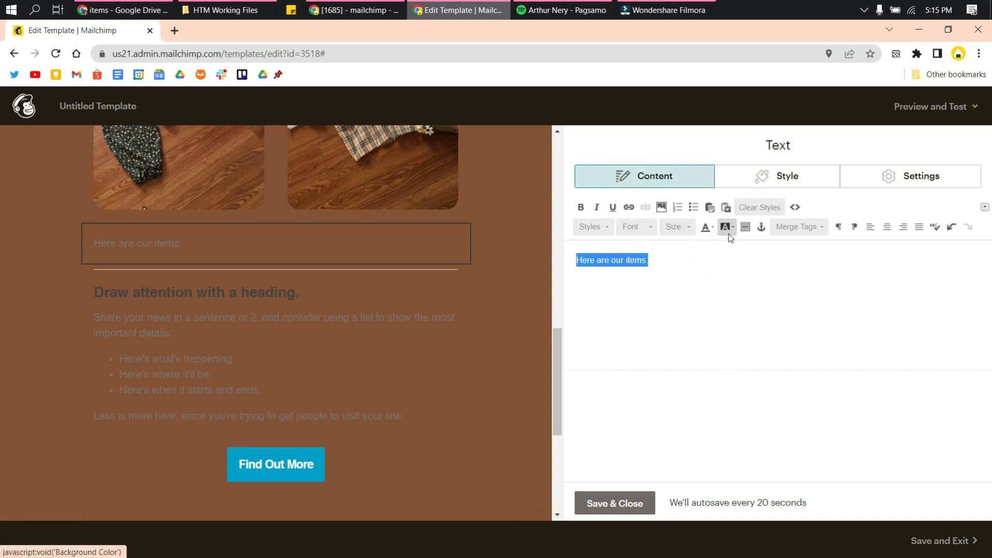
left_click(708, 228)
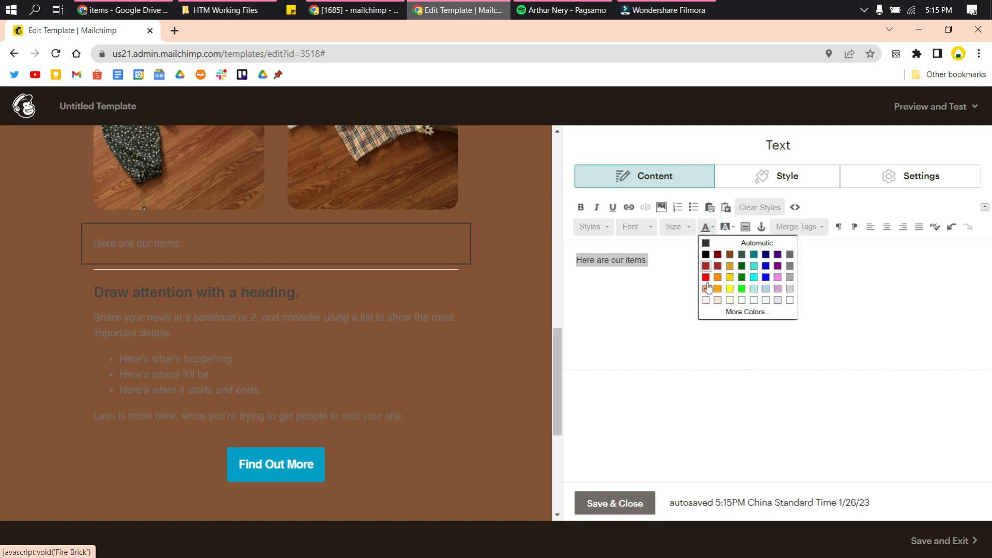
left_click(705, 301)
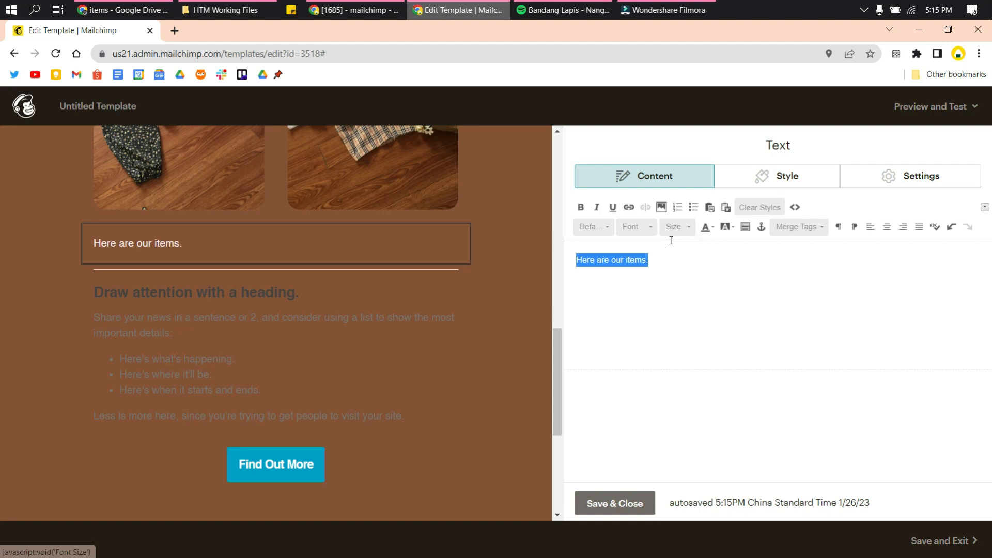
left_click(646, 230)
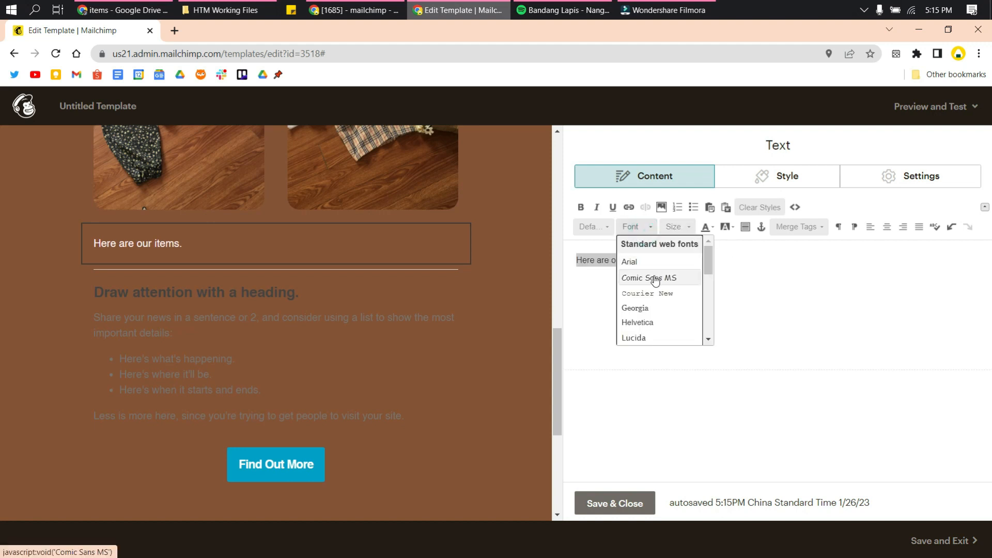
left_click(653, 322)
left_click(734, 341)
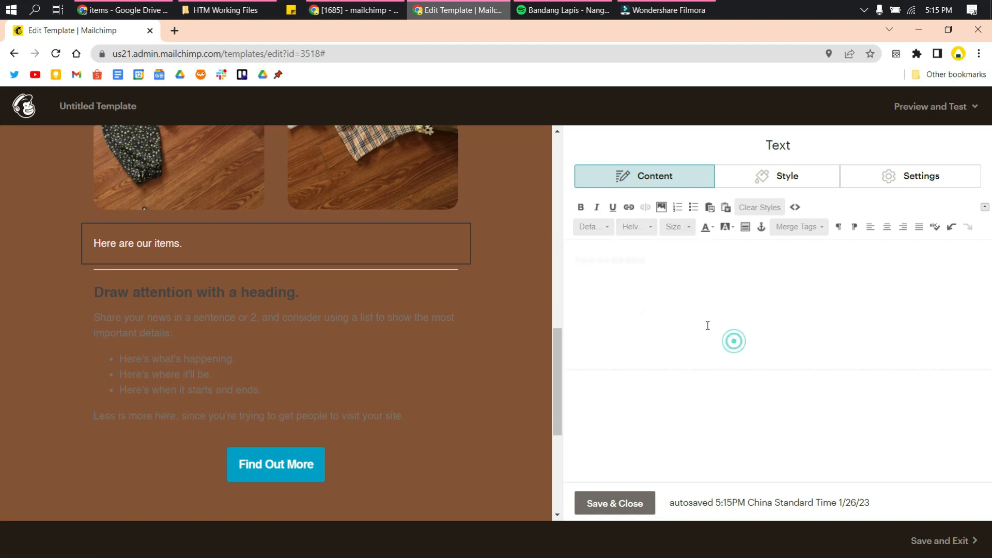
- Color the heading, paragraphs and bullet items of the "Draw attention with a heading." text block near-white
left_click(280, 315)
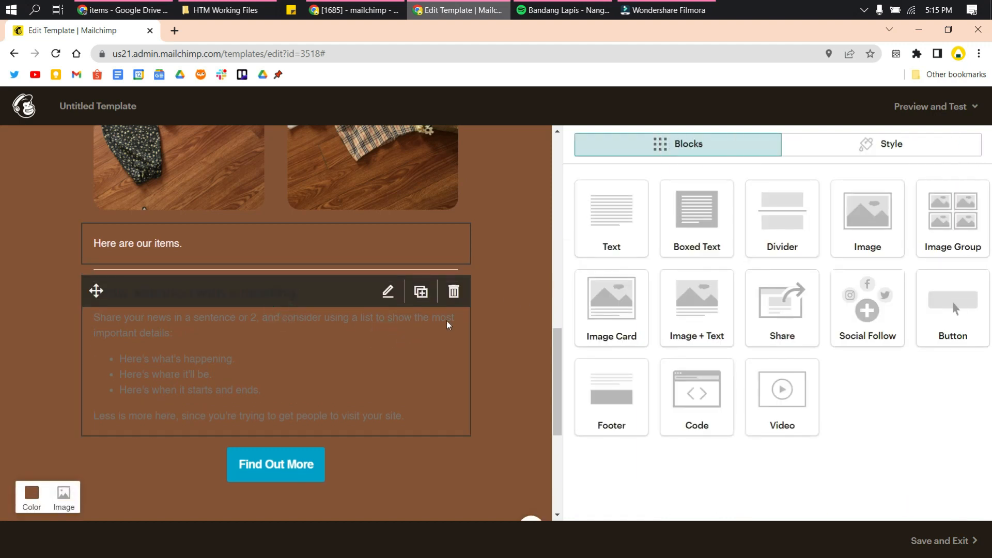
left_click(447, 324)
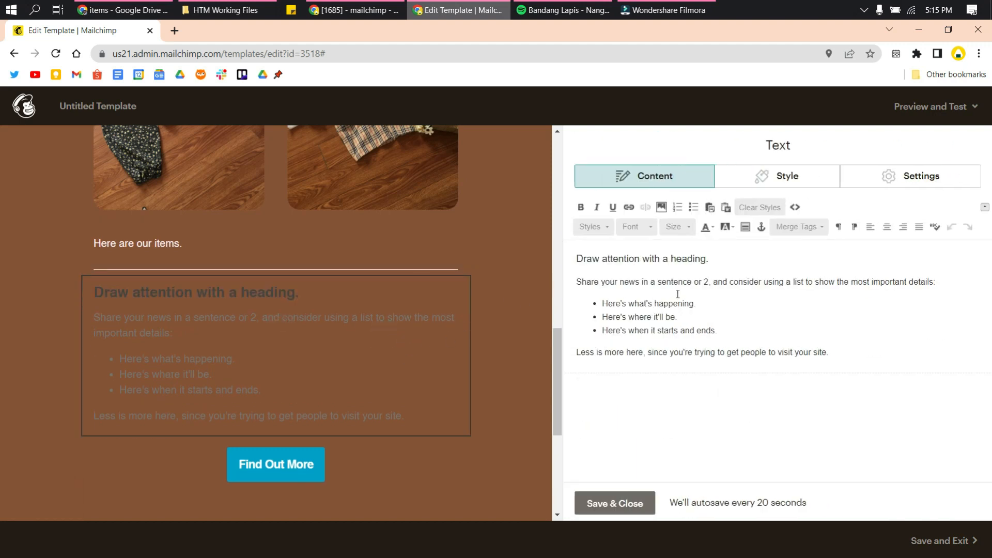
triple_click(718, 257)
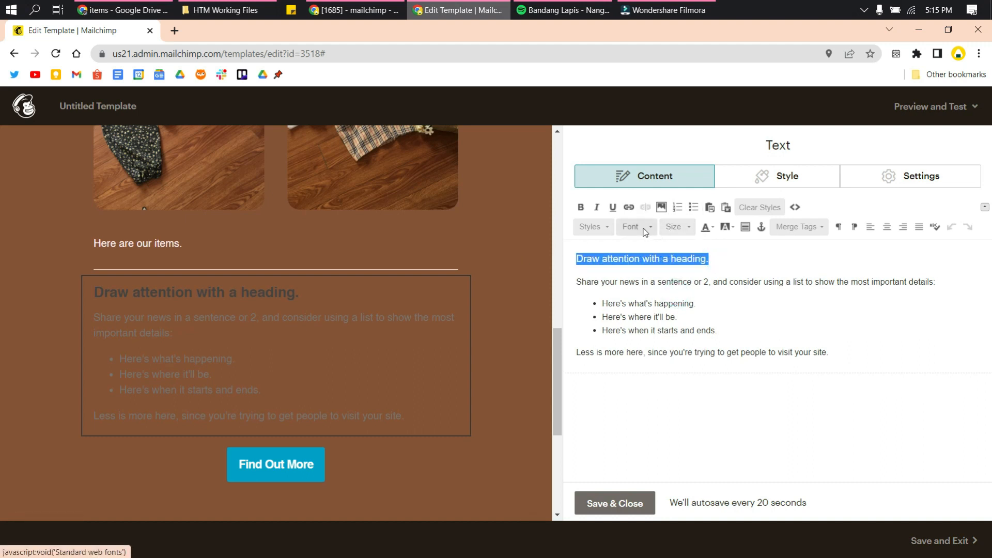
left_click(705, 227)
left_click(706, 300)
left_click_drag(831, 352, 575, 257)
left_click(705, 227)
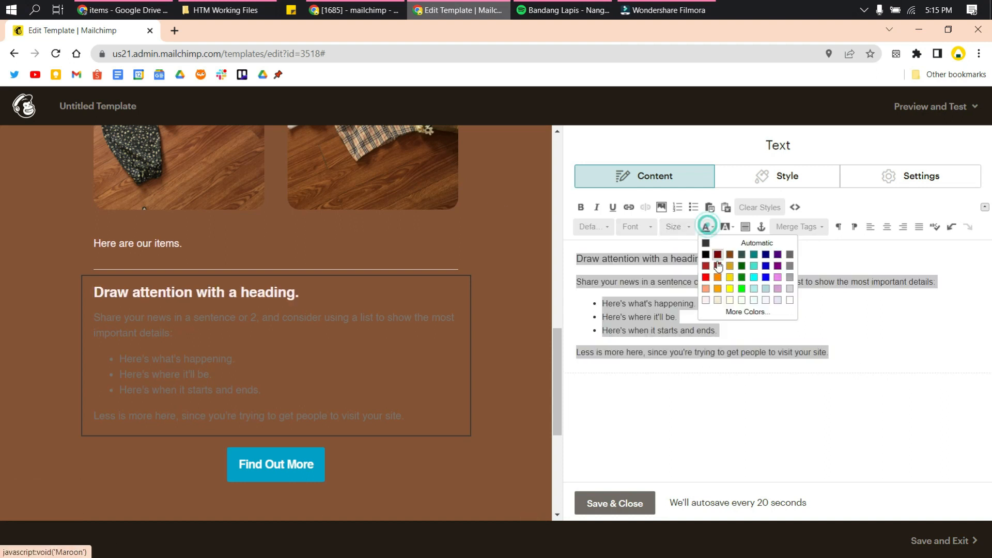
left_click(707, 301)
left_click(738, 395)
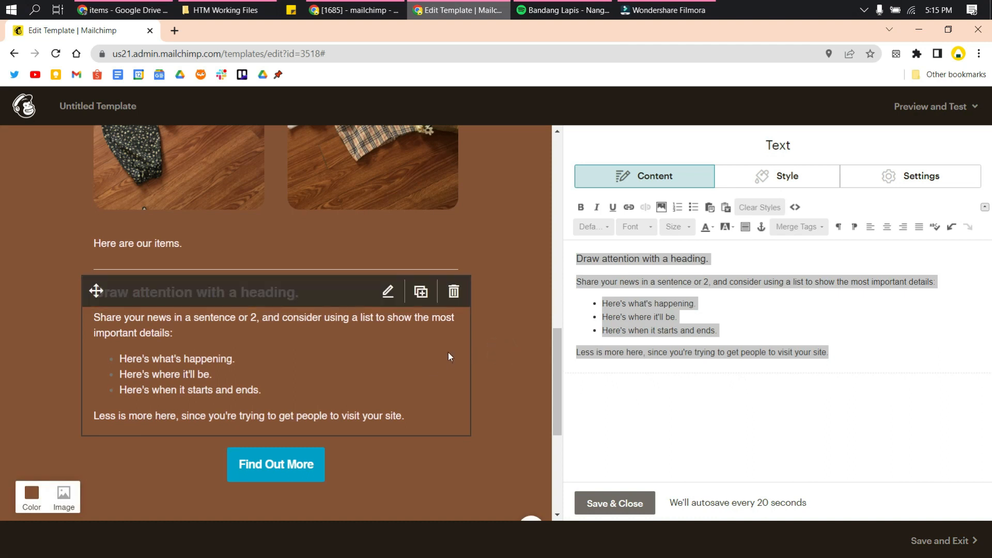
- Set the style font of the "Draw attention with a heading." text block to Helvetica
left_click(789, 177)
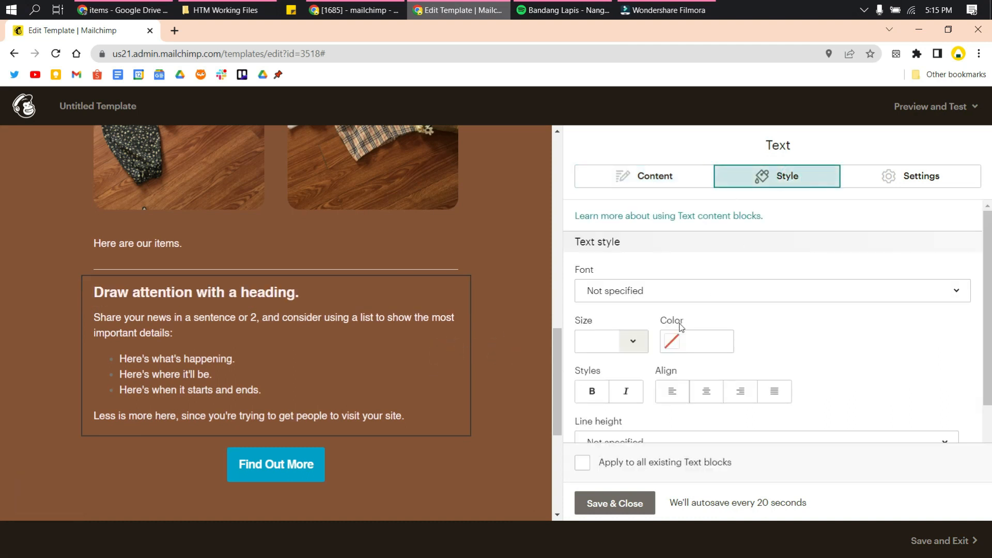
left_click(642, 293)
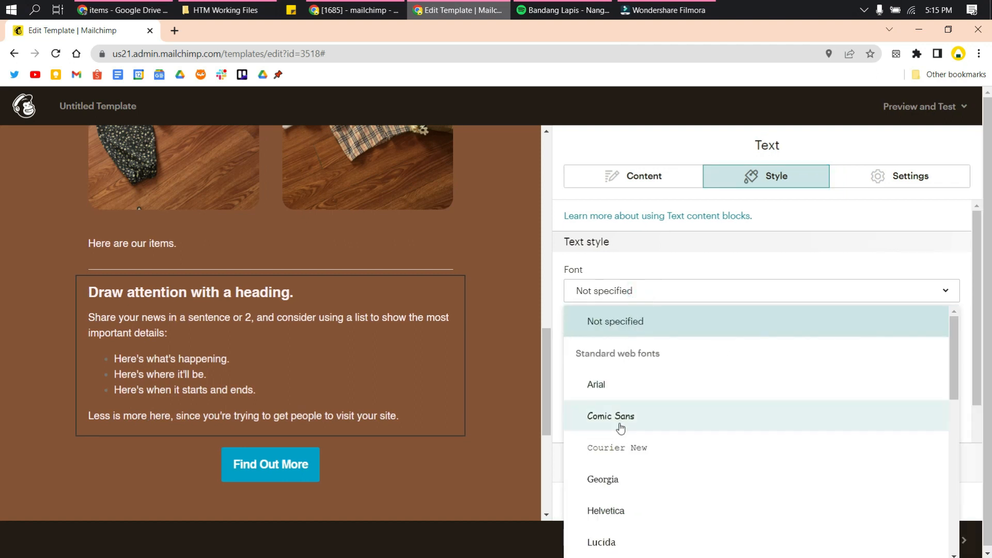
left_click(610, 510)
left_click(841, 371)
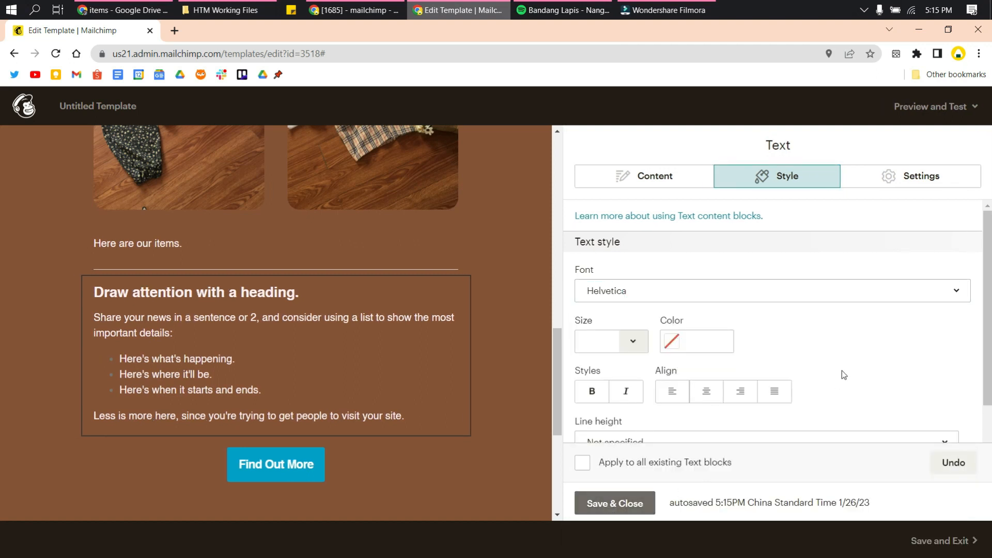
- Try centered and justified alignment on the text block, and settle on left alignment
scroll(841, 370, "down", 1)
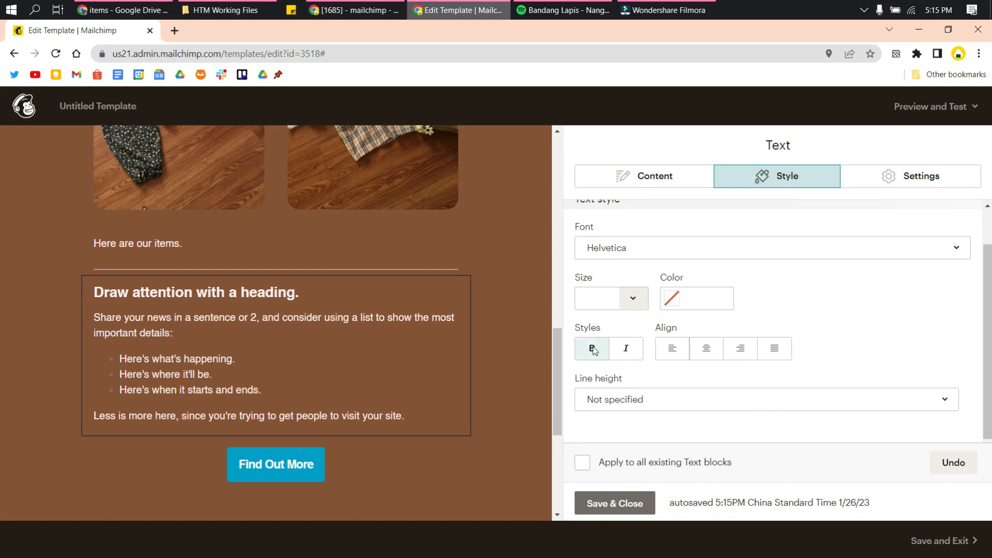
left_click(706, 346)
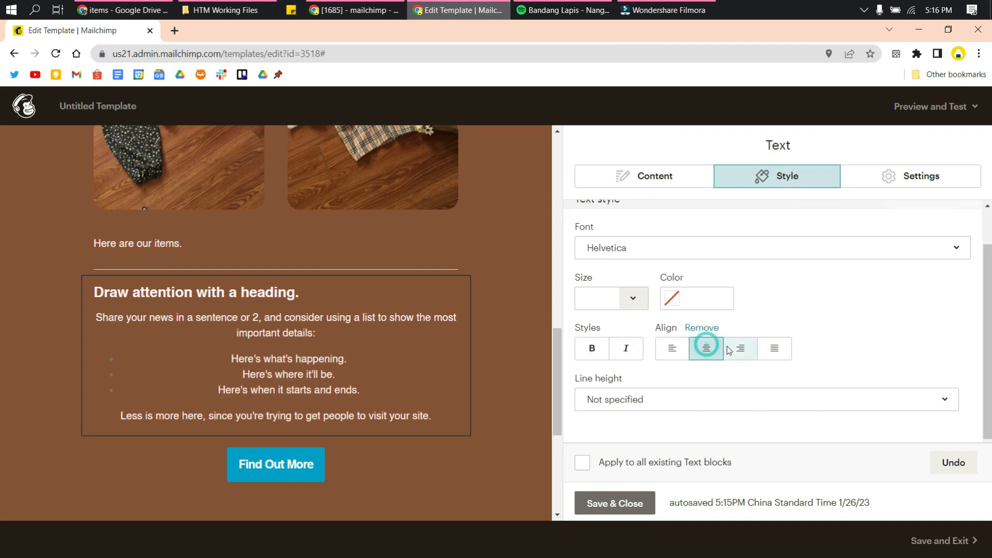
left_click(763, 349)
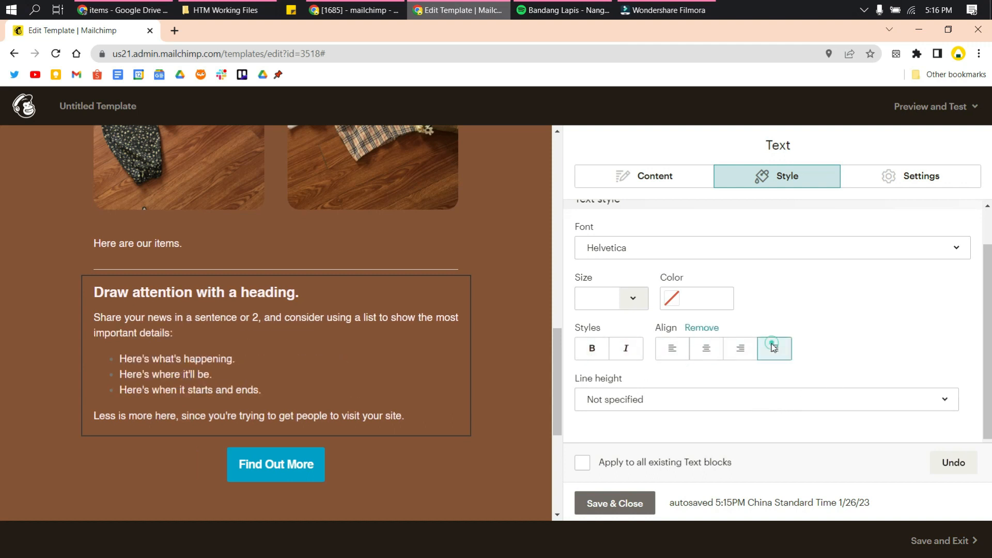
left_click(671, 351)
- Try 1 1/2 spacing as the text block's line height, and settle on Double space
left_click(644, 403)
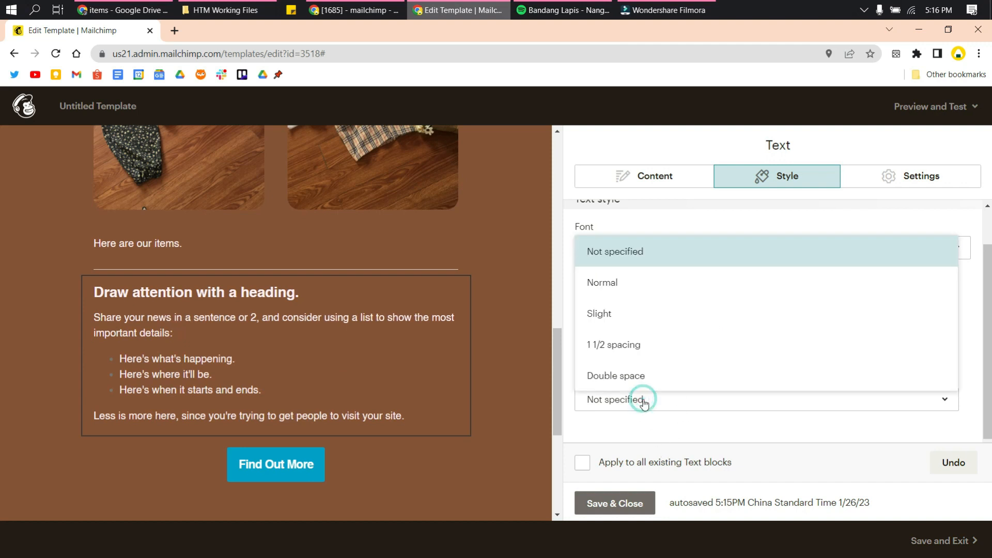
left_click(628, 345)
left_click(640, 401)
left_click(645, 383)
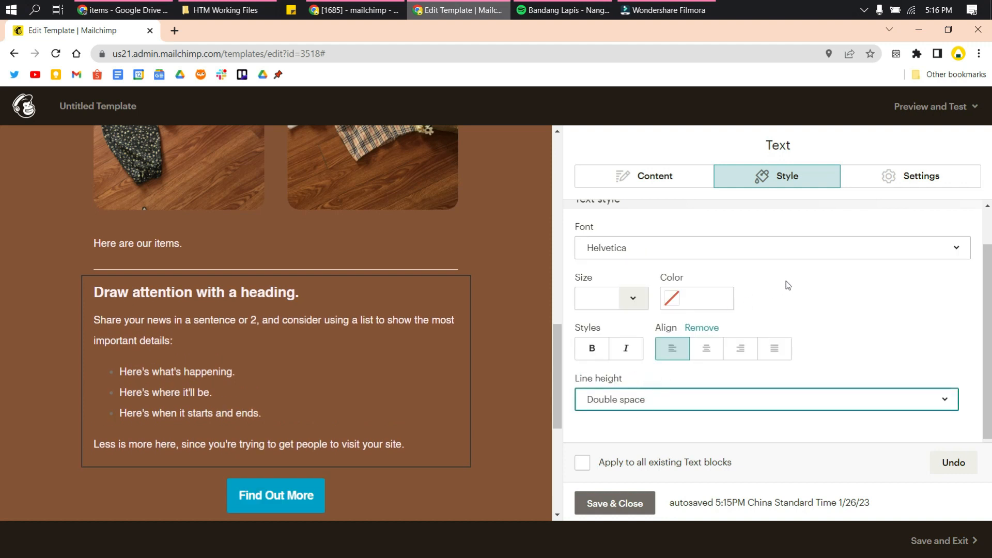
scroll(817, 296, "up", 1)
- Highlight the heading and paragraphs in the text block's content, and add blank space below its last sentence
left_click(686, 172)
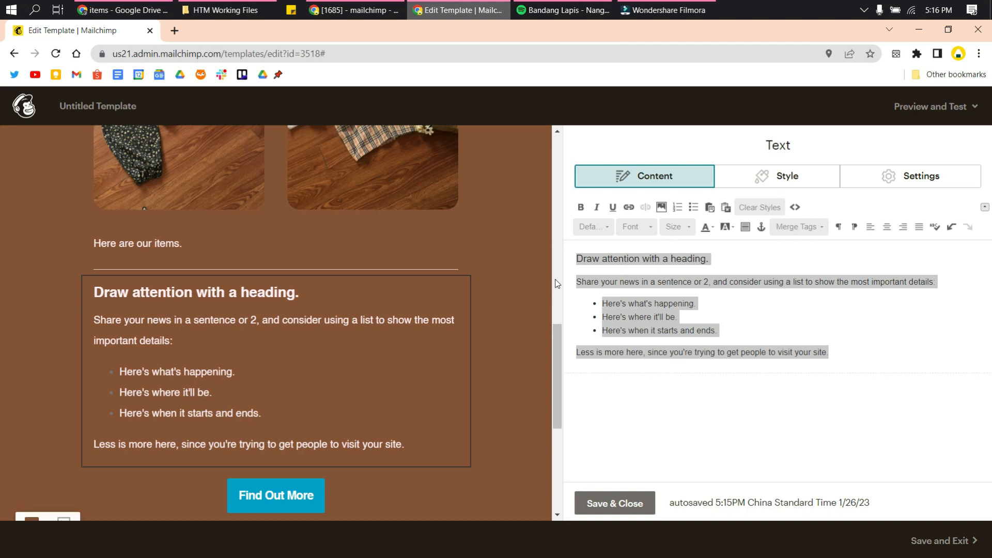
left_click(292, 427)
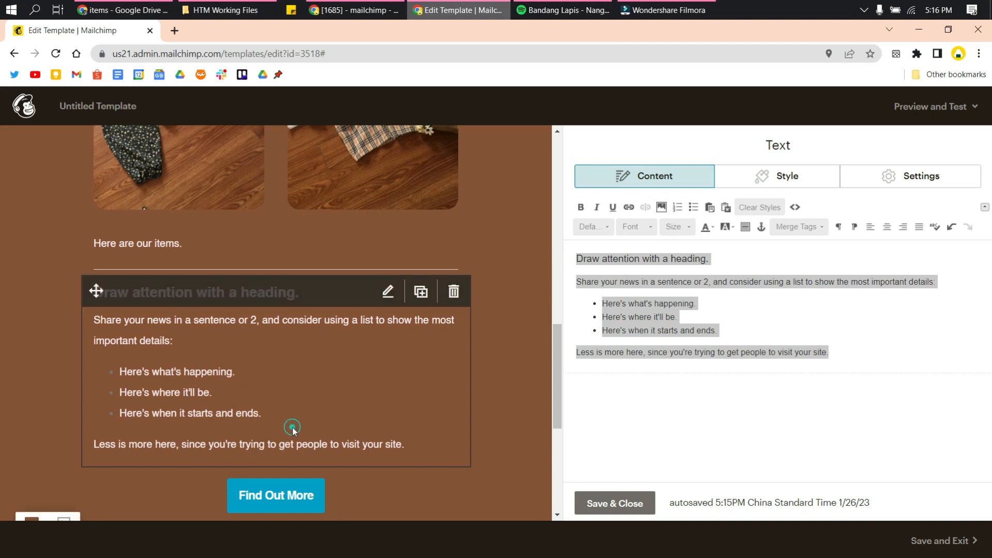
left_click(671, 321)
left_click_drag(876, 348, 574, 256)
left_click(713, 262)
triple_click(713, 261)
left_click(691, 299)
left_click_drag(829, 352, 596, 360)
left_click(834, 348)
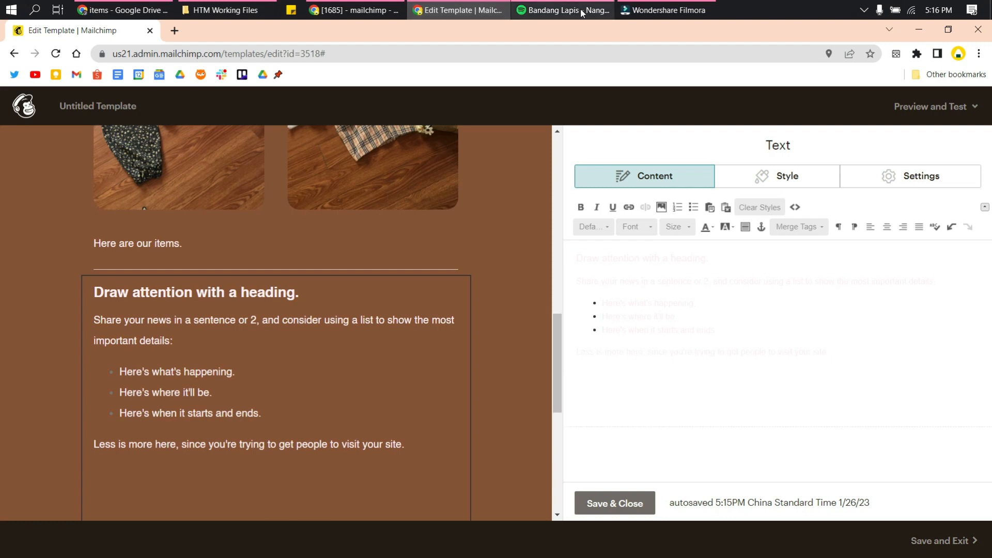
- Open the Find Out More button for editing, choose Web address as its link type and activate the URL field
left_click(287, 257)
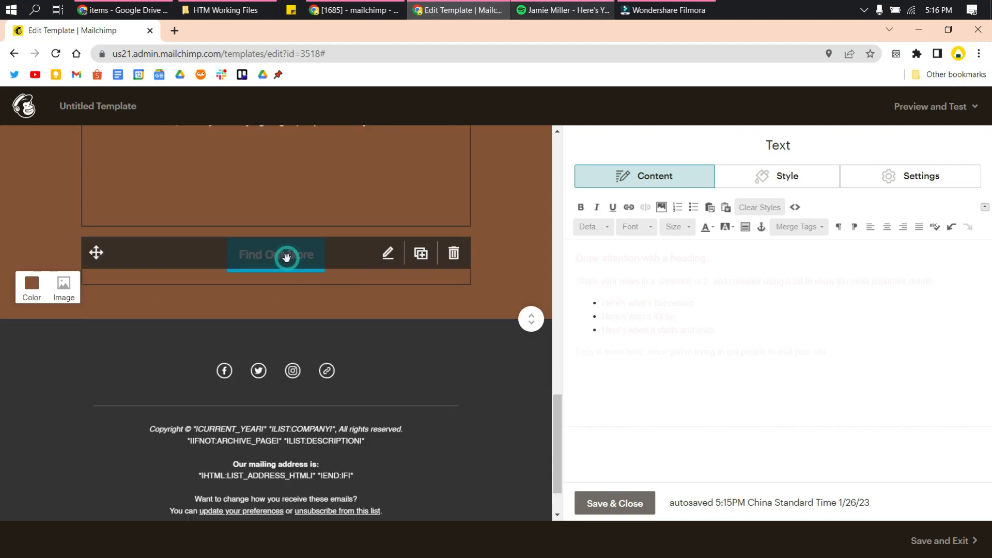
left_click(305, 272)
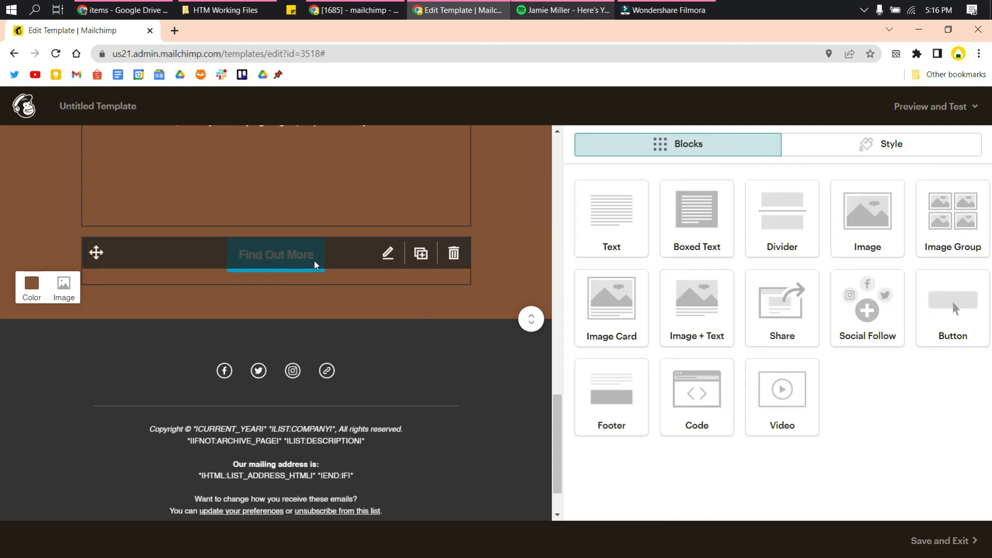
left_click(312, 261)
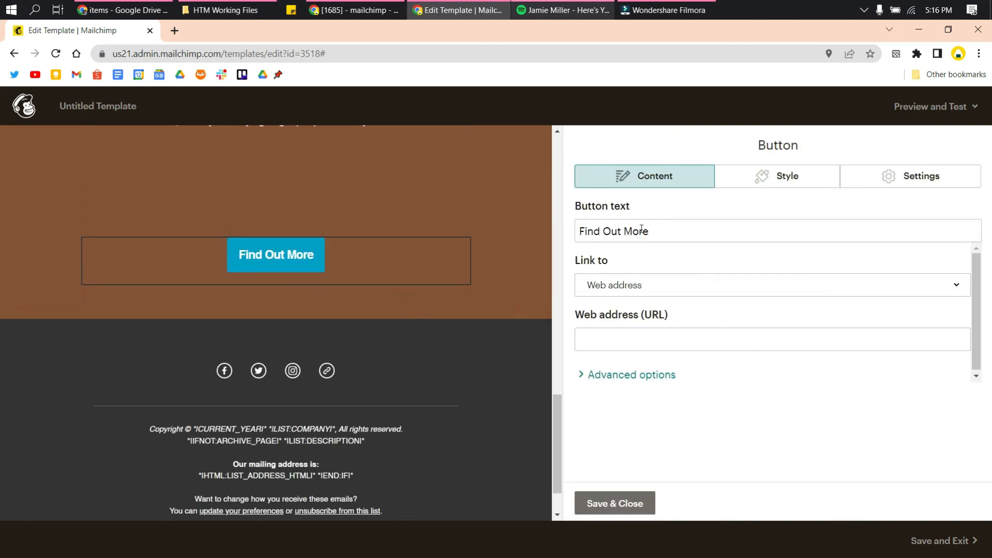
left_click(629, 283)
left_click(640, 317)
left_click(624, 340)
left_click(596, 342)
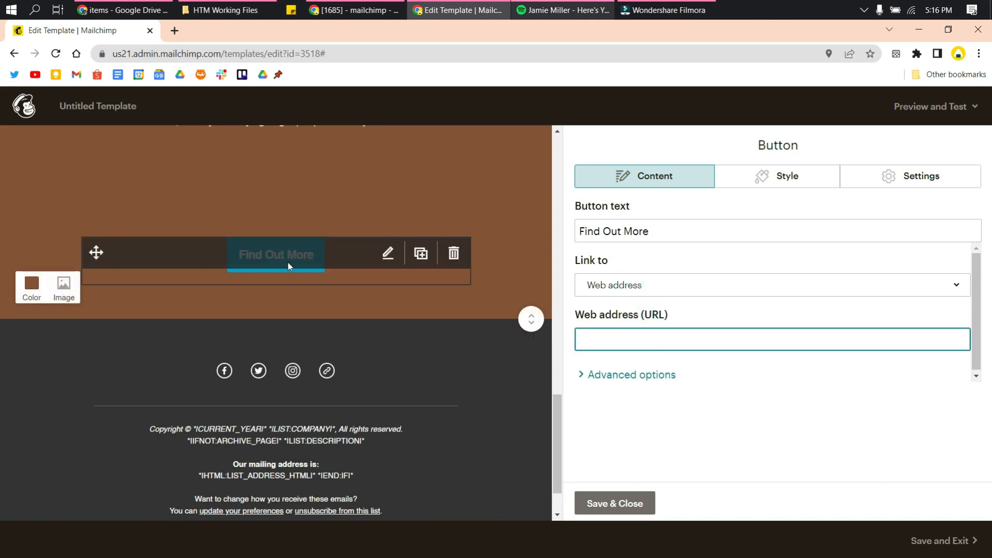
- Try red #c70000 as the Find Out More button's background, settle on white #ffffff, and reduce its corner rounding to the minimum
left_click(779, 177)
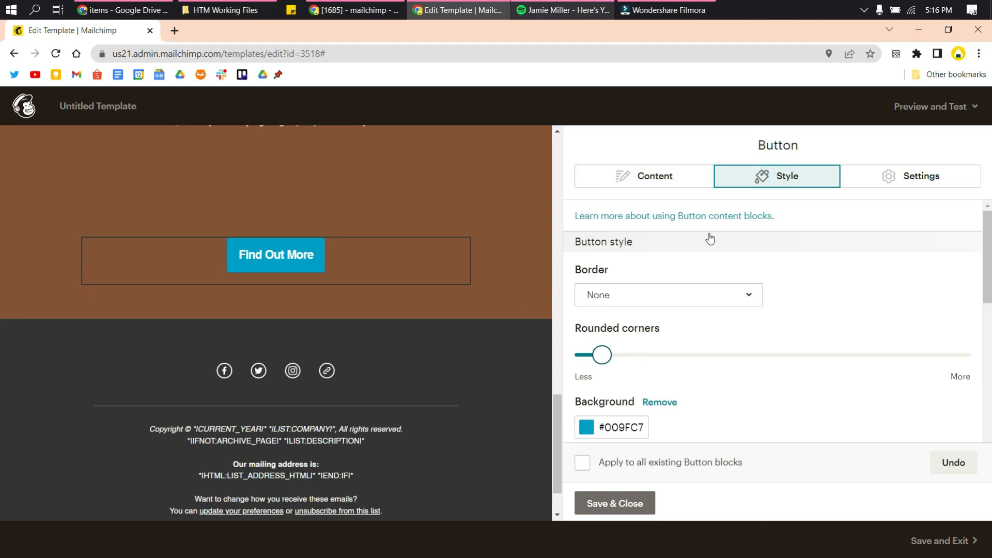
left_click(612, 422)
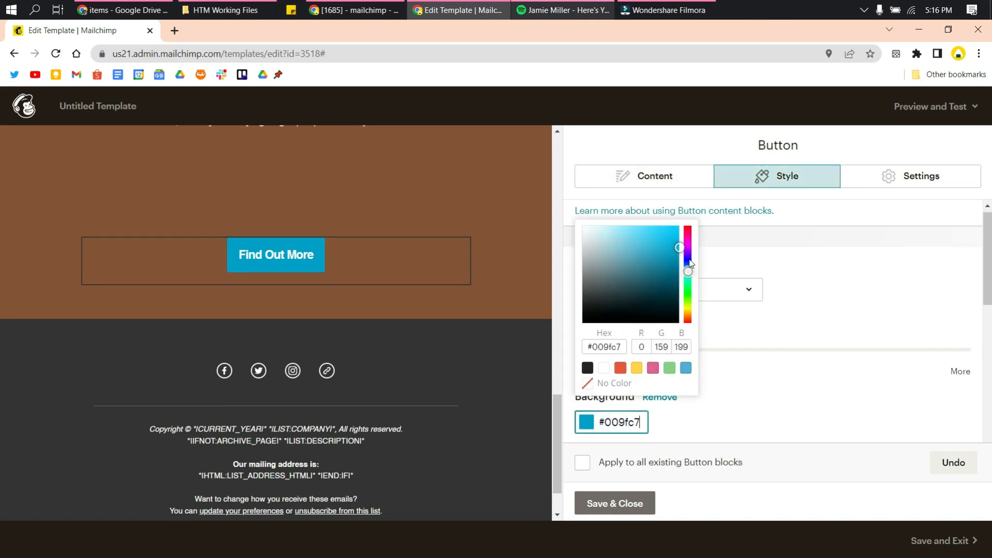
left_click_drag(689, 270, 615, 362)
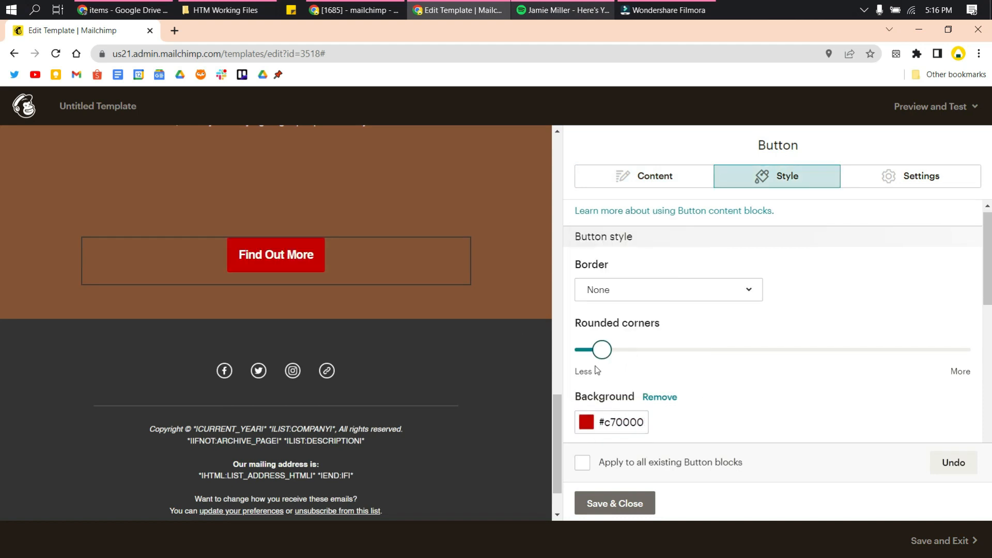
left_click(589, 423)
left_click(603, 368)
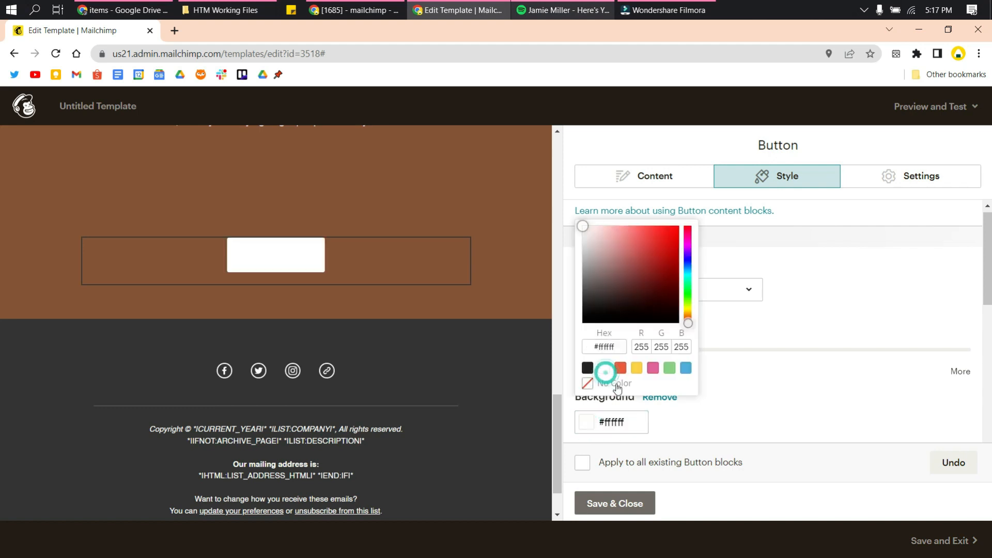
left_click(802, 319)
scroll(689, 418, "up", 1)
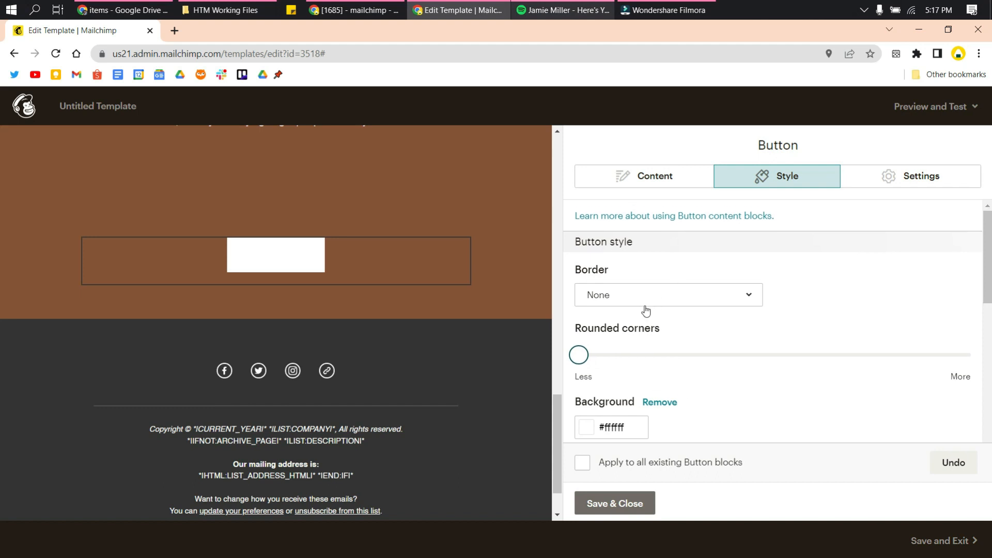
- Set the Find Out More button's text color to brown #865336
scroll(635, 331, "down", 5)
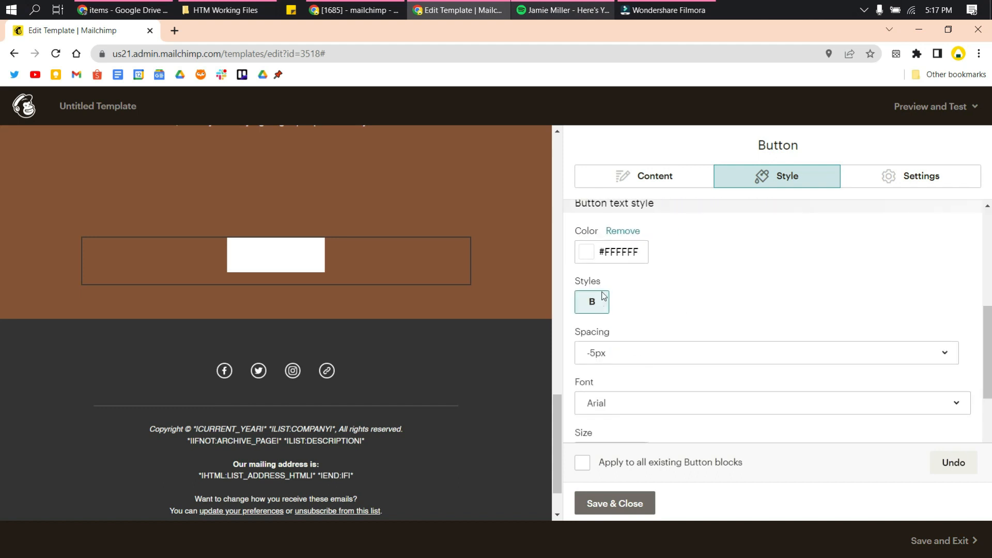
scroll(626, 347, "up", 4)
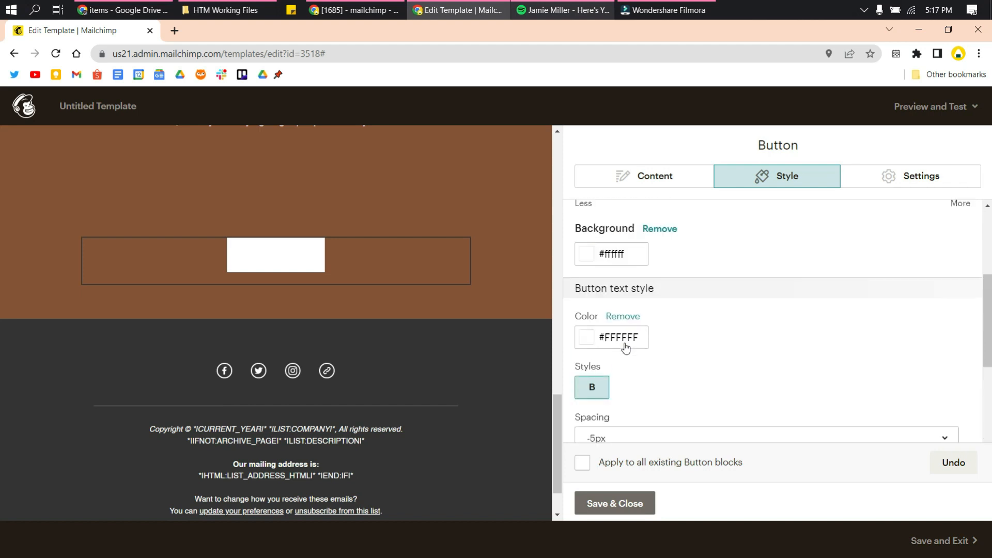
scroll(625, 347, "up", 3)
scroll(625, 344, "down", 3)
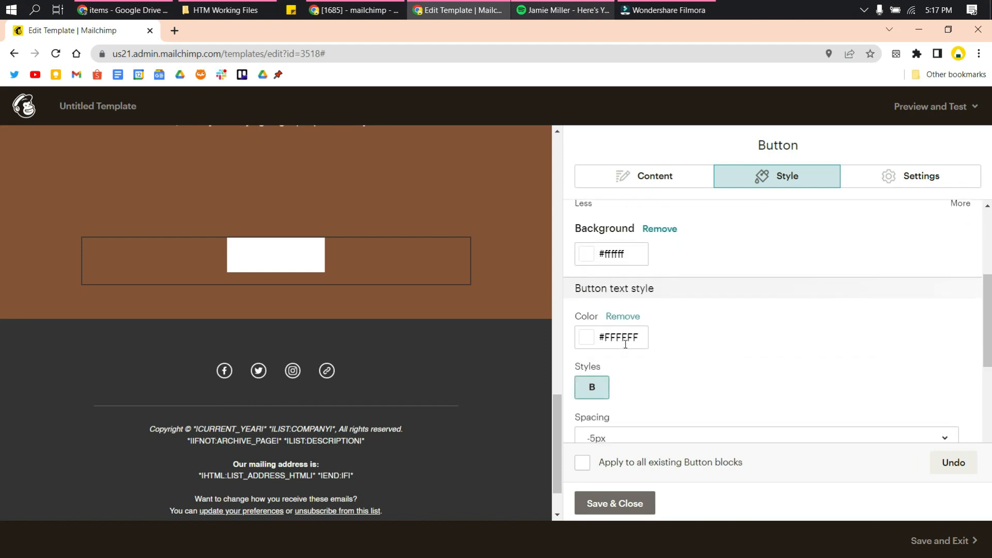
left_click(589, 338)
scroll(614, 443, "down", 1)
left_click(611, 440)
left_click(592, 342)
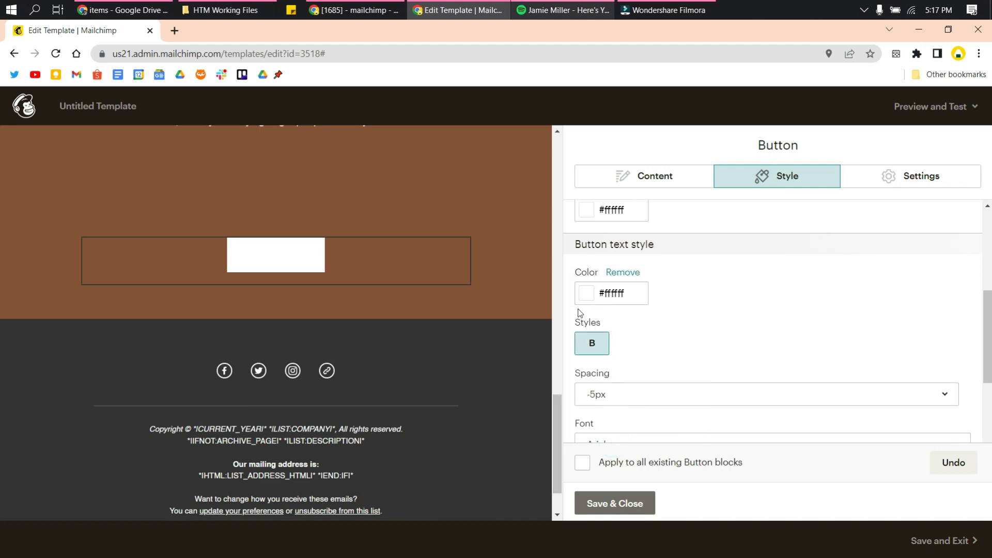
left_click(589, 296)
left_click(622, 399)
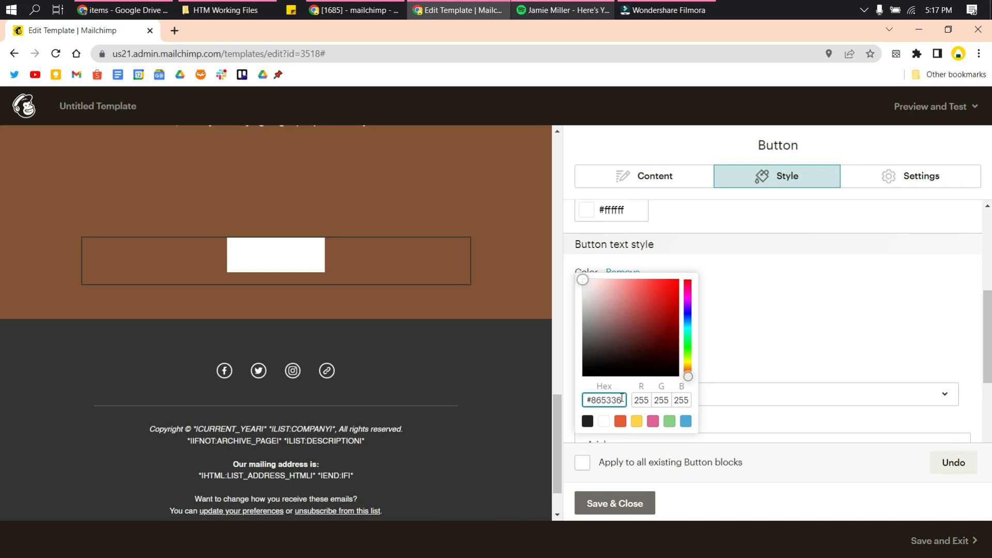
left_click(821, 360)
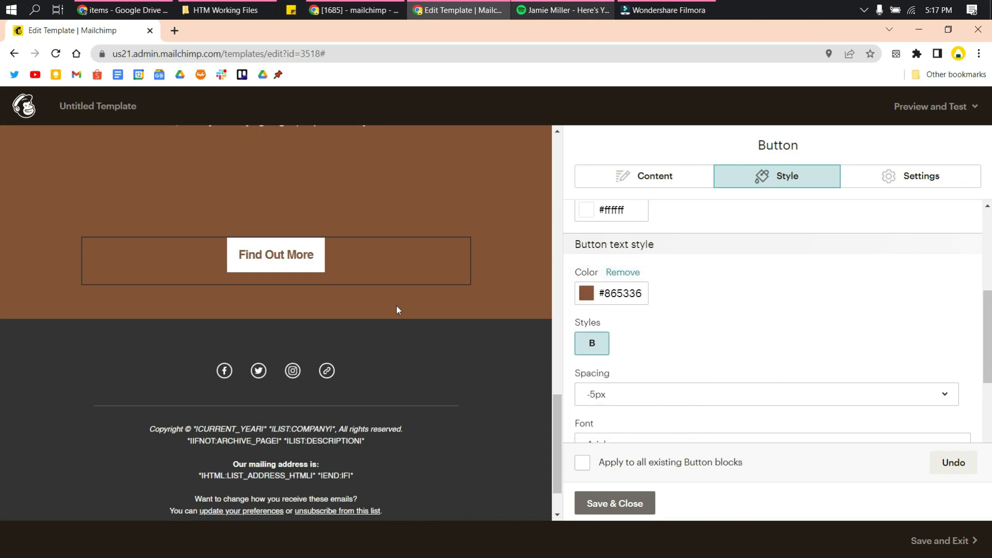
- Set the Find Out More button's text size to 24px
scroll(668, 399, "down", 3)
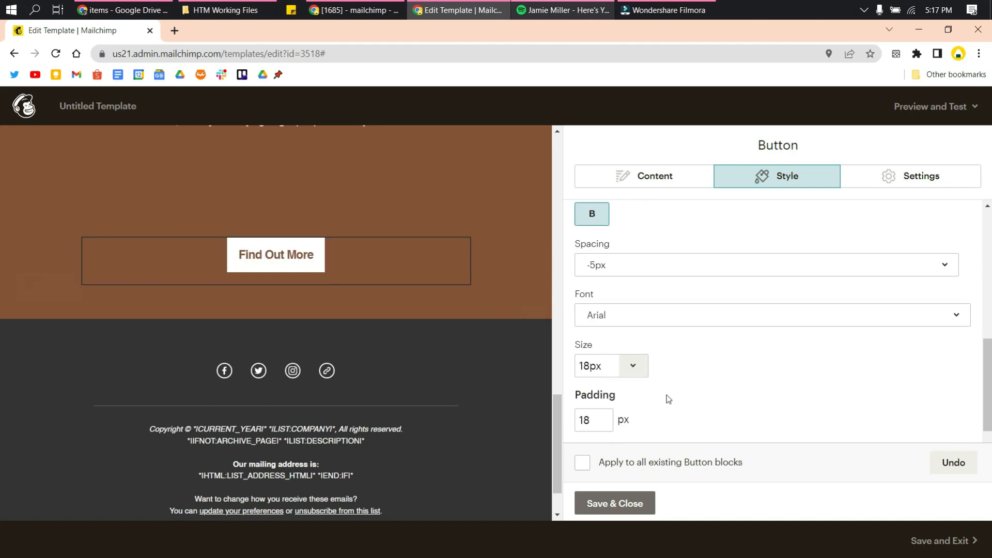
scroll(668, 399, "down", 1)
left_click(632, 344)
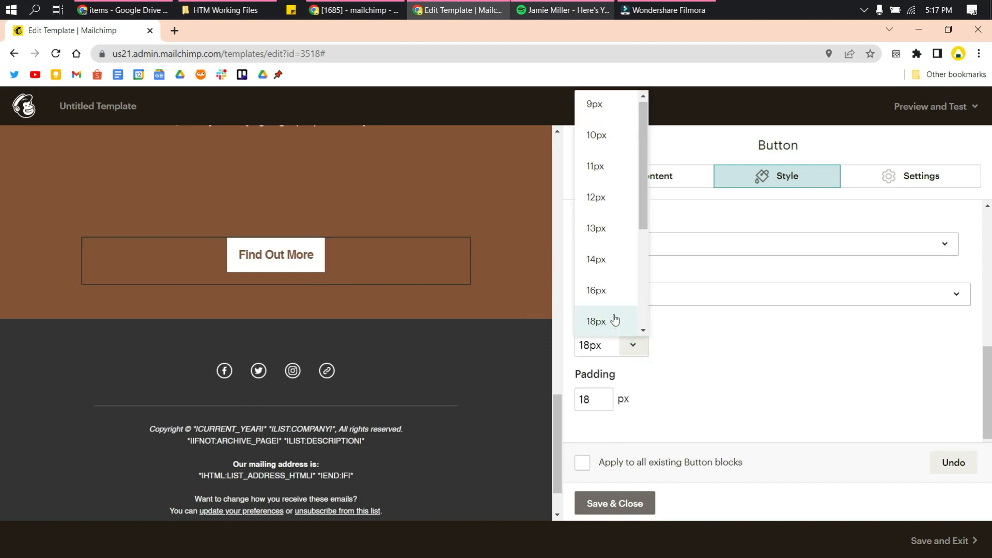
scroll(609, 324, "down", 1)
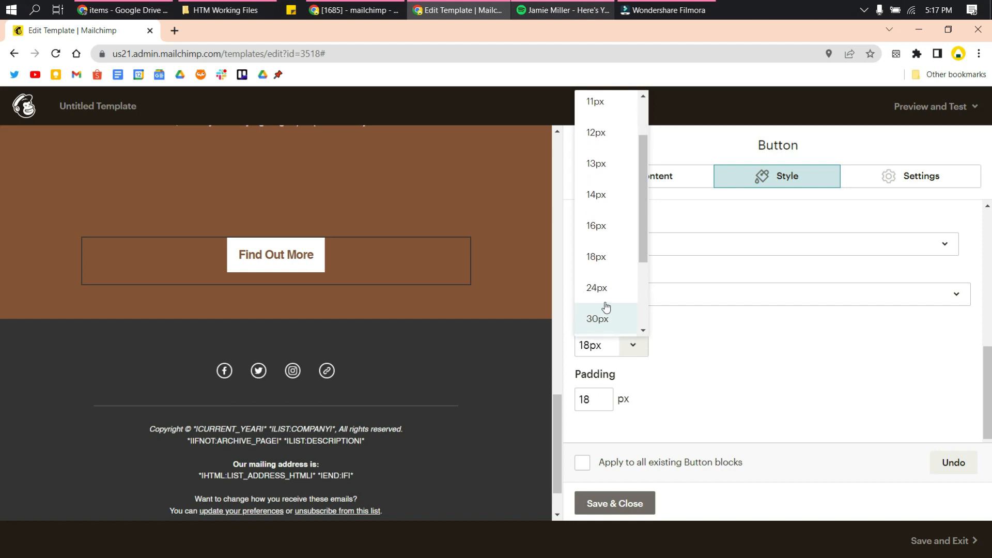
left_click(602, 281)
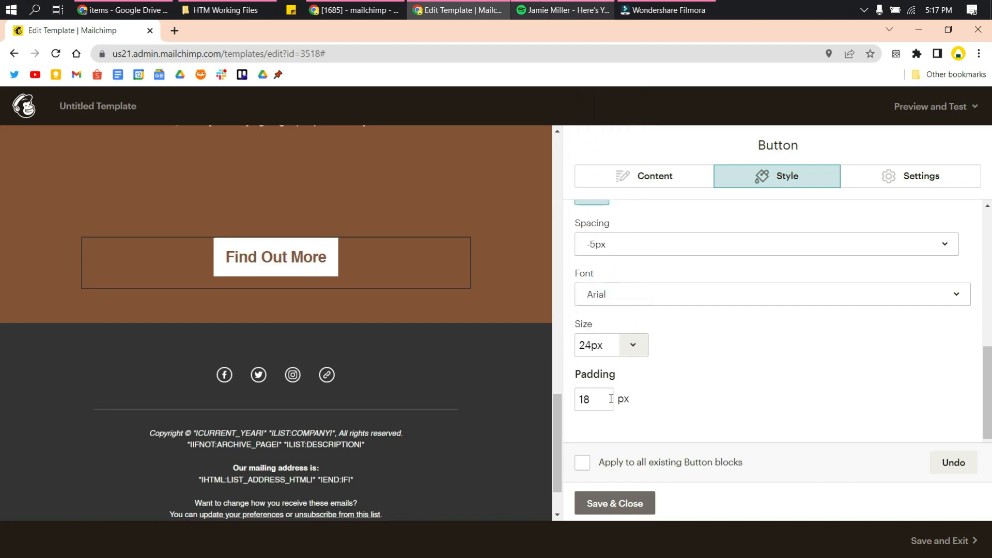
- Round the Find Out More button's corners to about a quarter of the available range and check the template preview
scroll(728, 384, "up", 3)
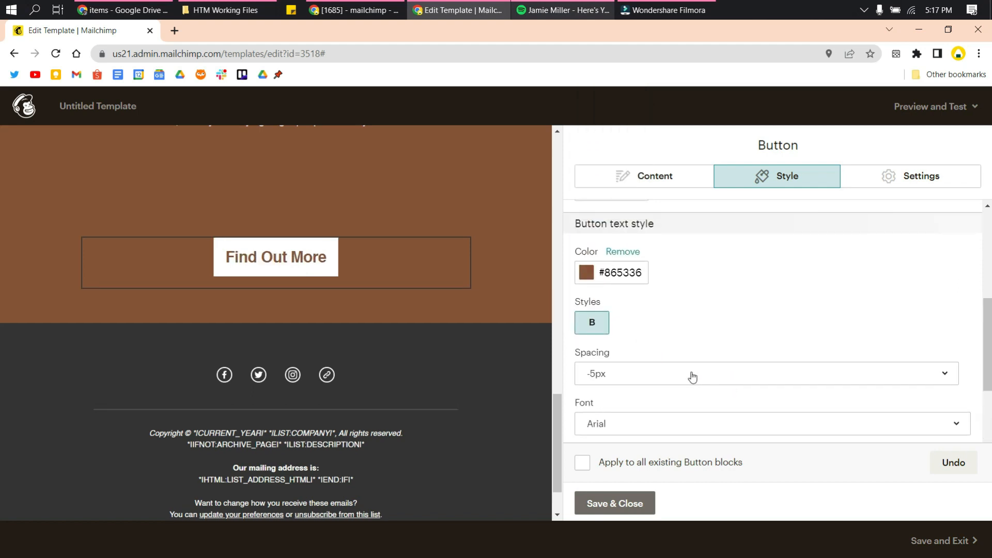
scroll(672, 356, "up", 4)
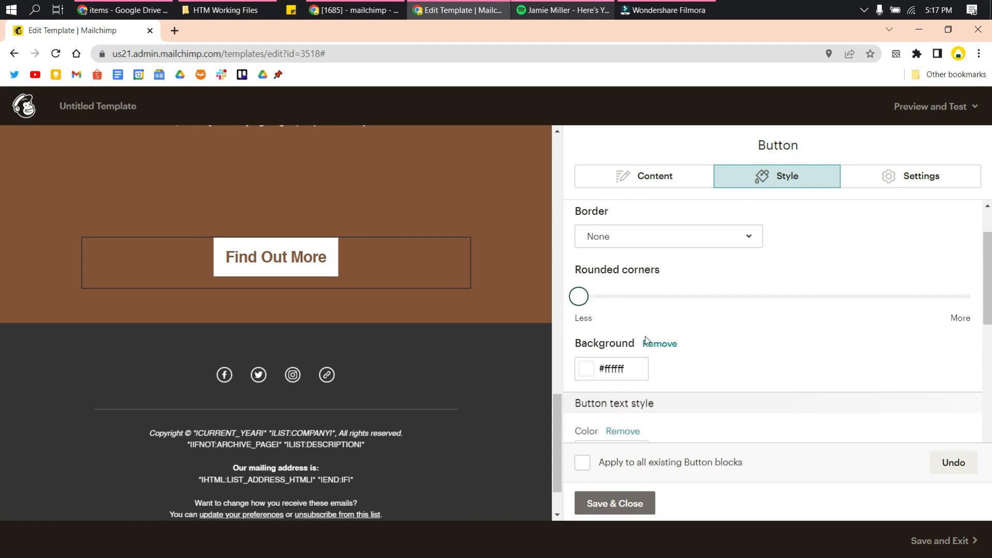
left_click_drag(578, 310, 670, 319)
scroll(398, 209, "up", 5)
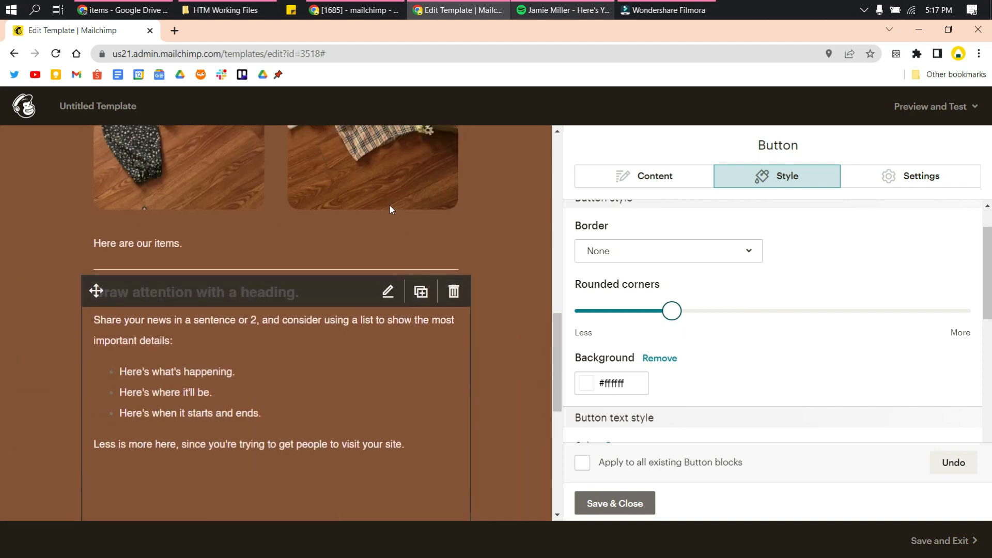
scroll(391, 206, "down", 3)
left_click(512, 264)
- Recolor the "Have an announcement to make?" and "Share your big news." text to a very pale pinkish white, and save the block
scroll(506, 268, "up", 10)
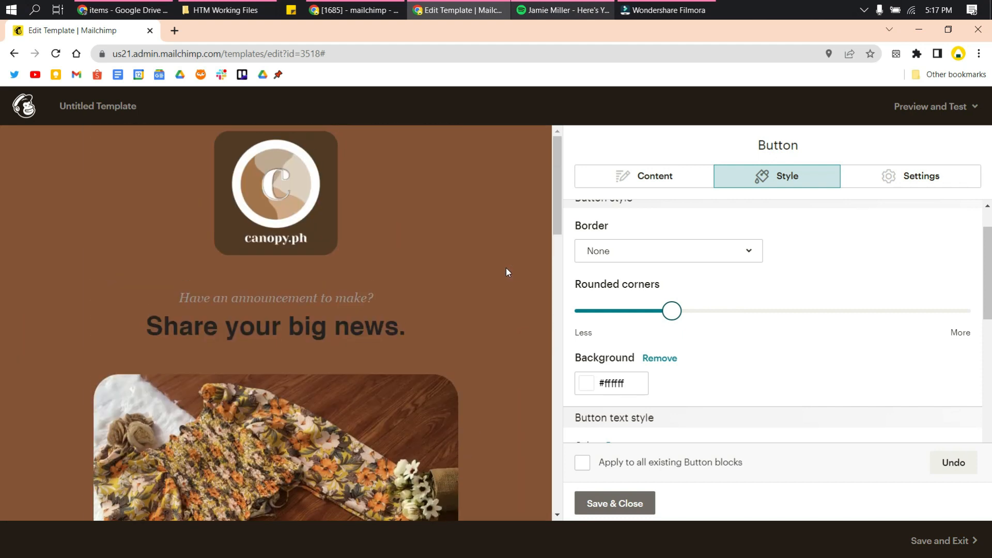
scroll(506, 268, "down", 2)
scroll(494, 291, "down", 10)
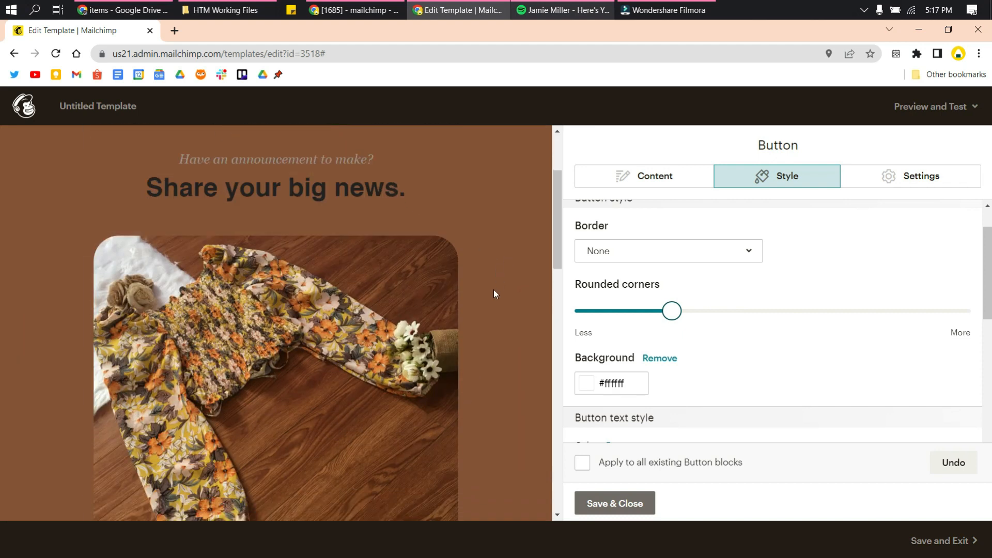
scroll(493, 293, "up", 10)
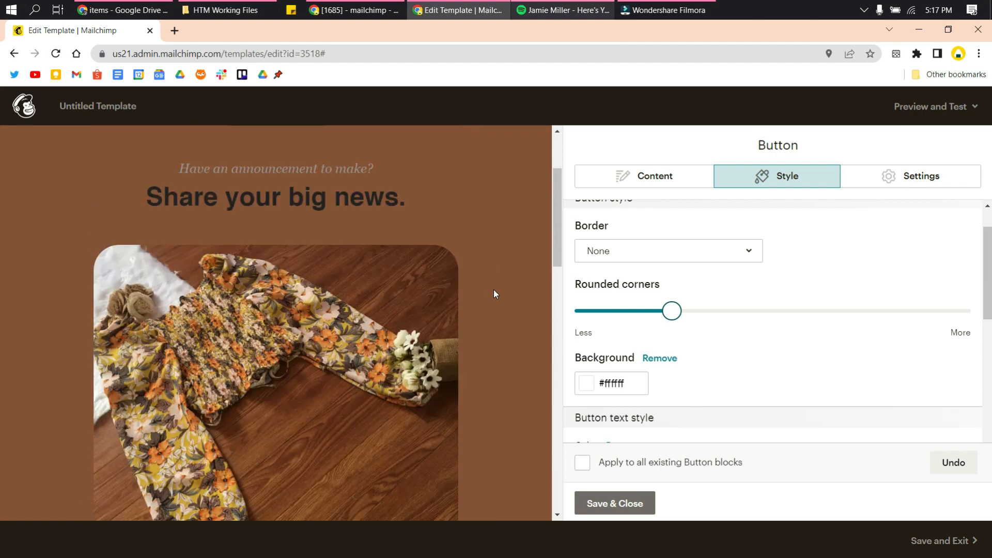
left_click(372, 329)
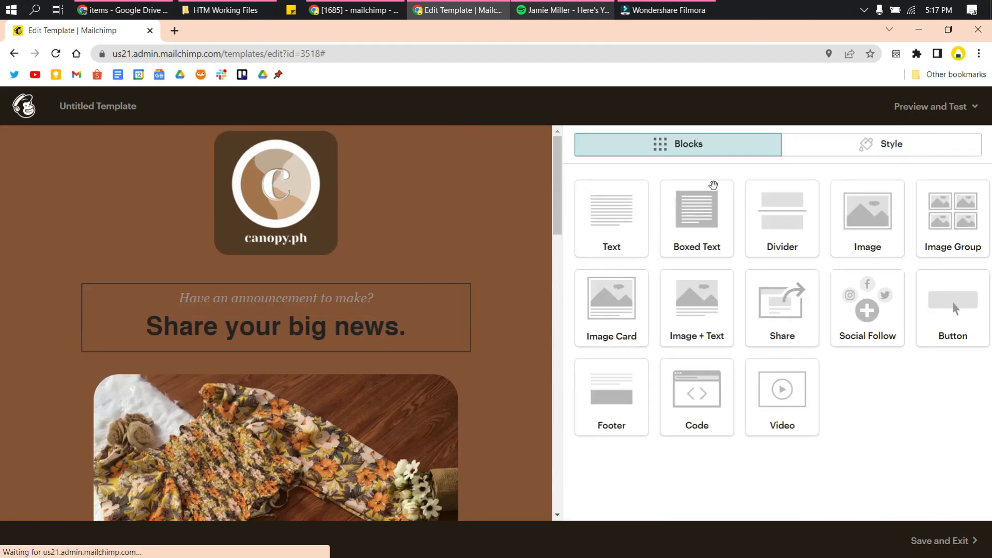
key("ctrl+a")
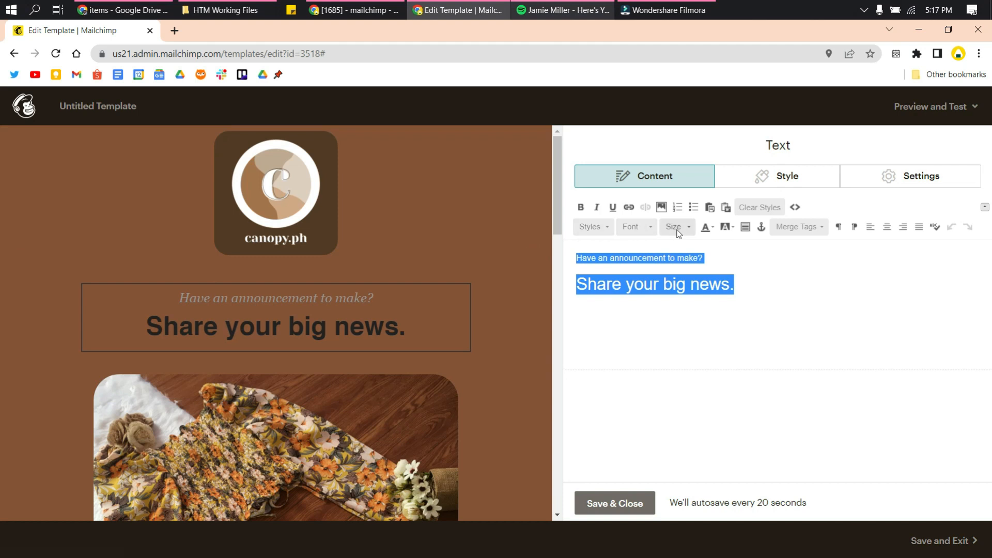
left_click(707, 227)
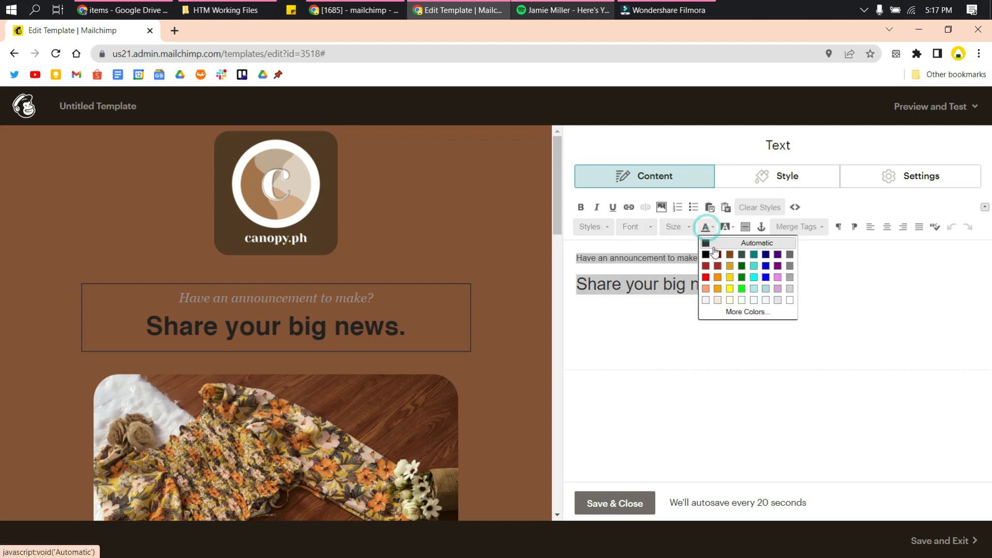
left_click(708, 301)
left_click(768, 408)
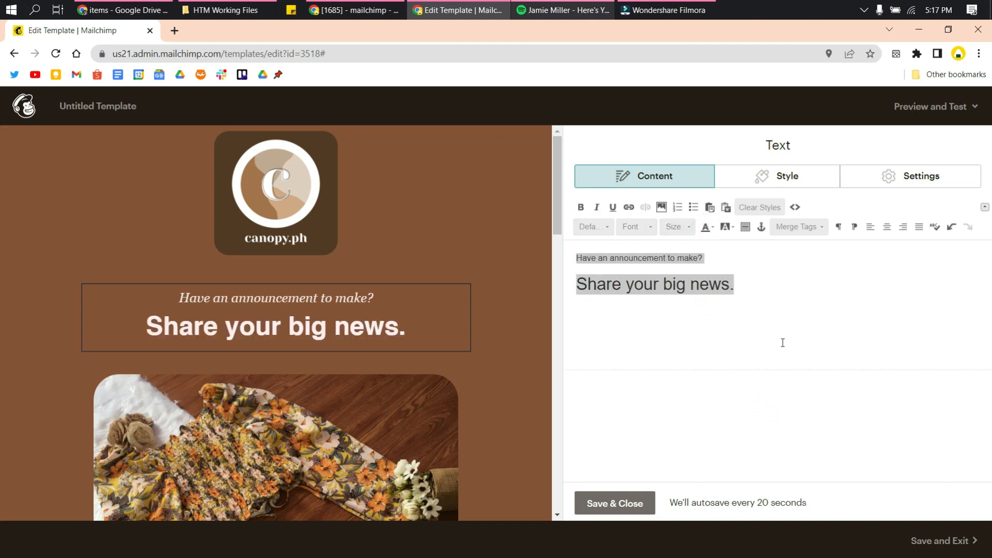
left_click(786, 325)
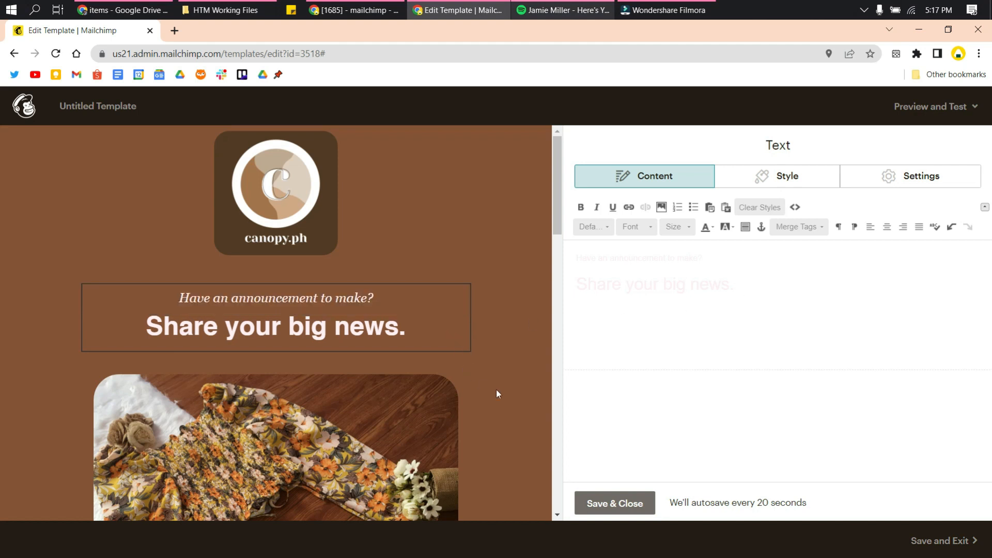
left_click(644, 269)
left_click(629, 502)
left_click(501, 406)
left_click(515, 221)
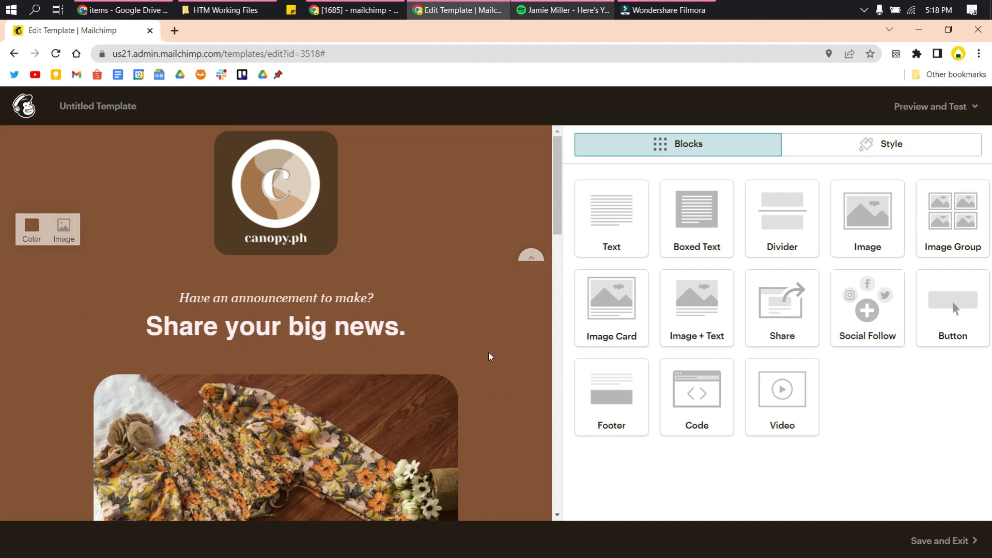
- Try #865336 as the footer section's background color, and settle on pale peach #f2d0bc
scroll(489, 356, "down", 20)
scroll(449, 372, "up", 2)
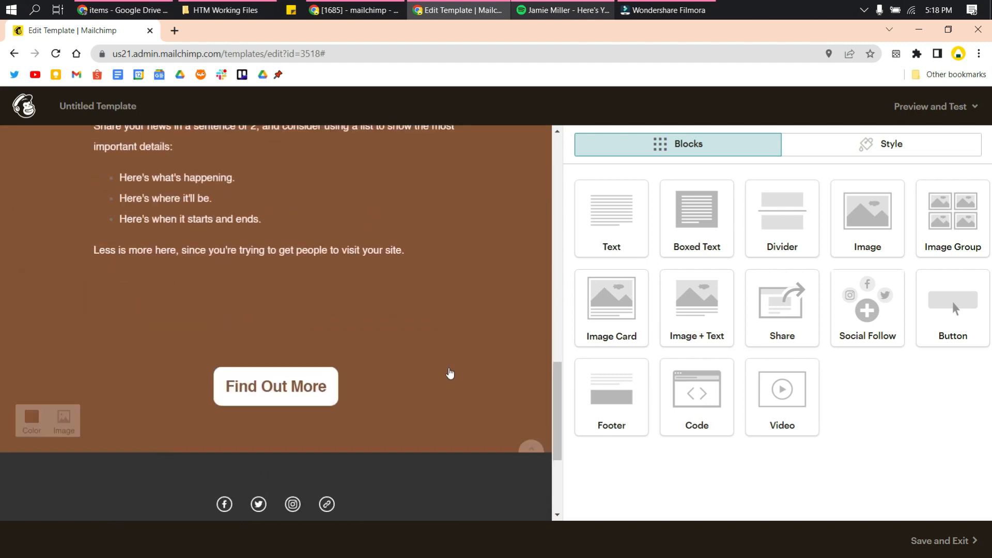
scroll(422, 297, "down", 3)
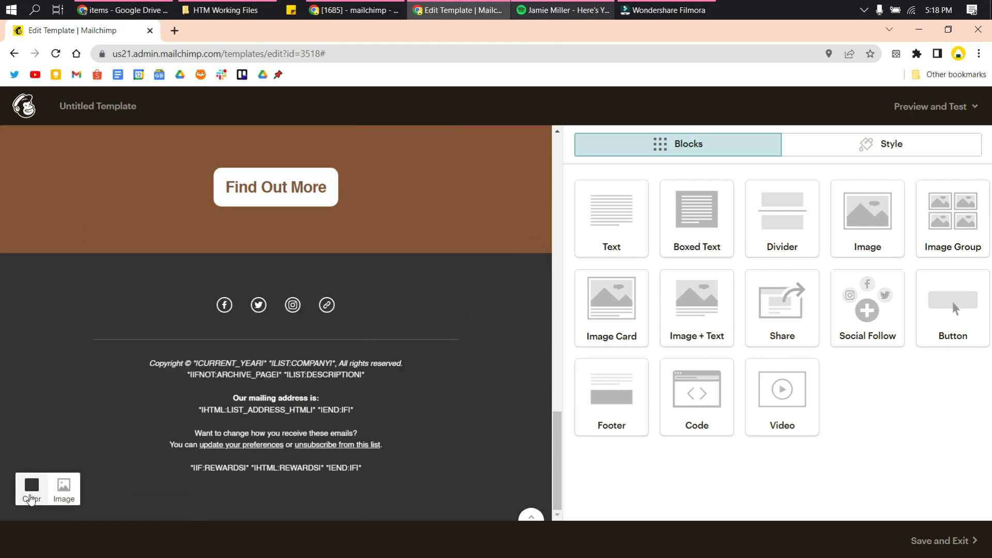
left_click(33, 488)
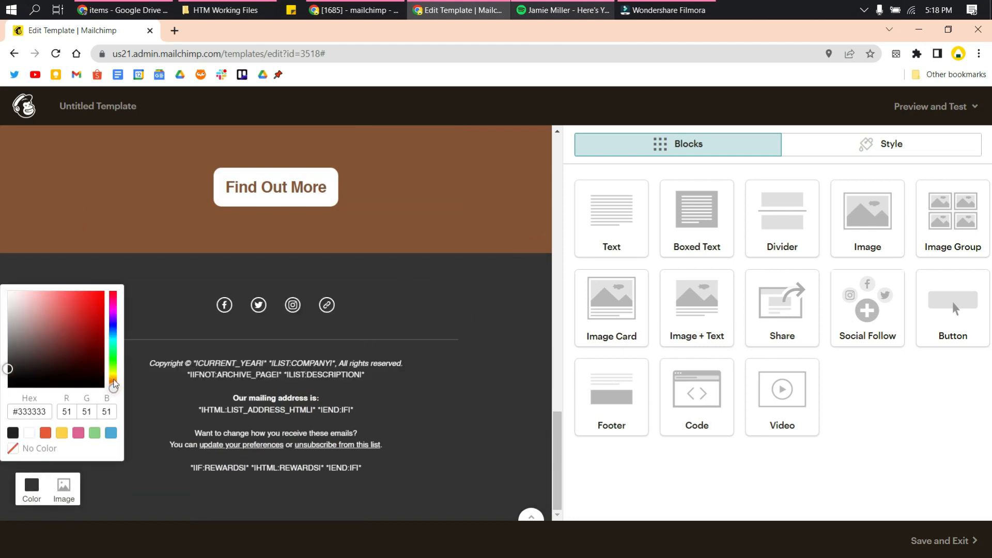
double_click(44, 412)
type("#865336")
left_click_drag(65, 337, 30, 295)
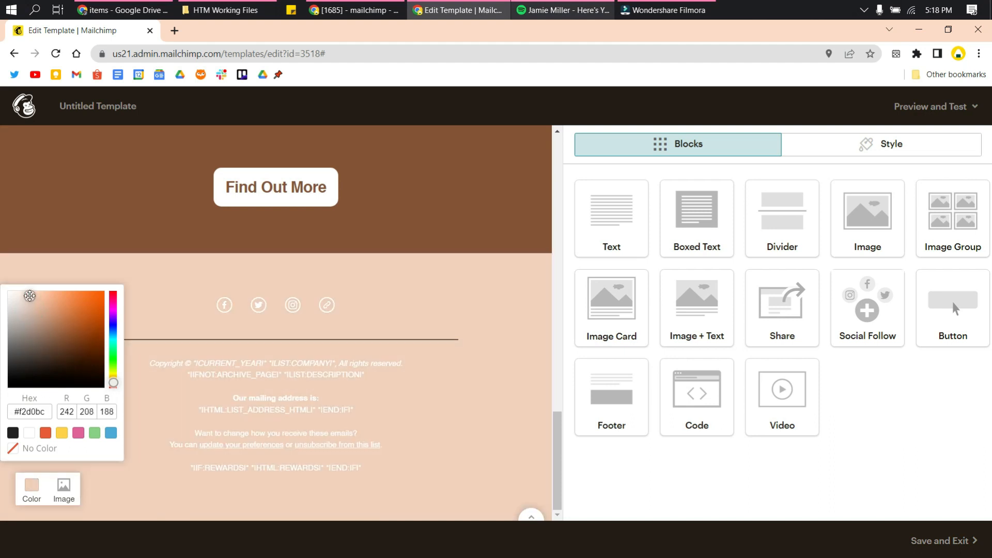
- Change the color of all text in the footer block to brown
left_click(309, 420)
key("ctrl+a")
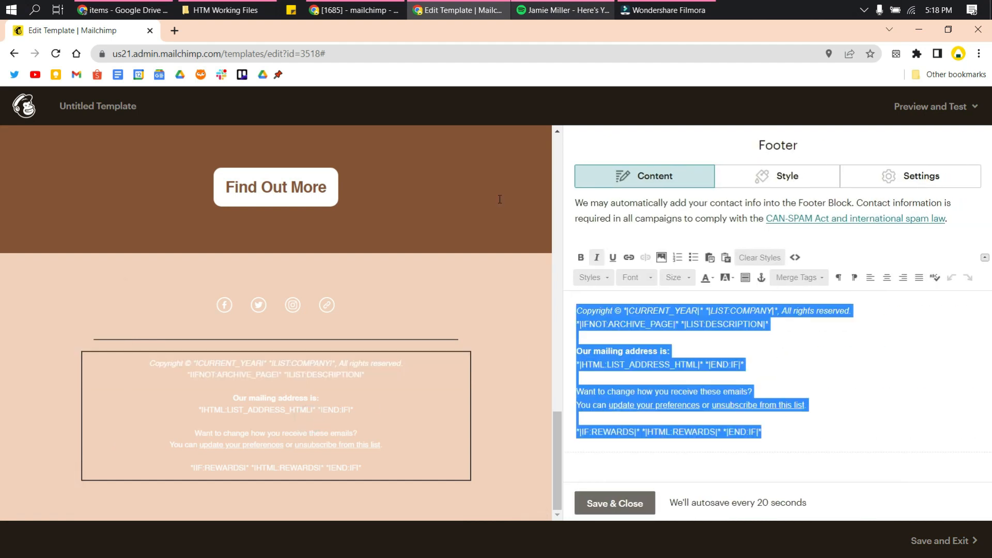
left_click(707, 278)
left_click(723, 316)
left_click(806, 359)
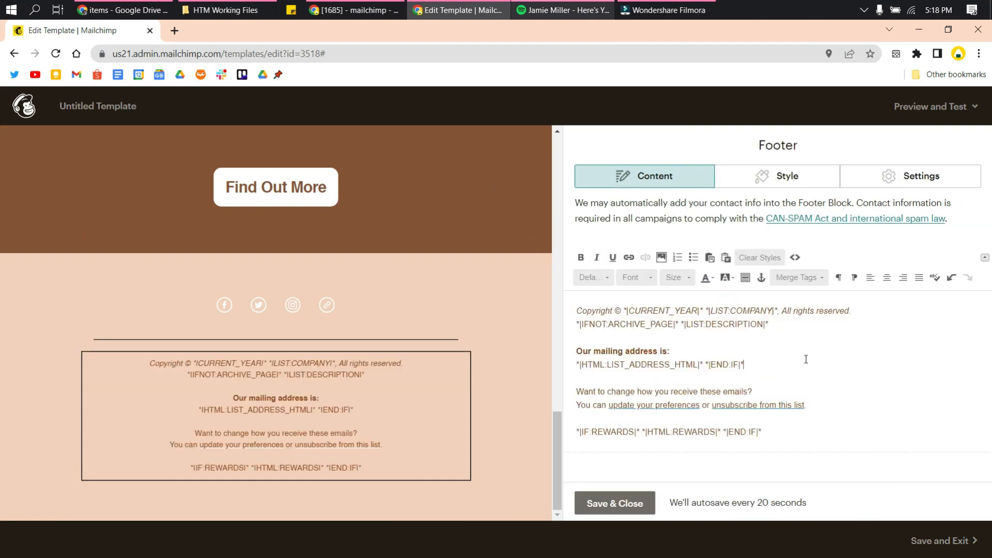
left_click(330, 311)
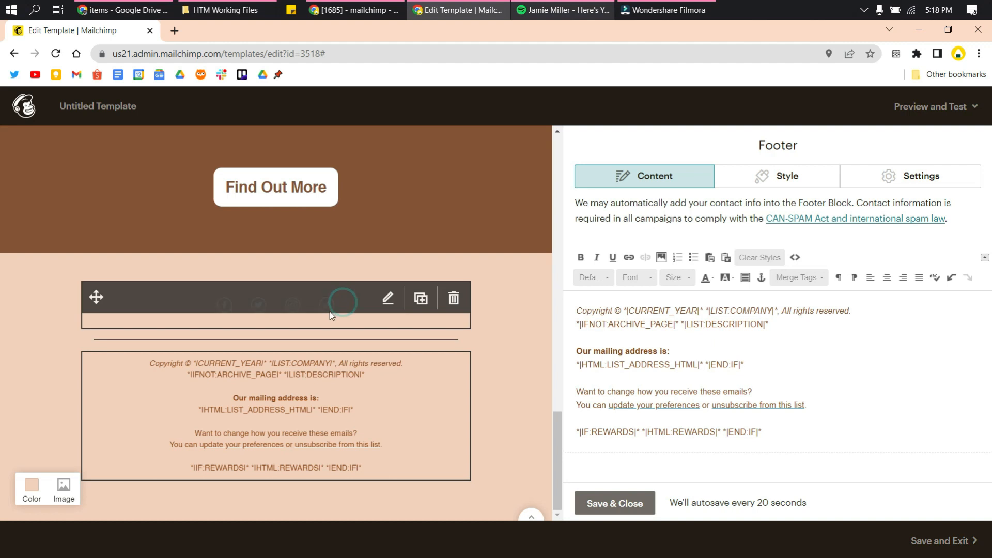
left_click(680, 264)
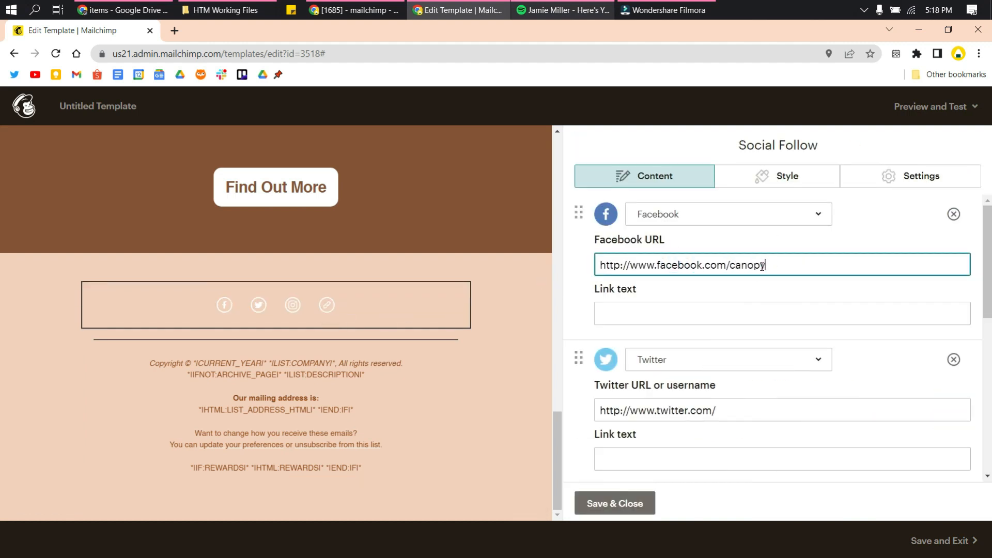
left_click(729, 408)
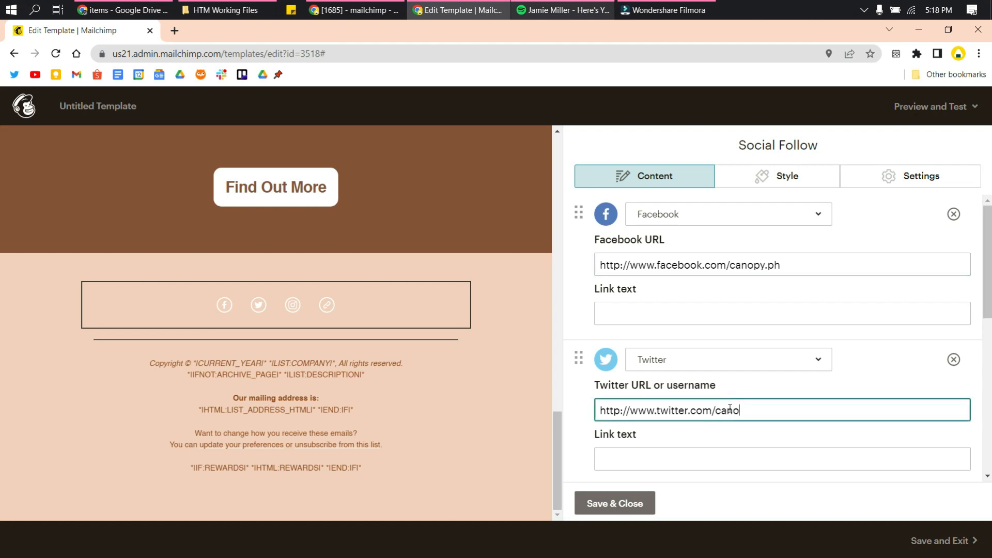
scroll(636, 429, "down", 5)
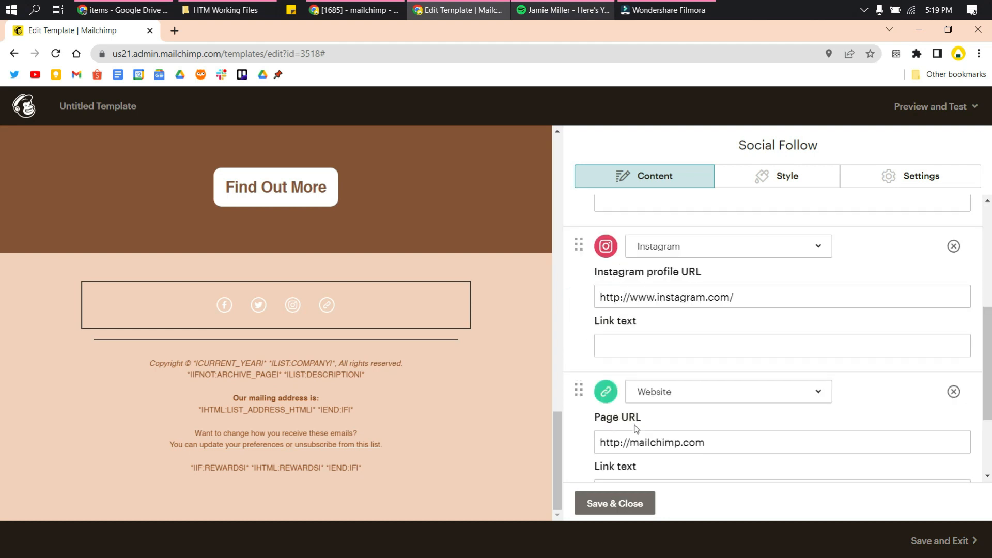
left_click(757, 291)
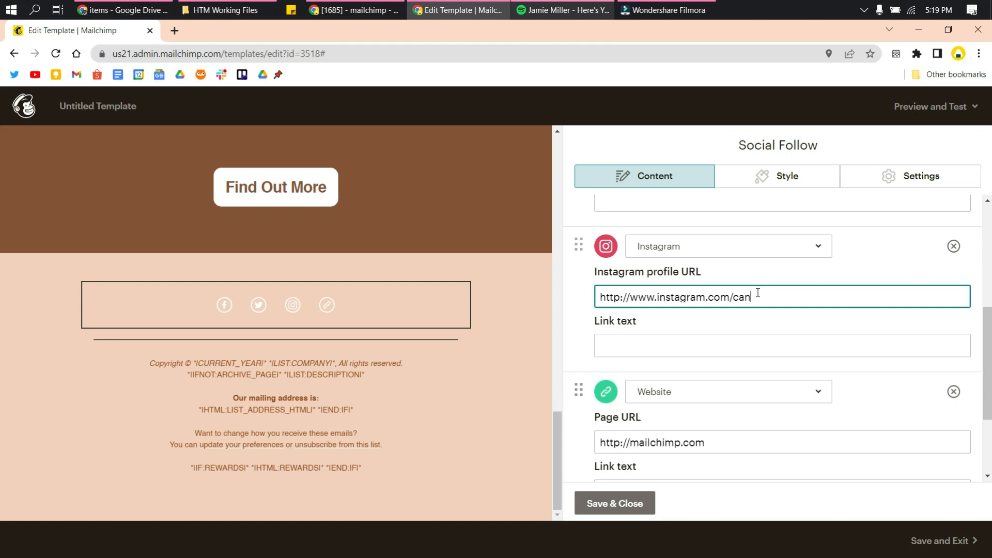
scroll(757, 292, "down", 3)
left_click(739, 313)
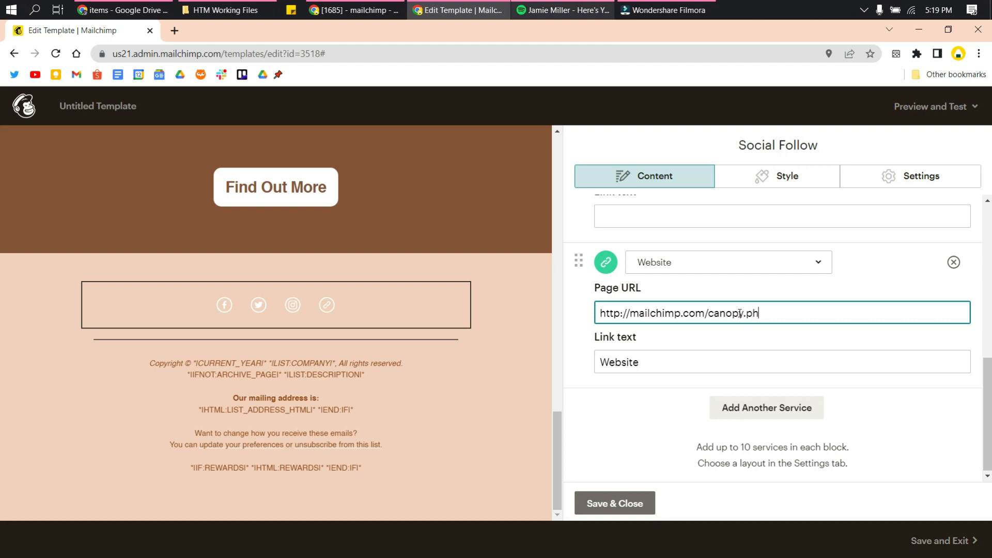
- Try #865336 as the Social Follow block's background color, and reset the background to No Color
scroll(659, 337, "up", 5)
left_click(785, 178)
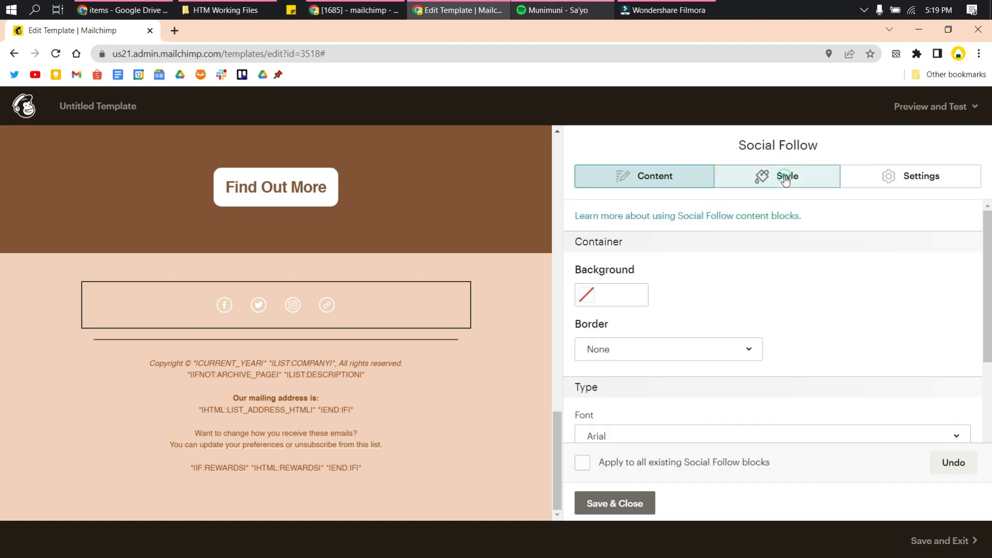
left_click(593, 304)
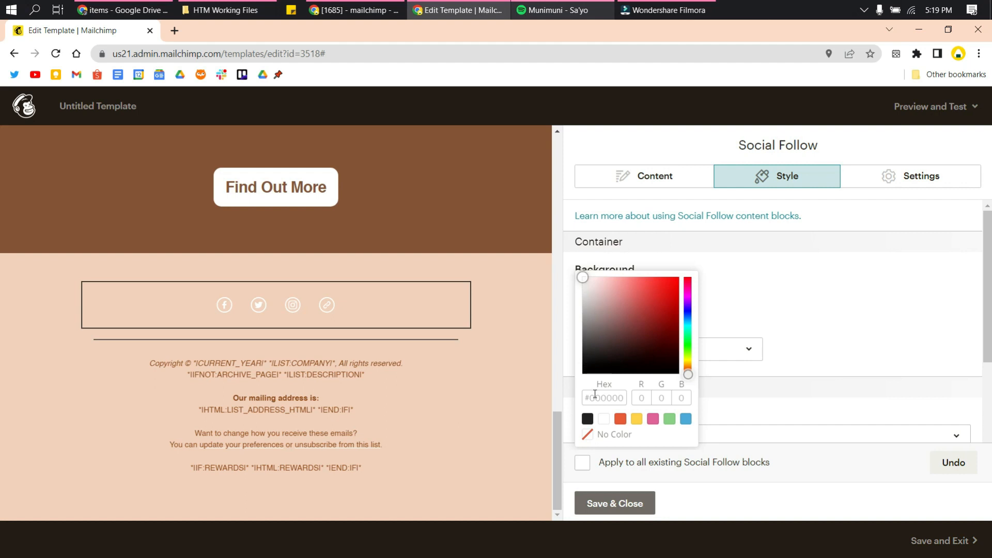
scroll(594, 394, "down", 1)
left_click(593, 287)
left_click(602, 385)
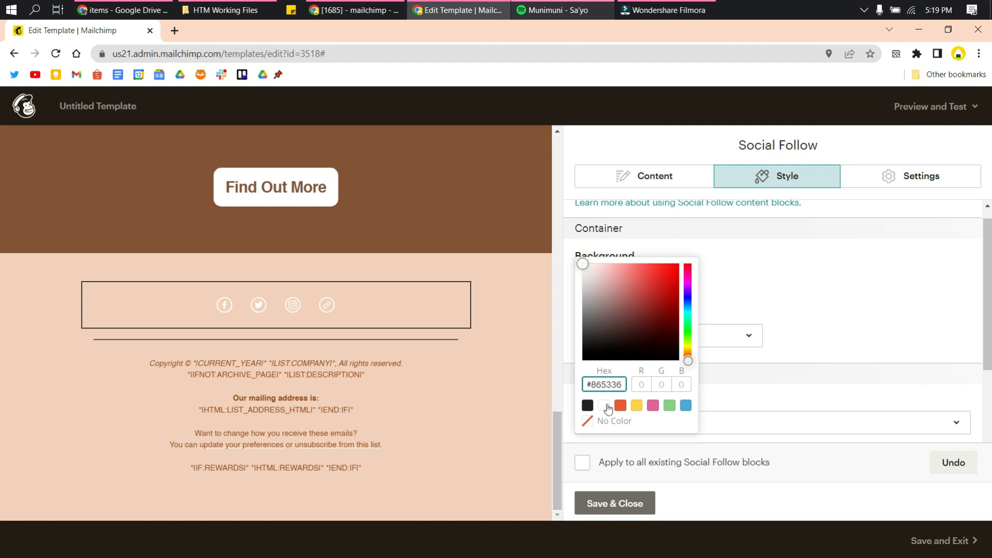
left_click(731, 380)
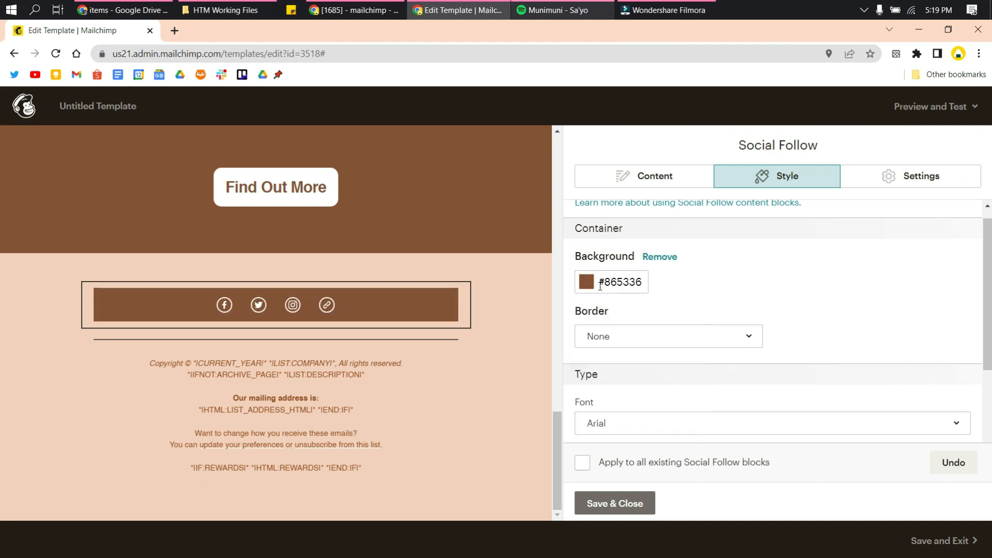
left_click(600, 285)
left_click(598, 425)
scroll(779, 390, "down", 3)
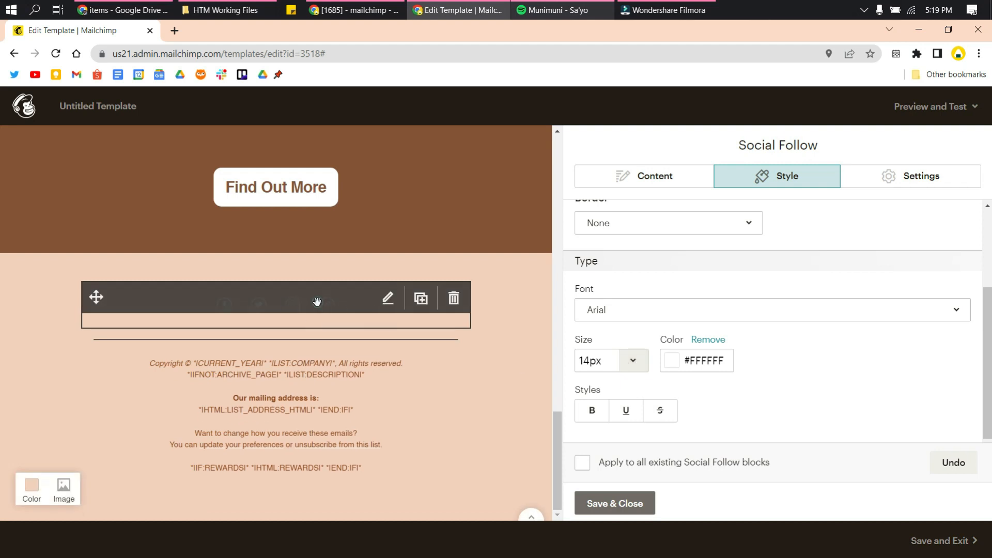
- Try a border style on the Social Follow block's container, and set the border back to None
scroll(663, 370, "up", 3)
scroll(610, 336, "down", 1)
left_click(654, 285)
left_click(668, 341)
left_click(665, 284)
left_click(637, 317)
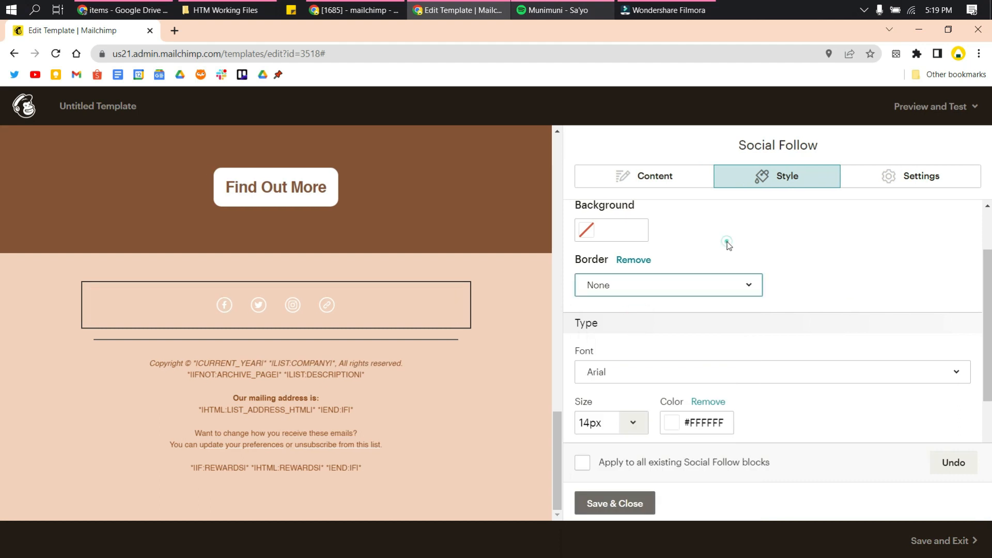
scroll(676, 391, "down", 1)
- Review the service links entered in the Social Follow block
left_click(655, 182)
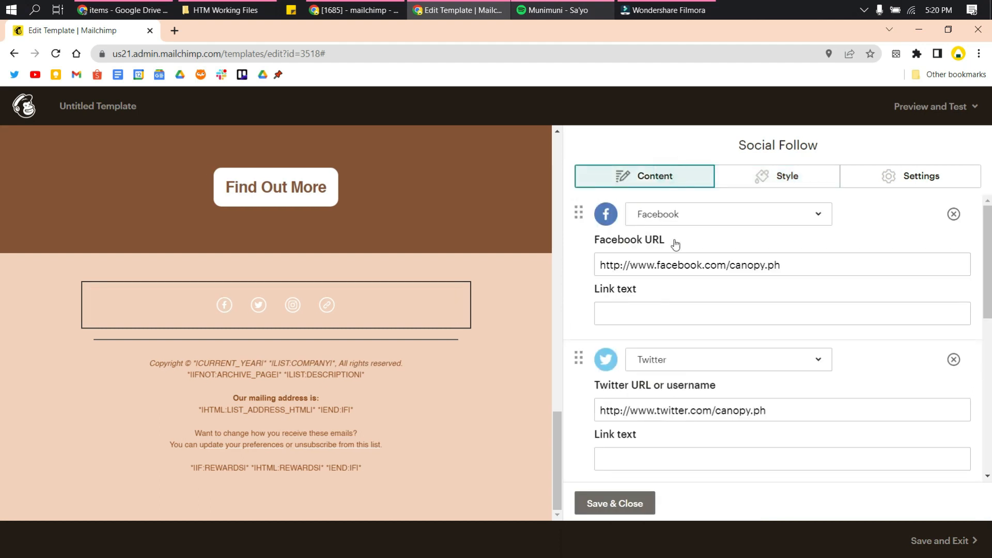
scroll(773, 294, "down", 5)
scroll(761, 357, "up", 6)
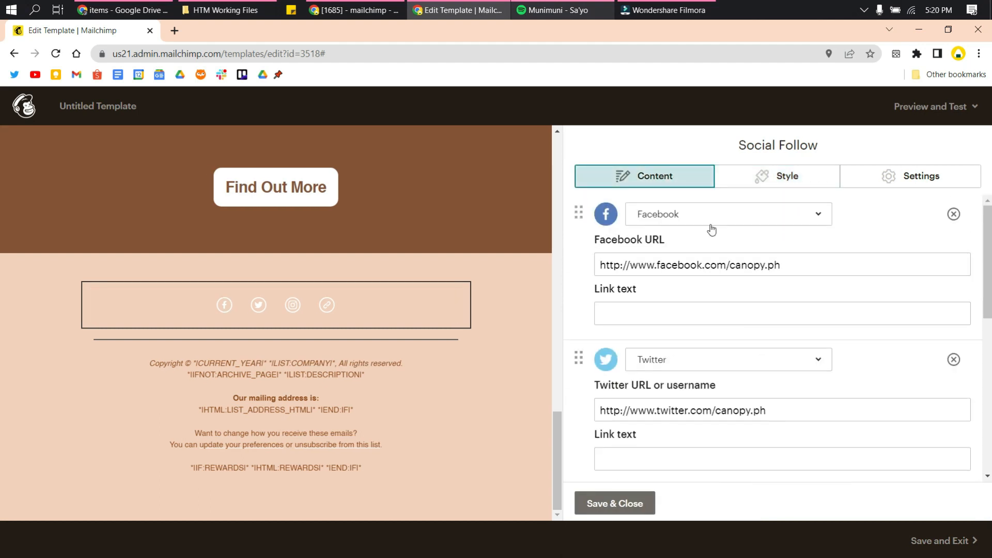
- Check the footer block's copyright and list description lines, and save and close the block
left_click(250, 411)
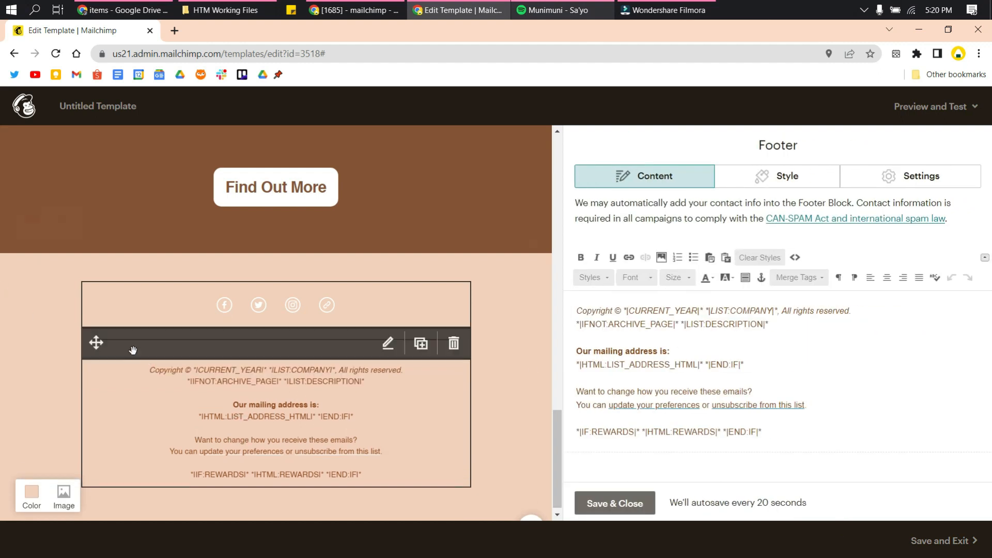
left_click_drag(633, 312, 756, 314)
left_click(587, 326)
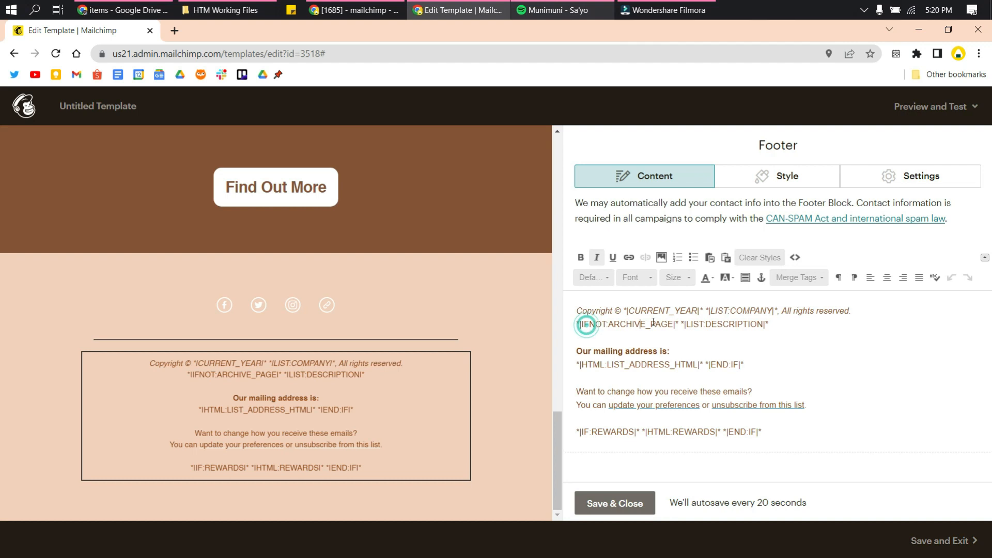
double_click(701, 324)
left_click(874, 381)
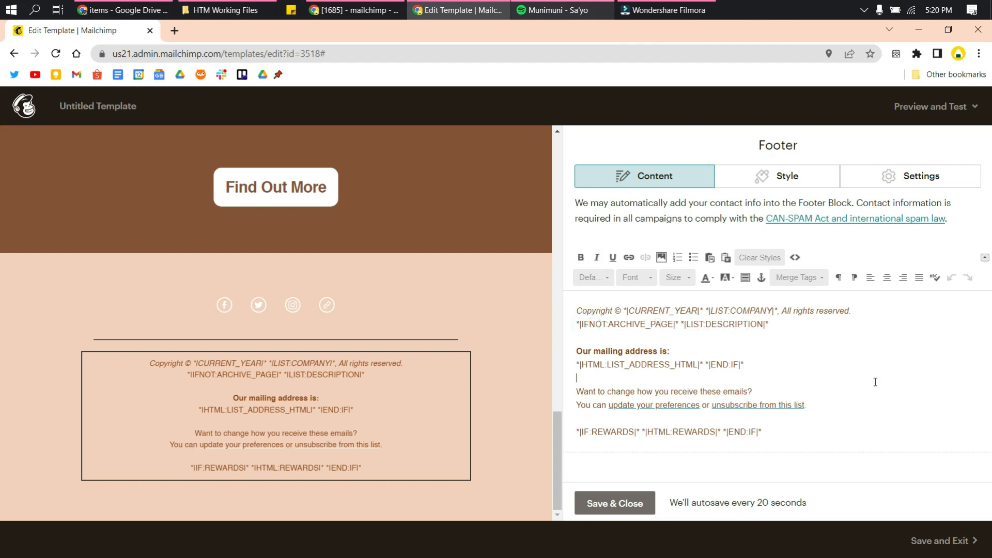
left_click(614, 503)
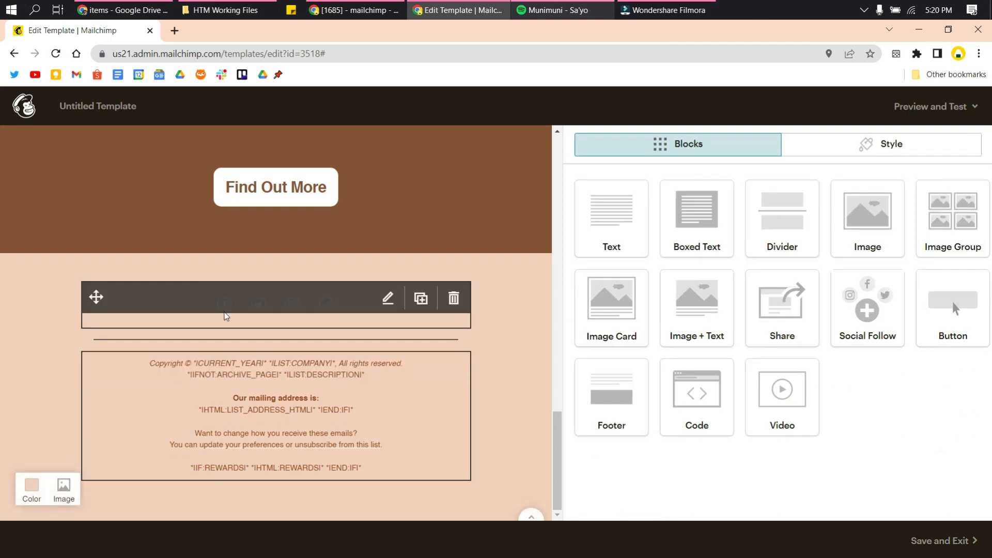
- Preview the template and examine the whole desktop layout from the logo to the footer
left_click(943, 107)
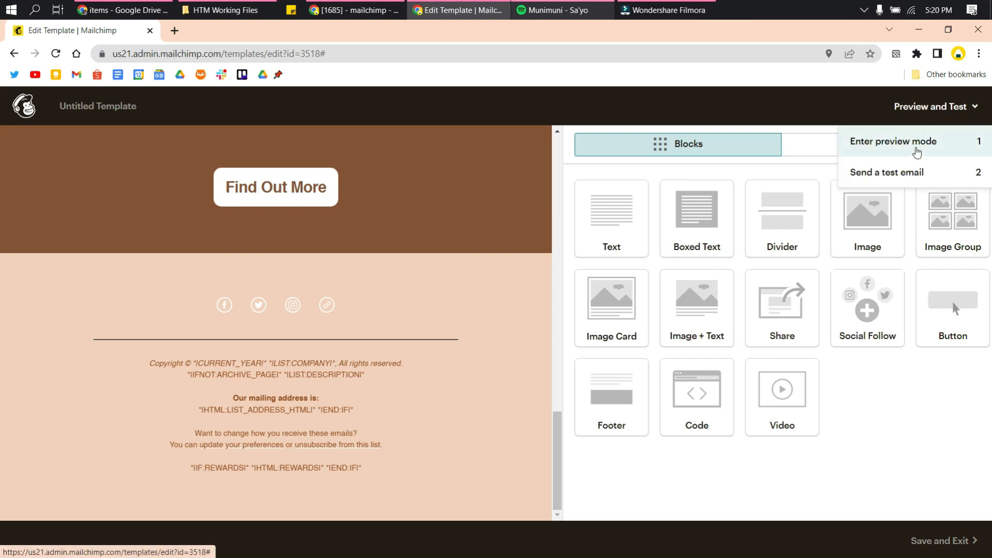
left_click(916, 149)
scroll(322, 308, "down", 1)
scroll(321, 308, "down", 6)
scroll(322, 308, "up", 7)
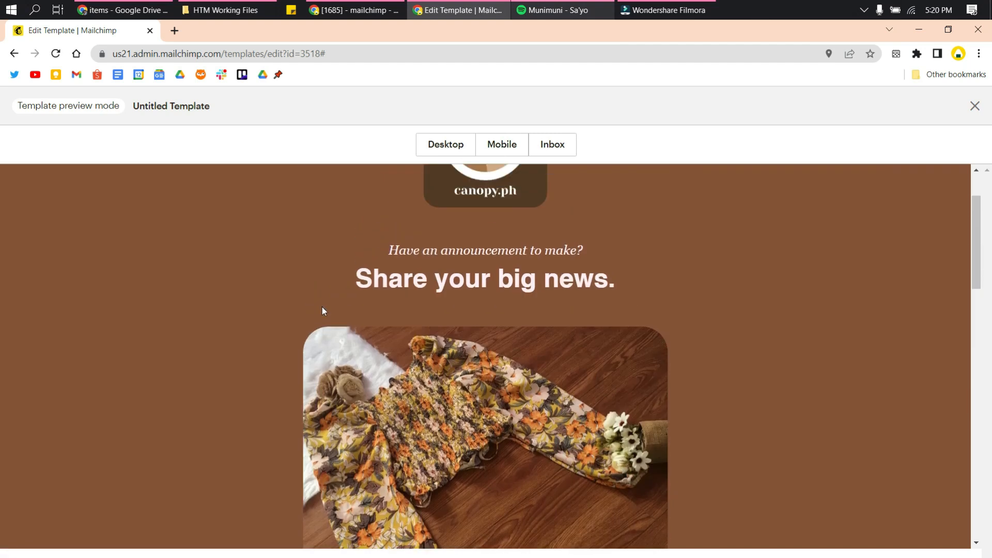
scroll(326, 303, "down", 15)
scroll(326, 304, "up", 5)
scroll(327, 304, "down", 6)
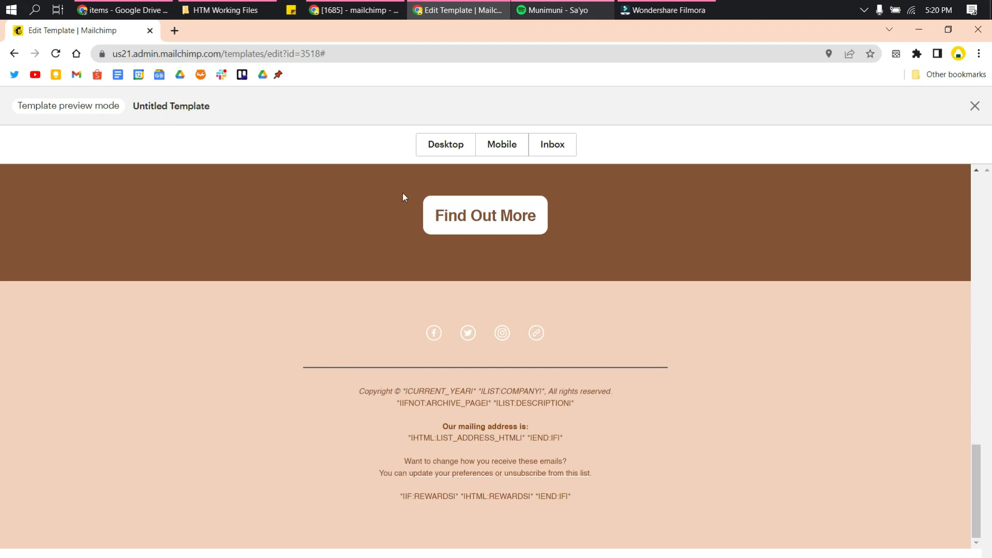
- Examine the template's full layout in the mobile preview
left_click(493, 144)
scroll(548, 256, "down", 5)
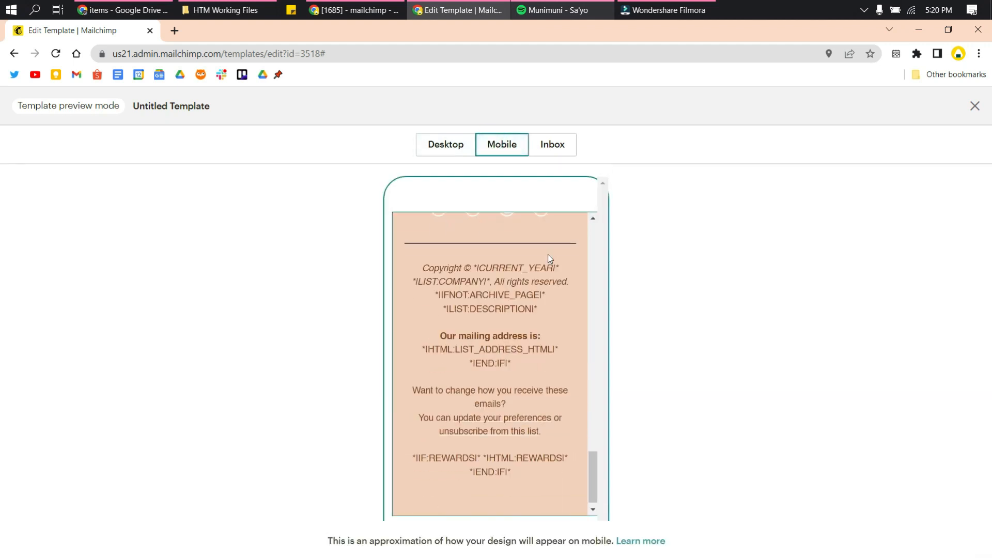
scroll(547, 255, "up", 9)
scroll(548, 254, "up", 8)
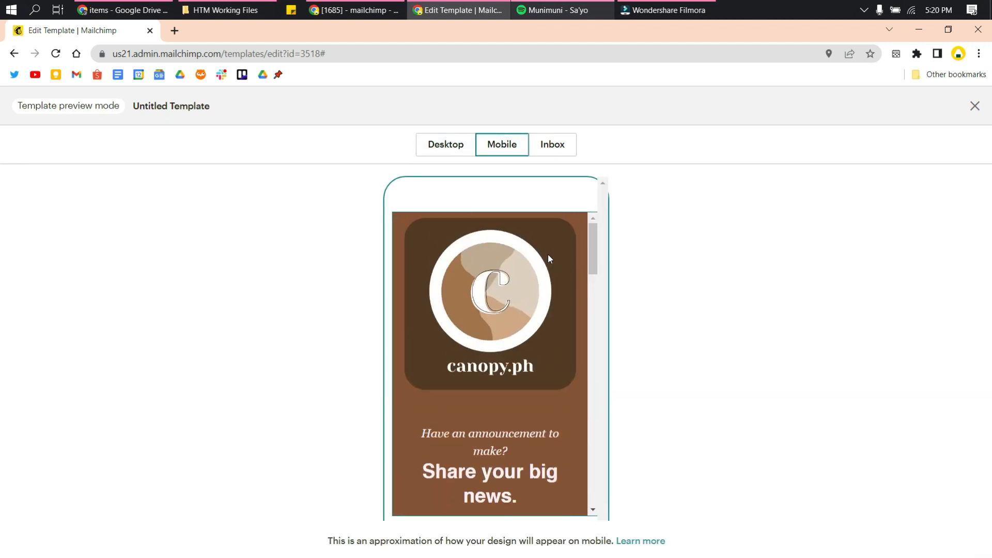
scroll(547, 255, "down", 4)
scroll(547, 254, "down", 8)
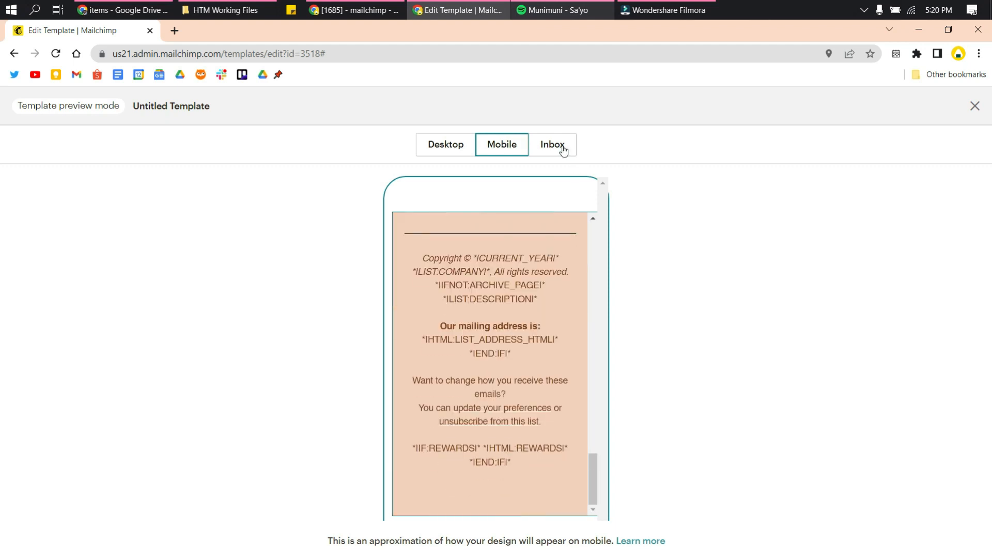
- Check the inbox preview, and return to the desktop preview's footer with the social icons
left_click(558, 150)
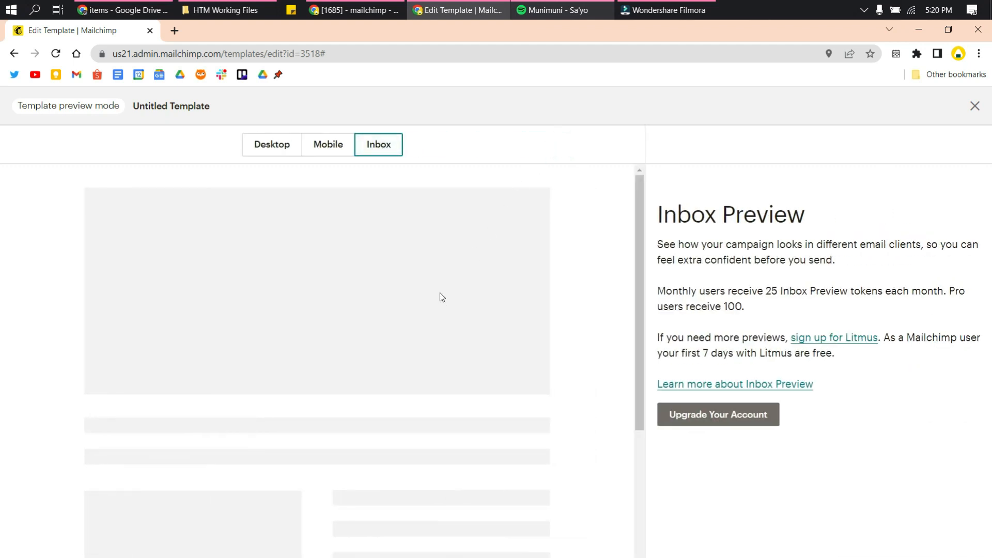
left_click(284, 149)
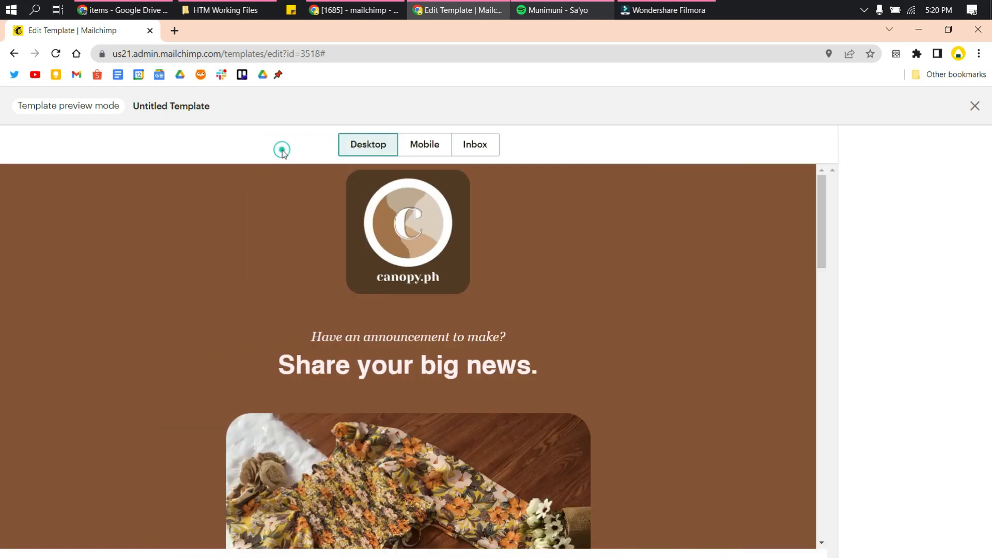
scroll(424, 279, "down", 10)
scroll(424, 275, "down", 10)
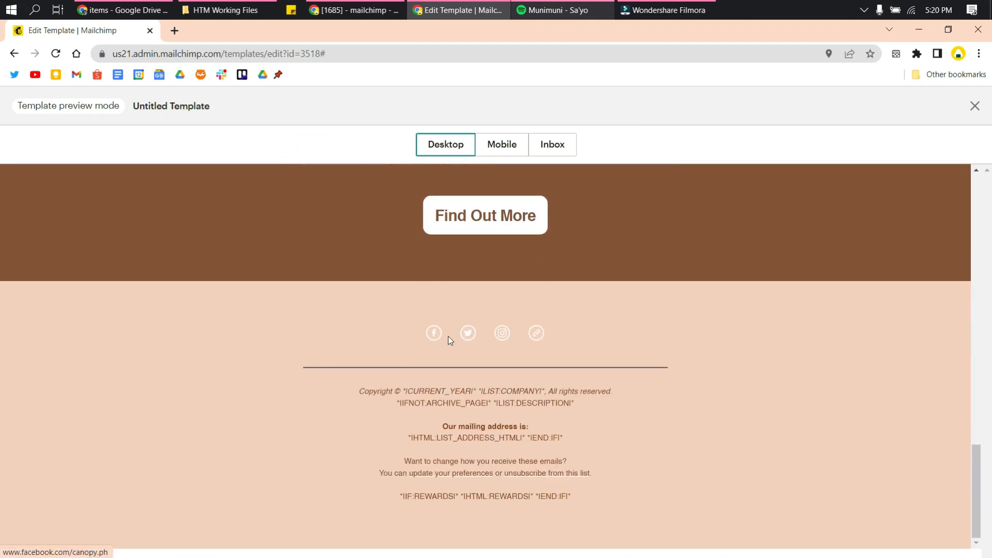
- Test the footer's Instagram link and look through the posts on the canopy.ph profile it opens
right_click(502, 336)
left_click(498, 349)
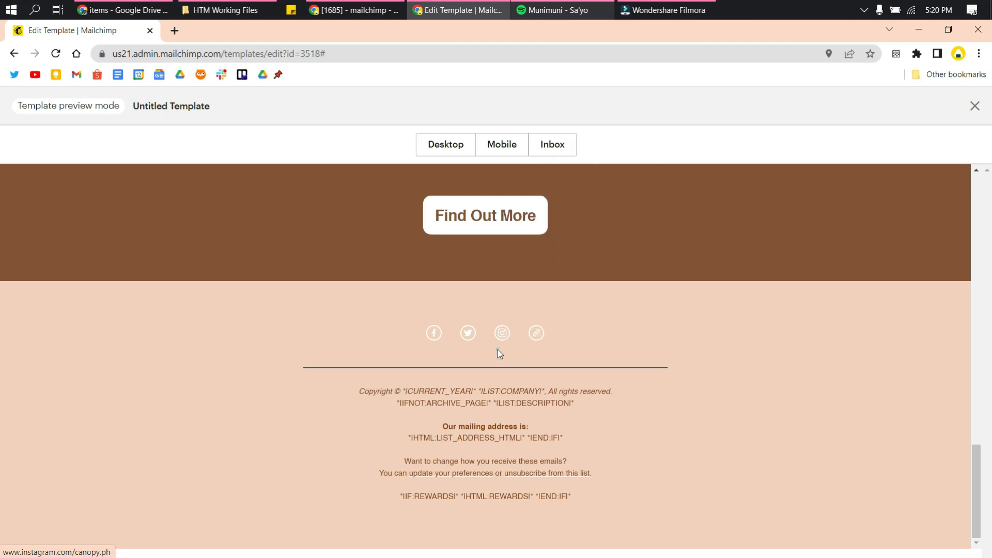
left_click(502, 336)
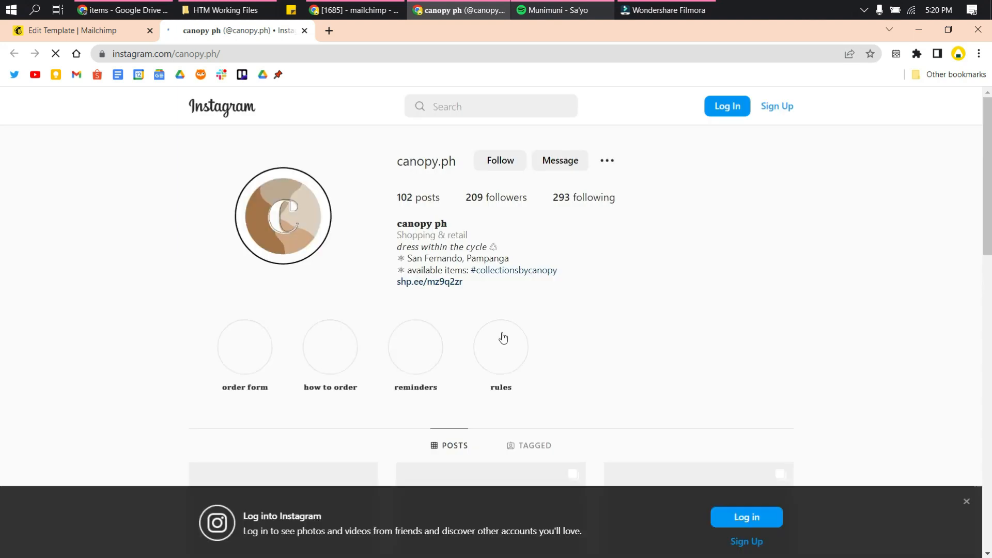
scroll(296, 231, "down", 10)
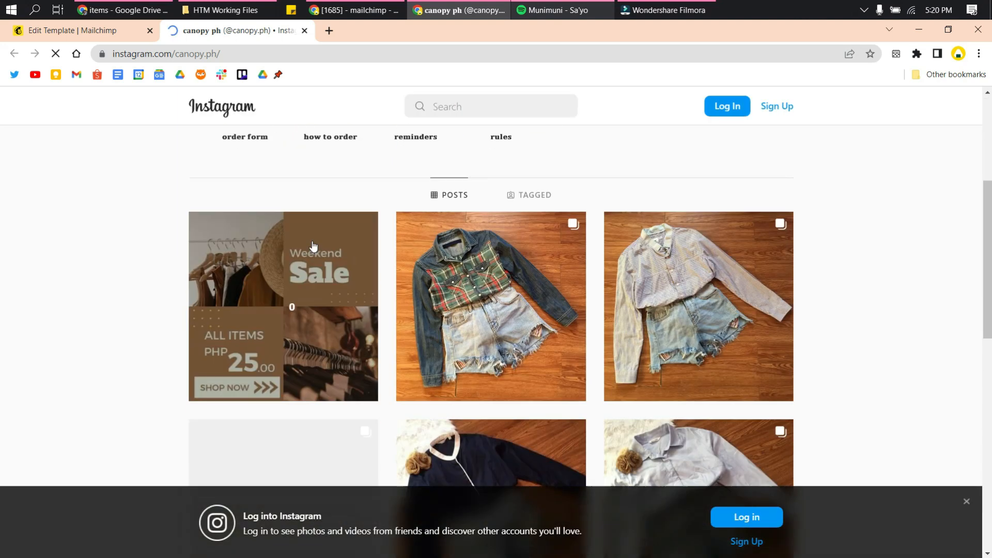
scroll(416, 343, "down", 5)
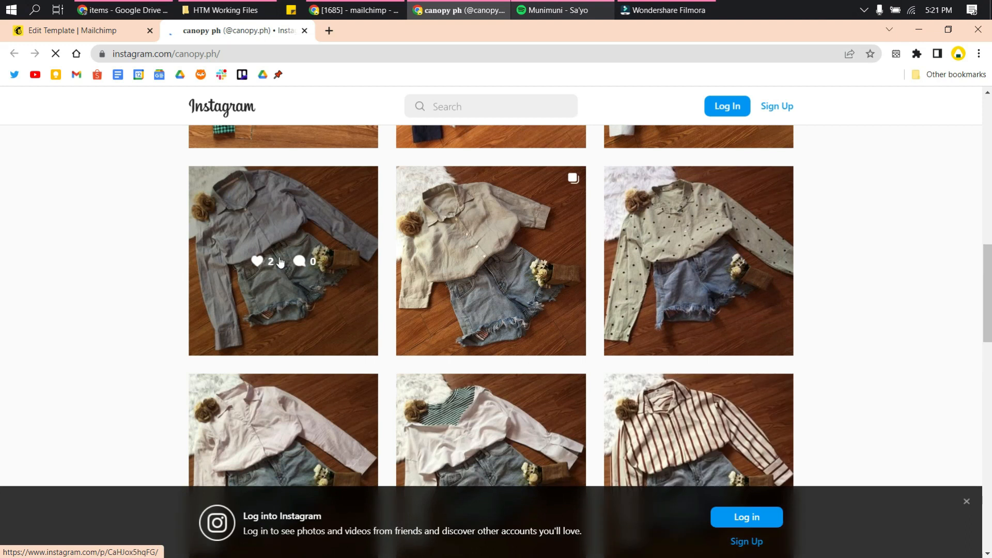
- Return to the template preview and look over the design from the footer up to the logo
left_click(107, 32)
scroll(569, 422, "up", 10)
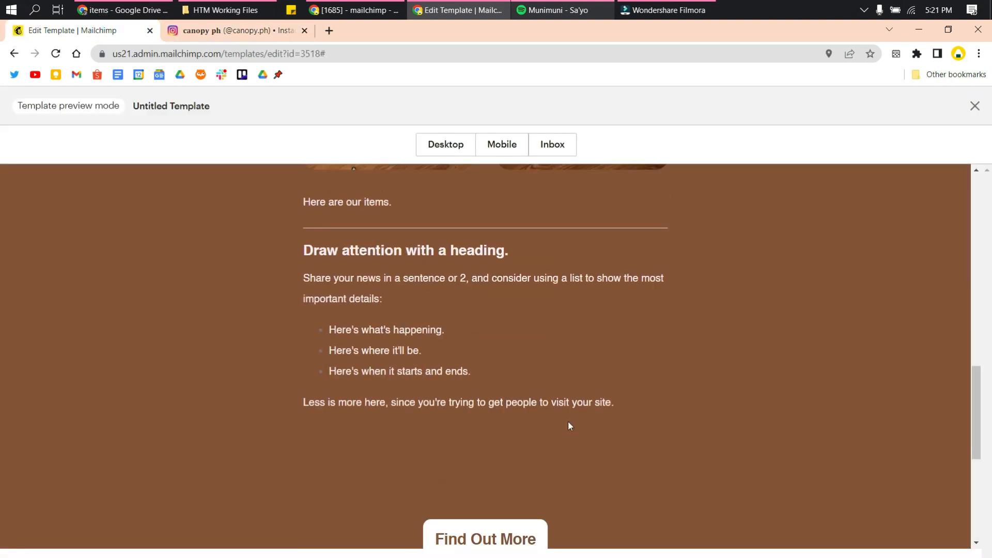
scroll(833, 293, "up", 11)
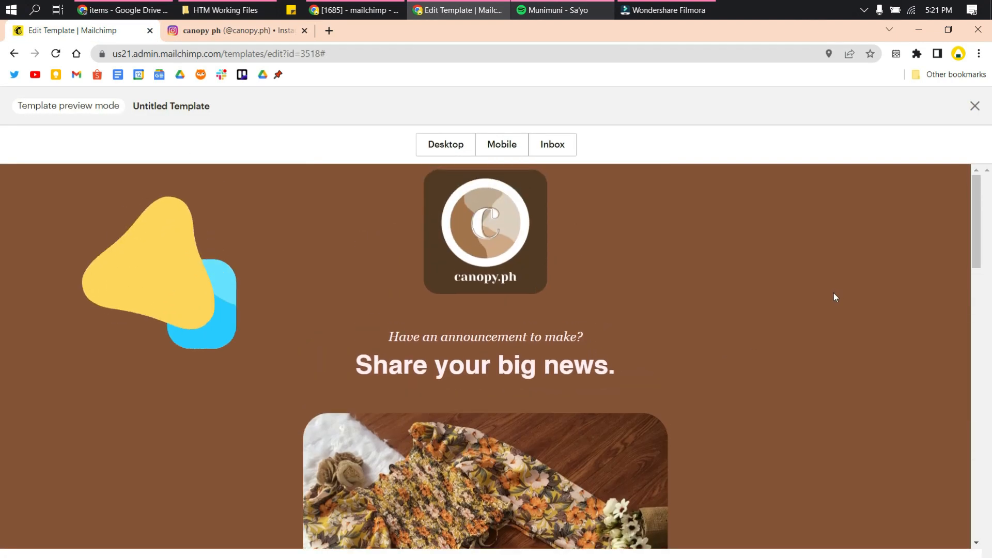